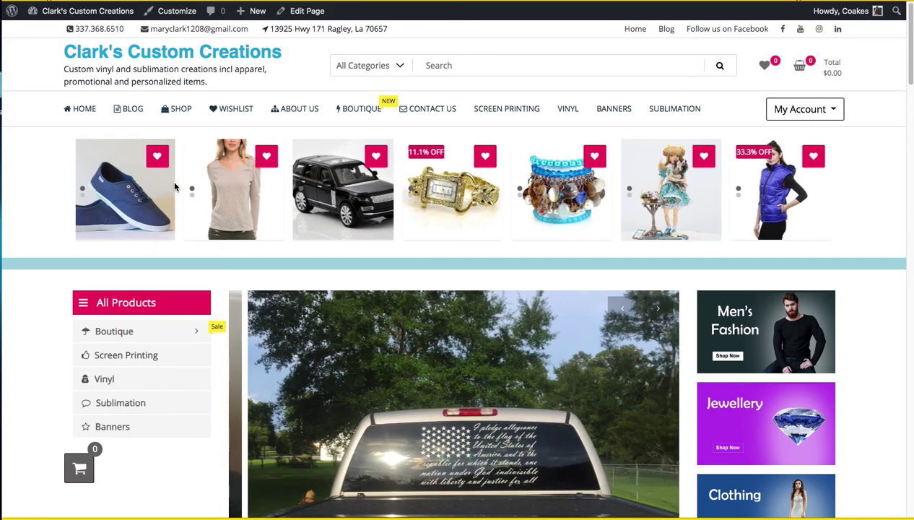
Step: Examine the storefront homepage's product carousel, category tiles, and latest and featured product sections
scroll(185, 306, "down", 1)
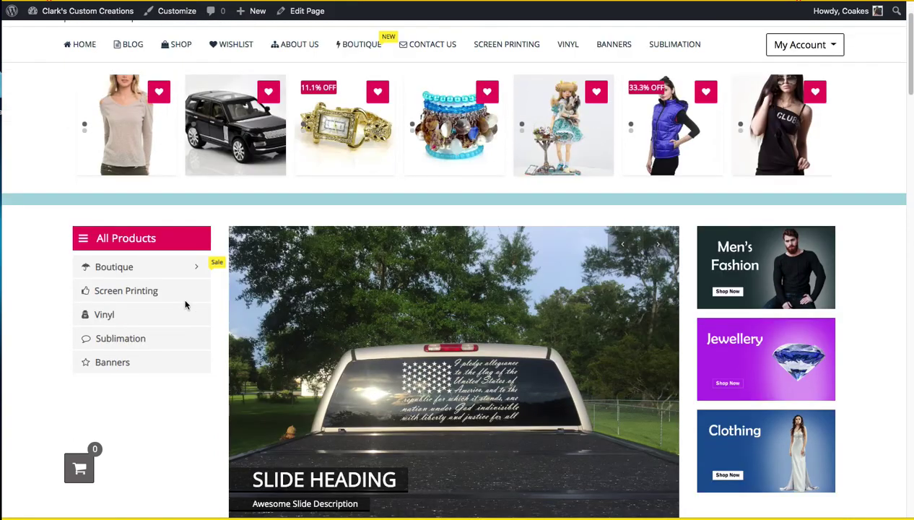
scroll(687, 383, "down", 6)
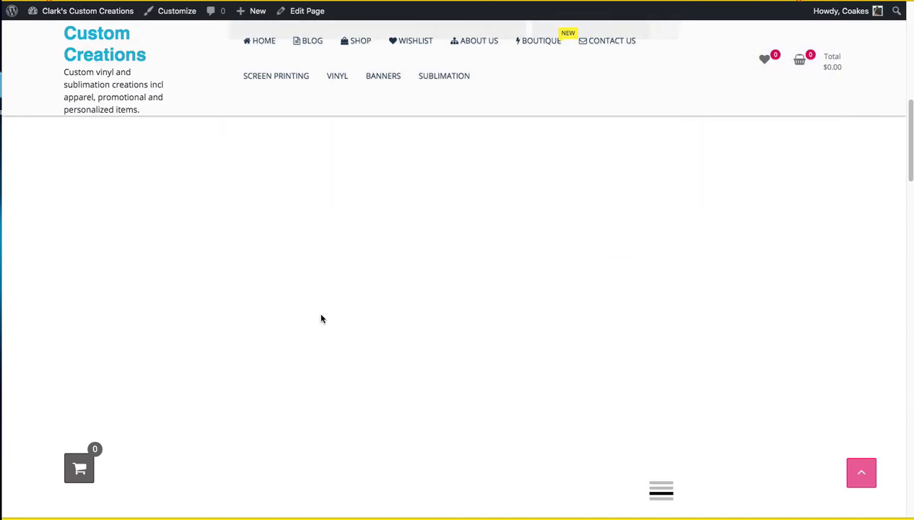
scroll(391, 324, "down", 3)
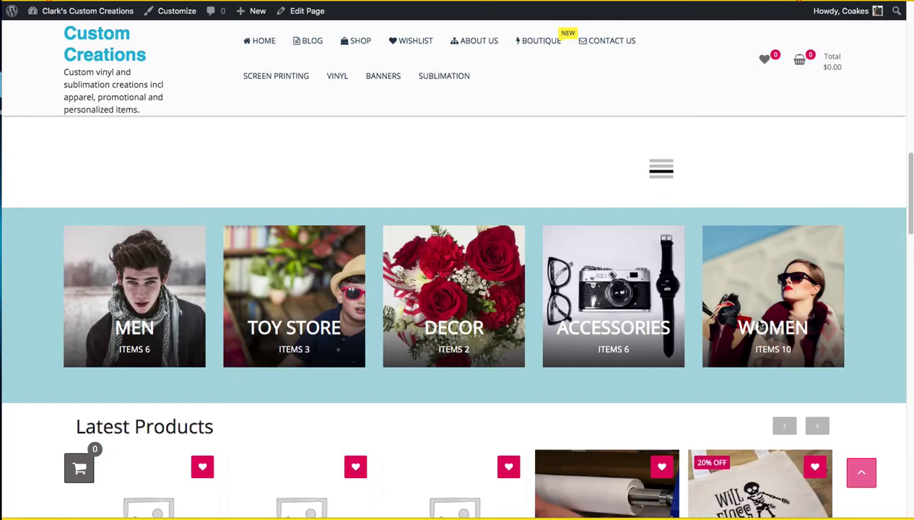
scroll(363, 299, "down", 6)
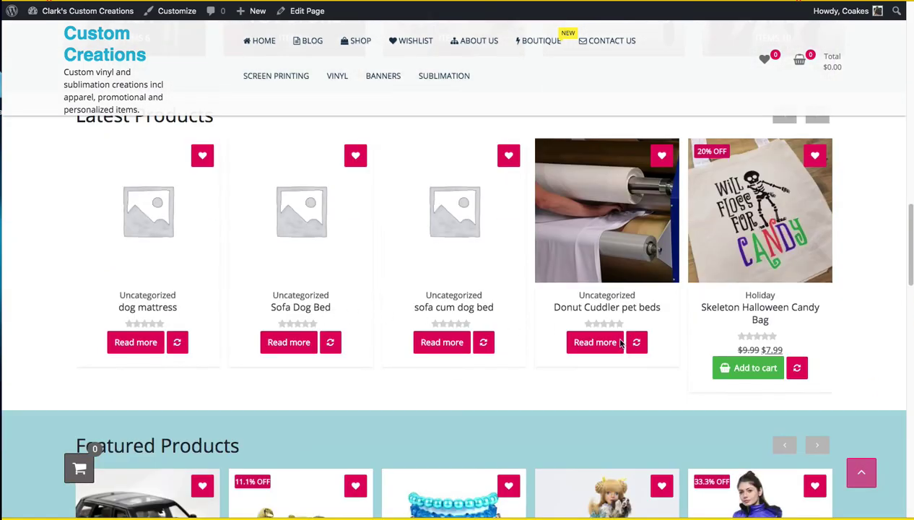
scroll(612, 342, "down", 3)
scroll(565, 214, "up", 20)
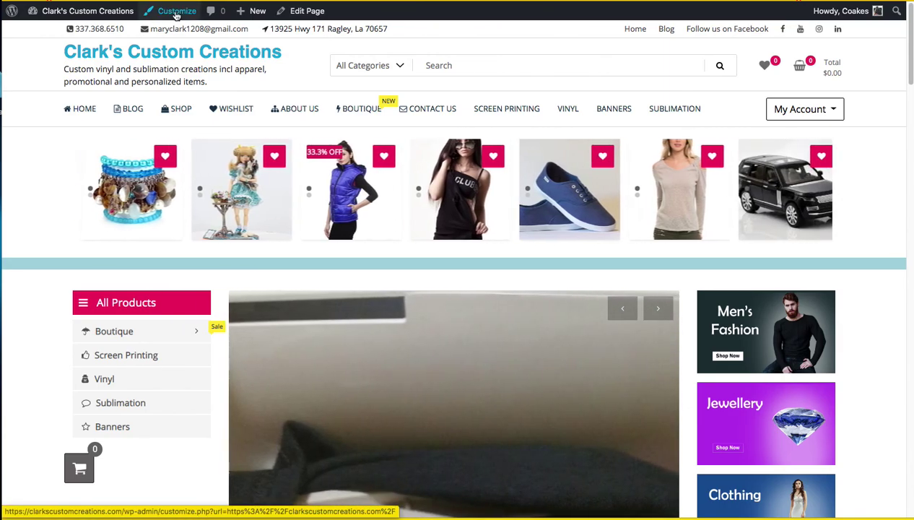
Step: Open the TF: Products widget settings in the customizer's FrontPage Top Widget Area
left_click(177, 12)
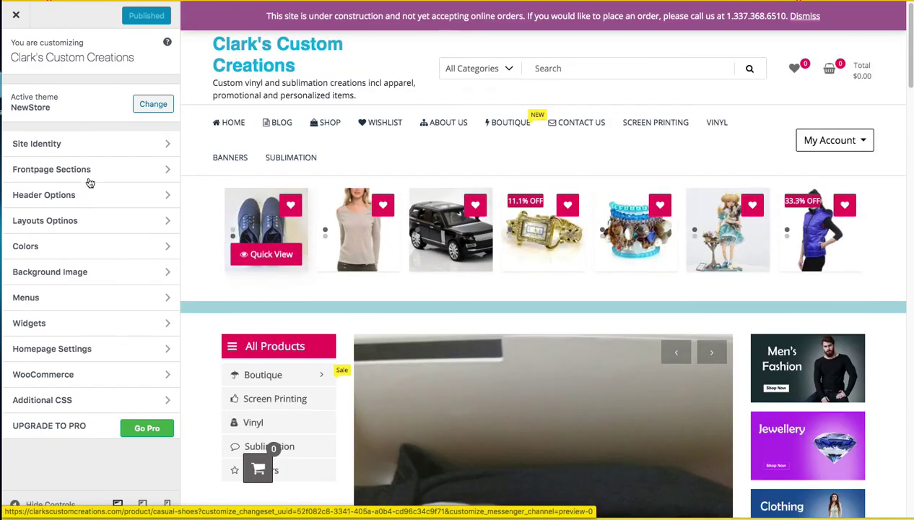
left_click(90, 171)
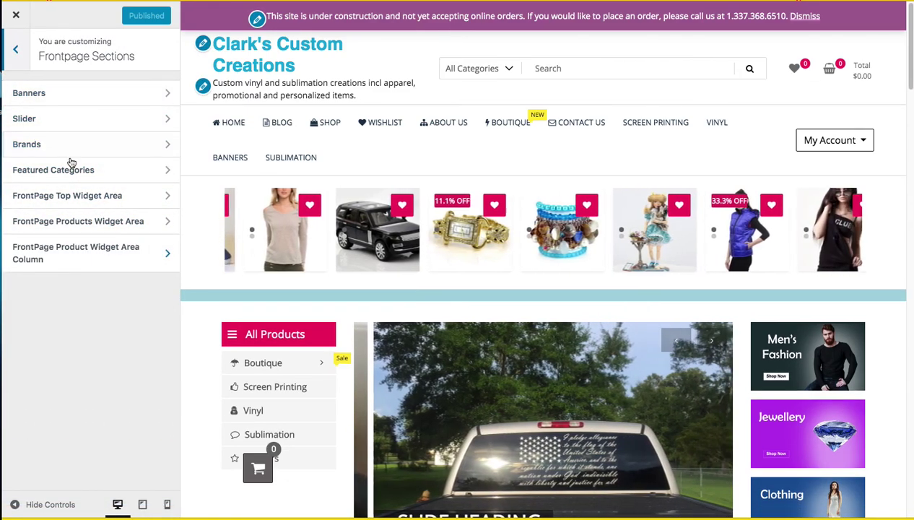
scroll(267, 311, "down", 3)
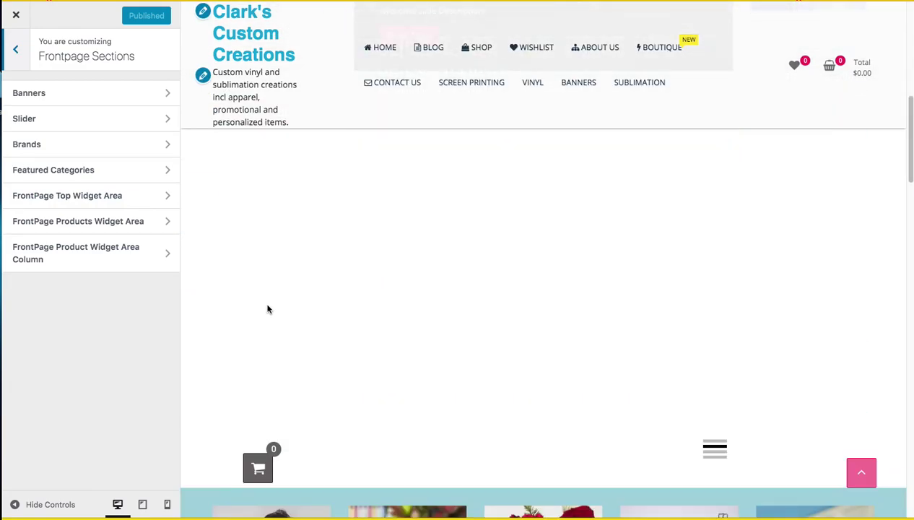
scroll(267, 311, "up", 3)
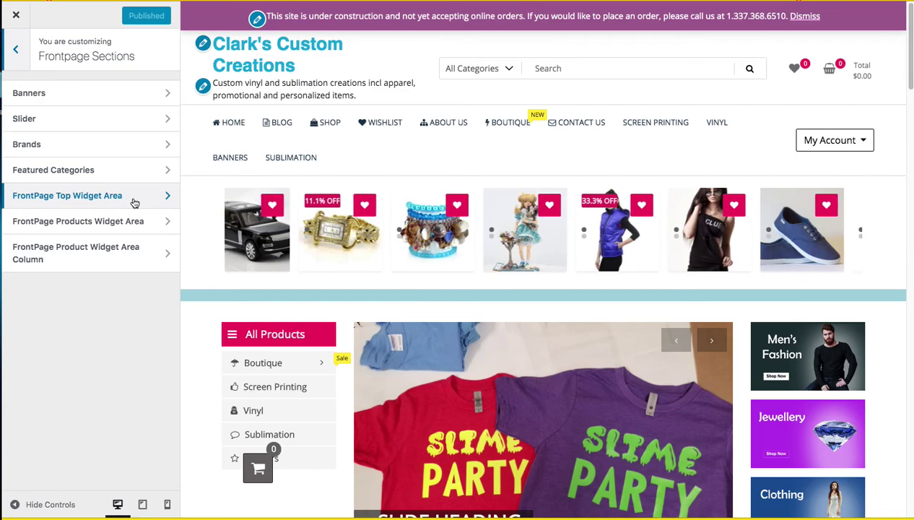
left_click(134, 203)
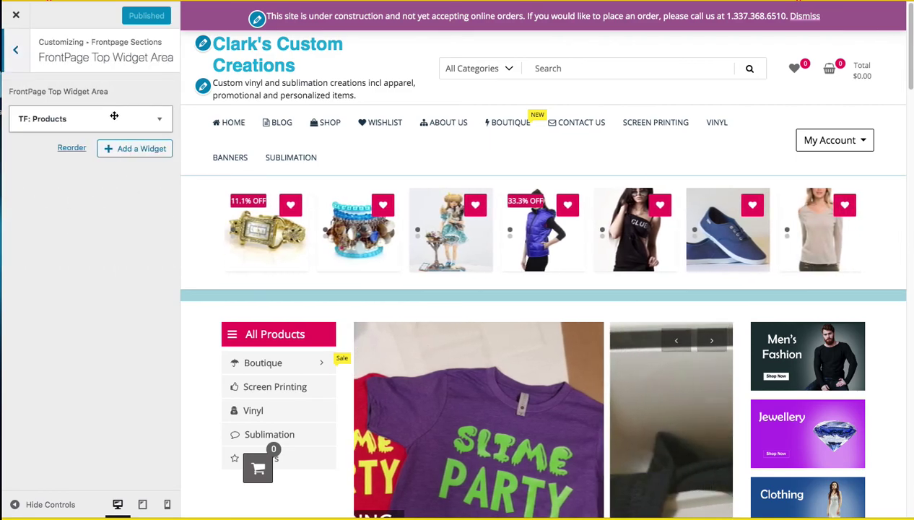
left_click(157, 120)
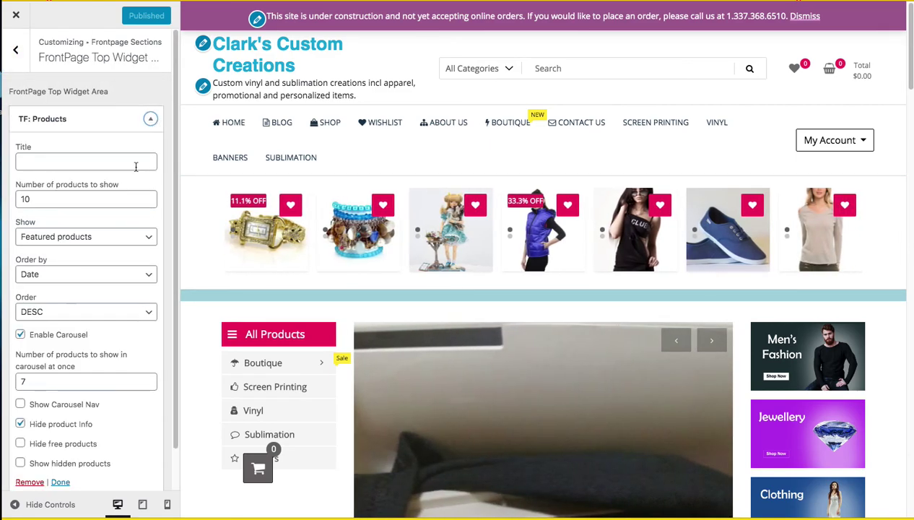
scroll(126, 206, "down", 1)
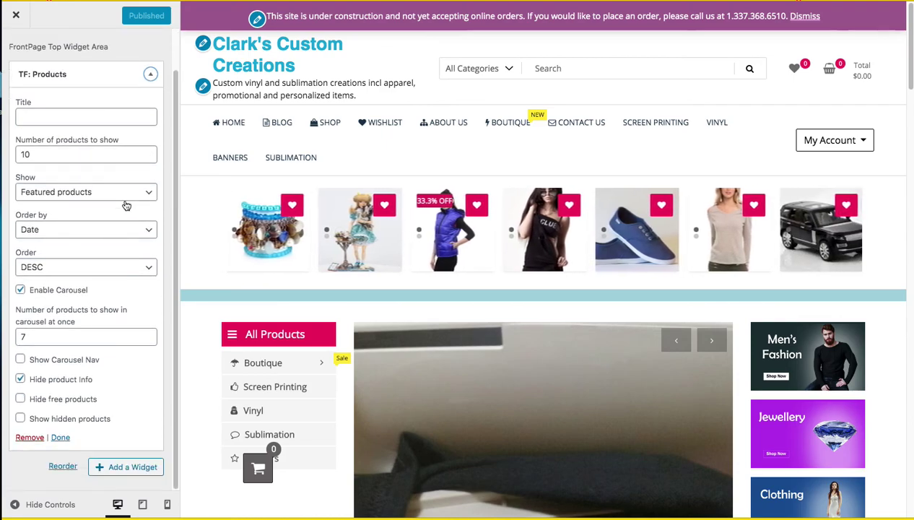
Step: Try showing On-sale products in the top product carousel widget and set it back to Featured products
left_click(137, 192)
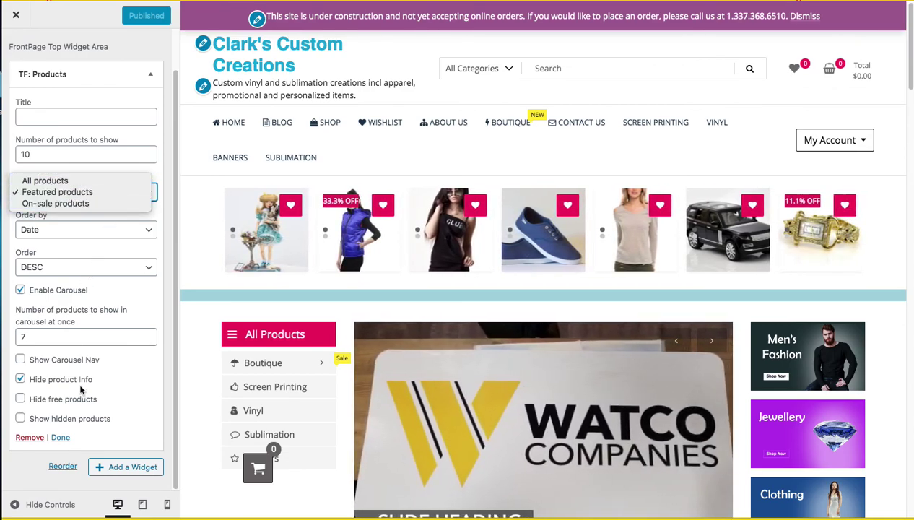
left_click(33, 485)
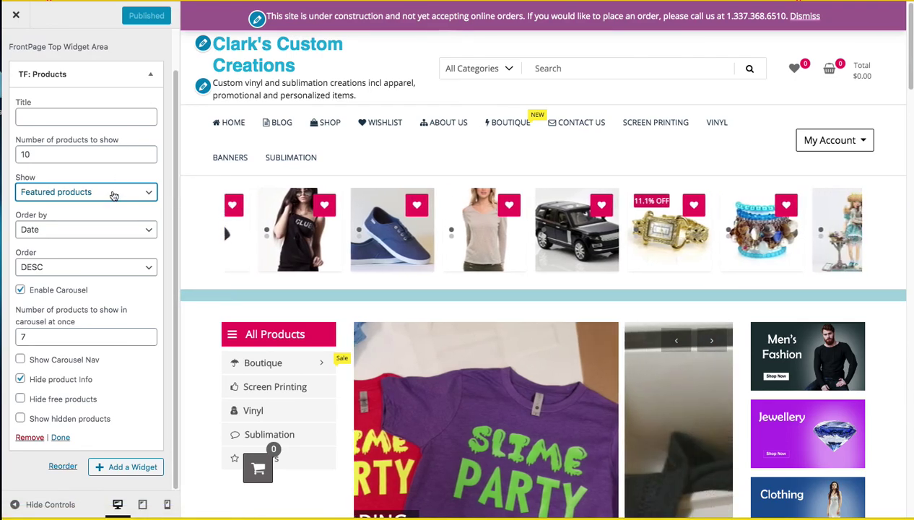
left_click(110, 191)
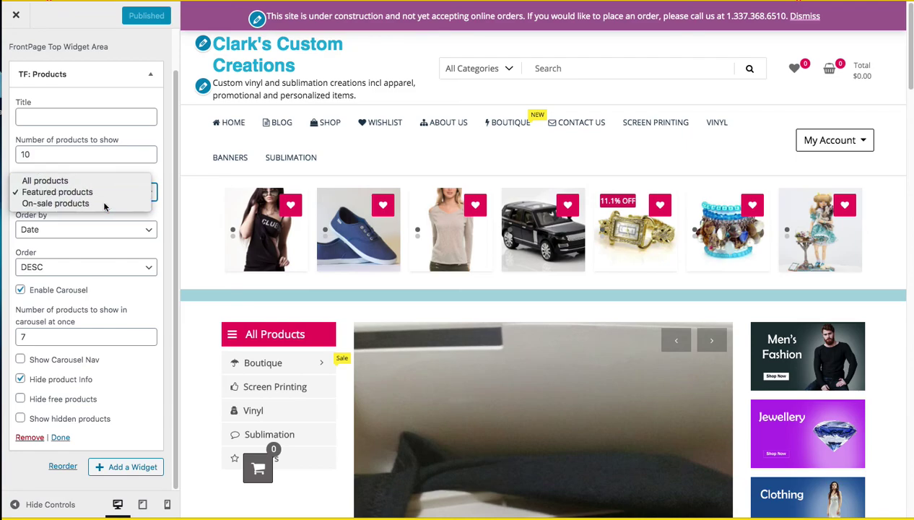
left_click(101, 204)
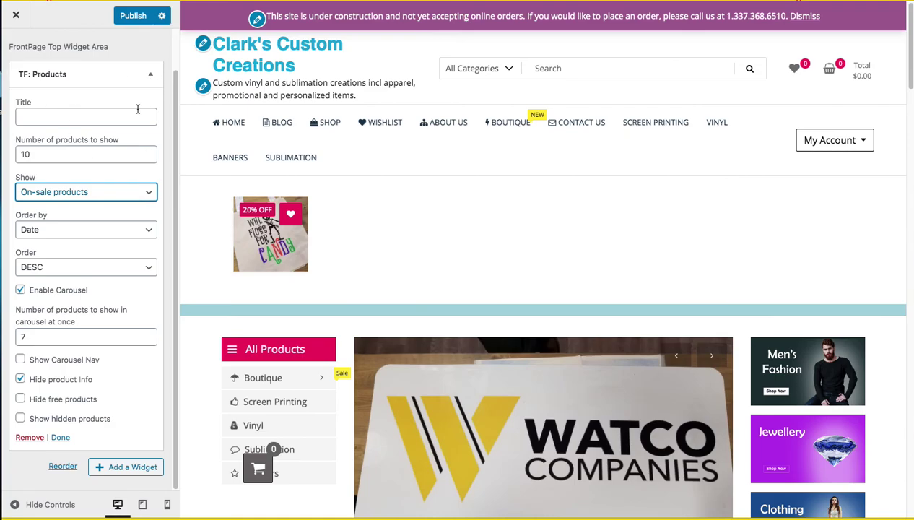
left_click(123, 192)
left_click(109, 180)
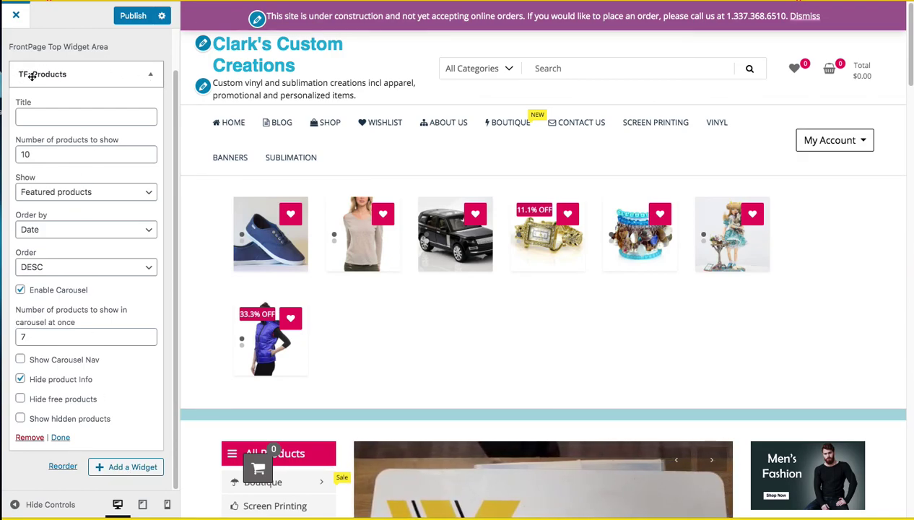
Step: Look through the widgets available for the top area and leave the customizer without publishing the changes
left_click(114, 469)
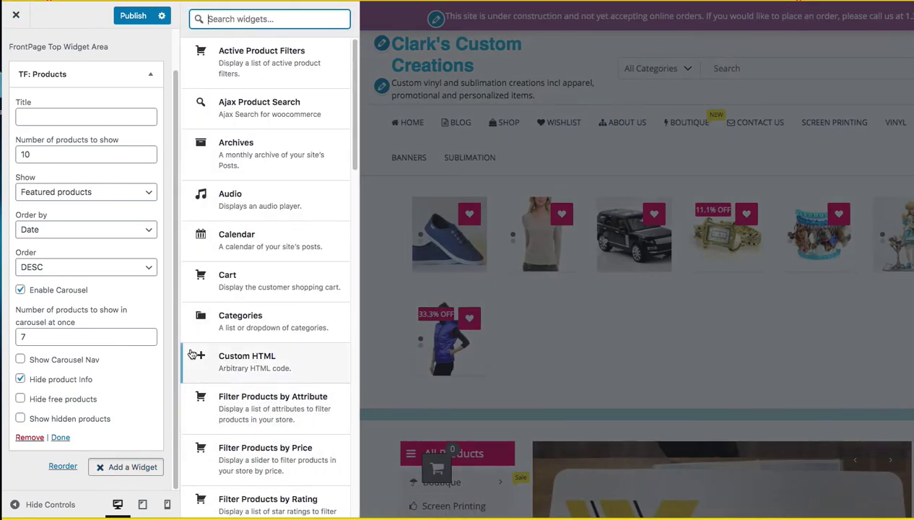
scroll(249, 296, "down", 5)
scroll(253, 303, "down", 7)
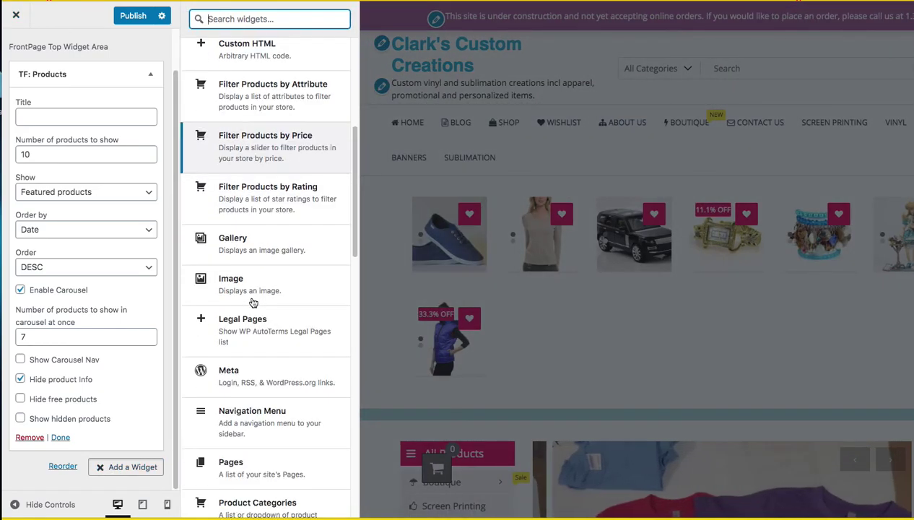
scroll(252, 302, "down", 9)
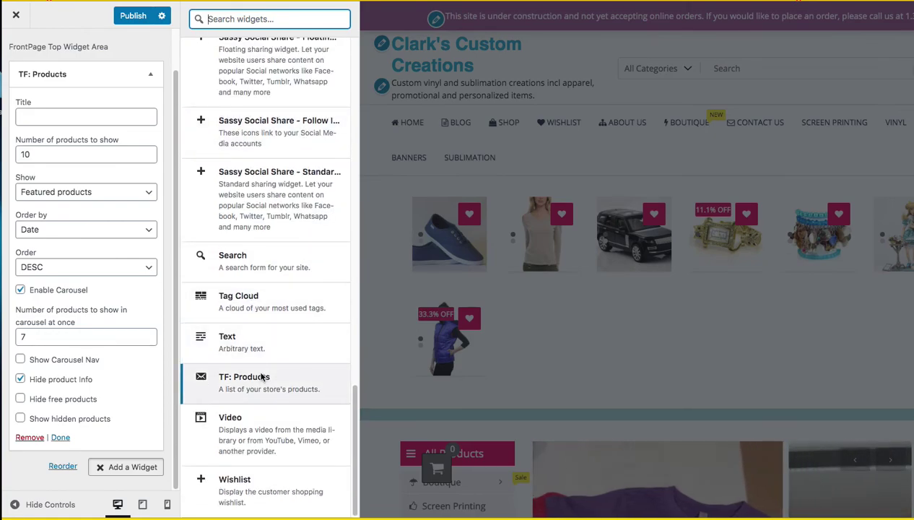
scroll(264, 235, "up", 2)
scroll(265, 238, "down", 3)
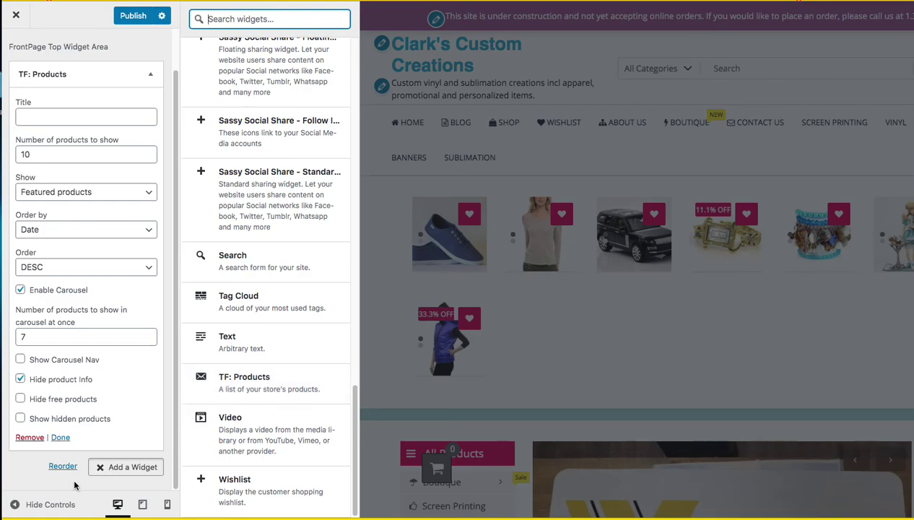
left_click(16, 14)
left_click(544, 50)
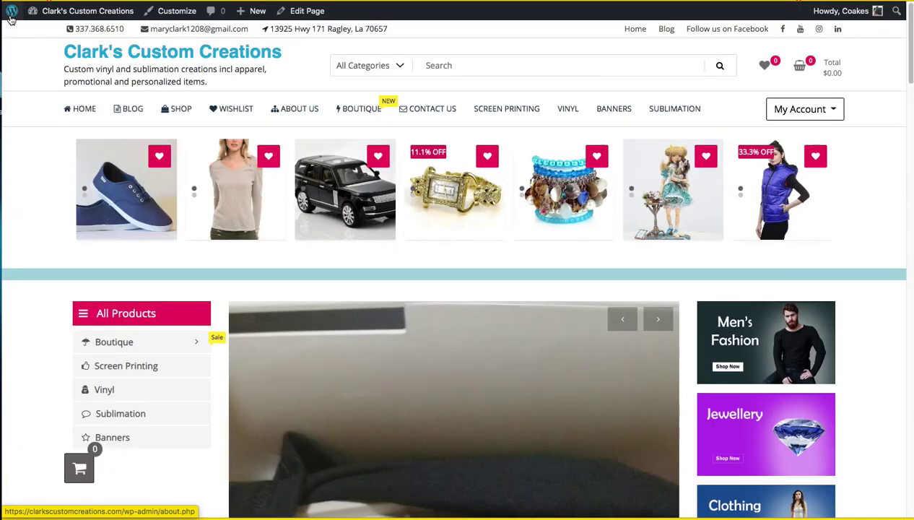
Step: Open the list of all store products in the site's admin dashboard
mouse_move(20, 24)
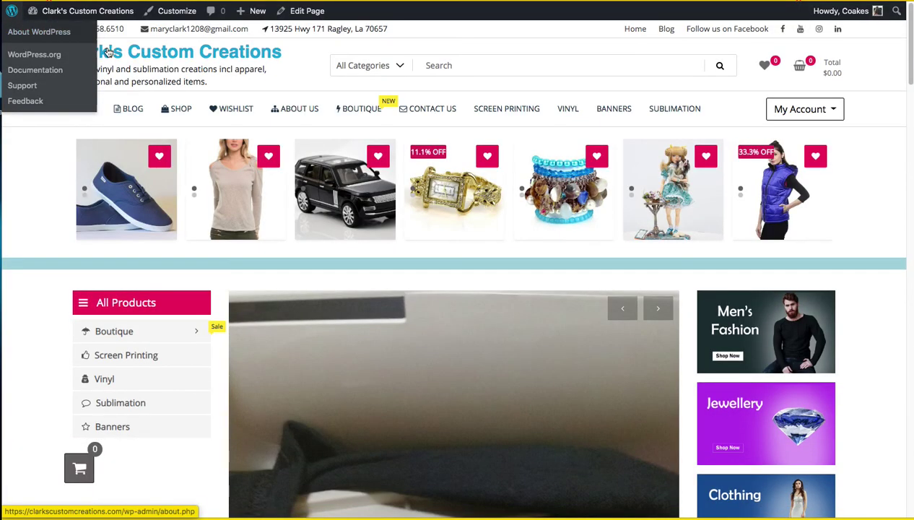
mouse_move(82, 13)
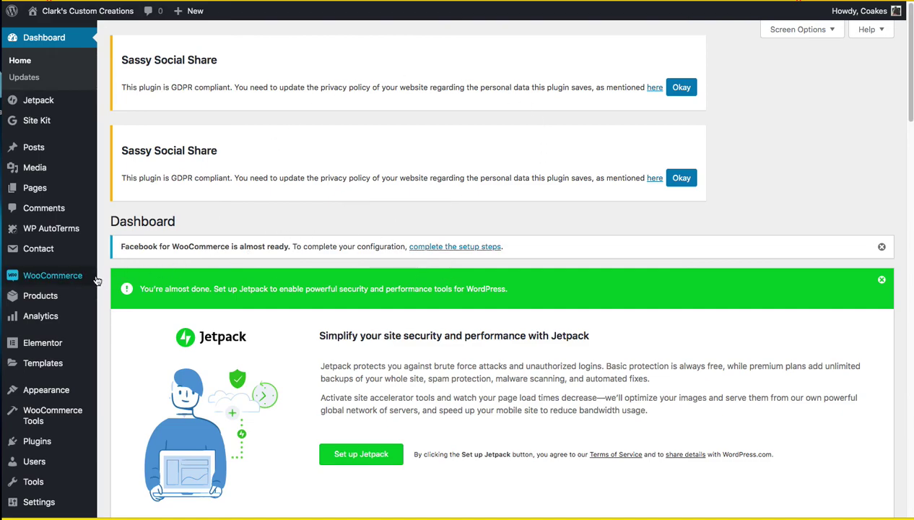
scroll(130, 248, "down", 2)
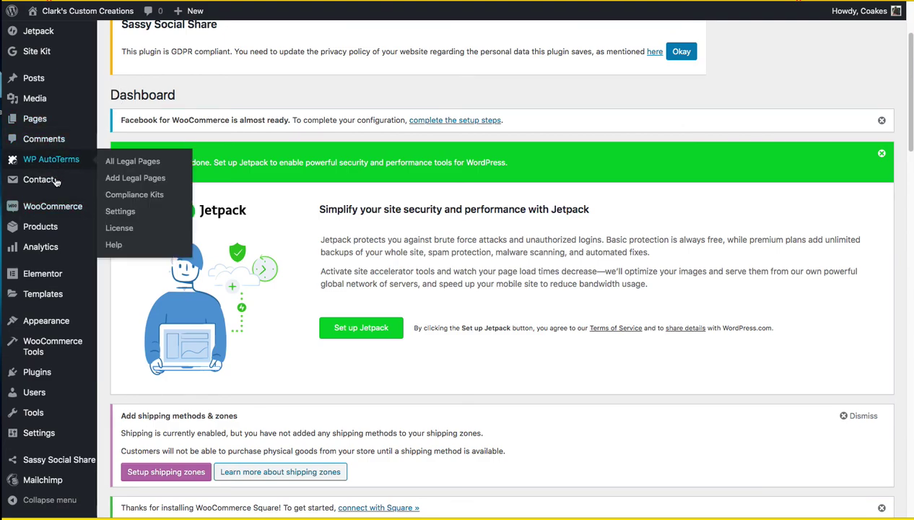
mouse_move(43, 231)
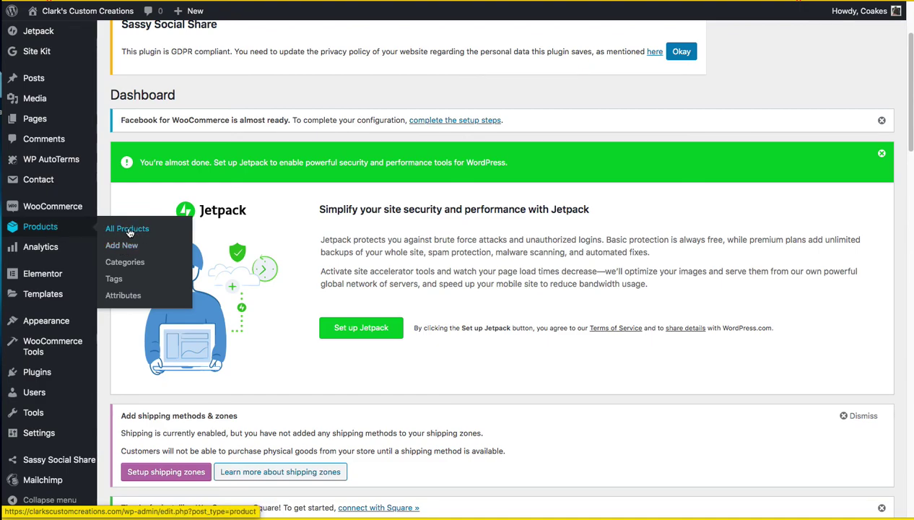
left_click(129, 231)
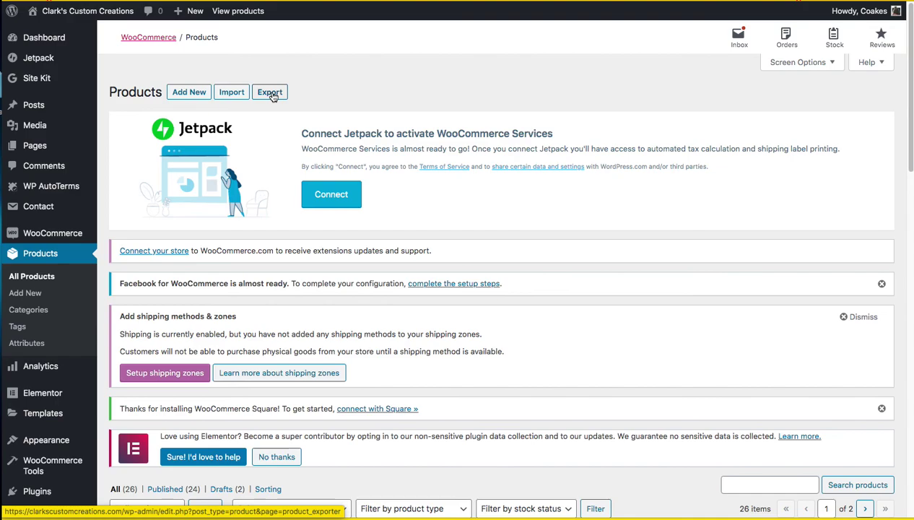
Step: Move the products dog mattress, Sofa Dog Bed and sofa cum dog bed to the trash in bulk
scroll(244, 198, "down", 5)
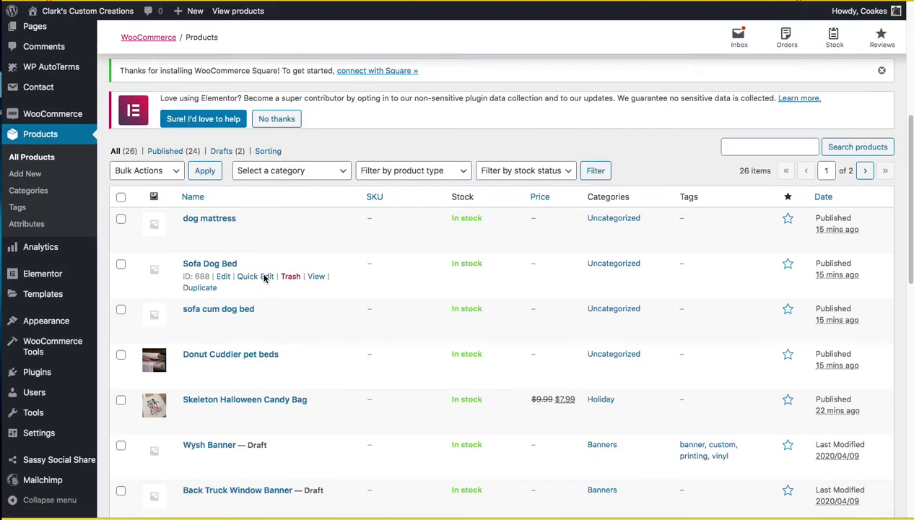
scroll(263, 304, "down", 1)
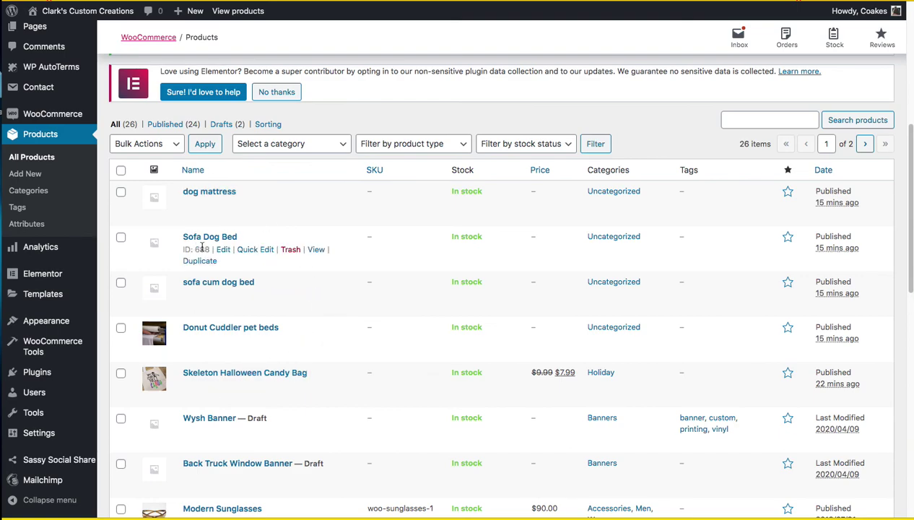
left_click(121, 283)
left_click(120, 236)
left_click(120, 191)
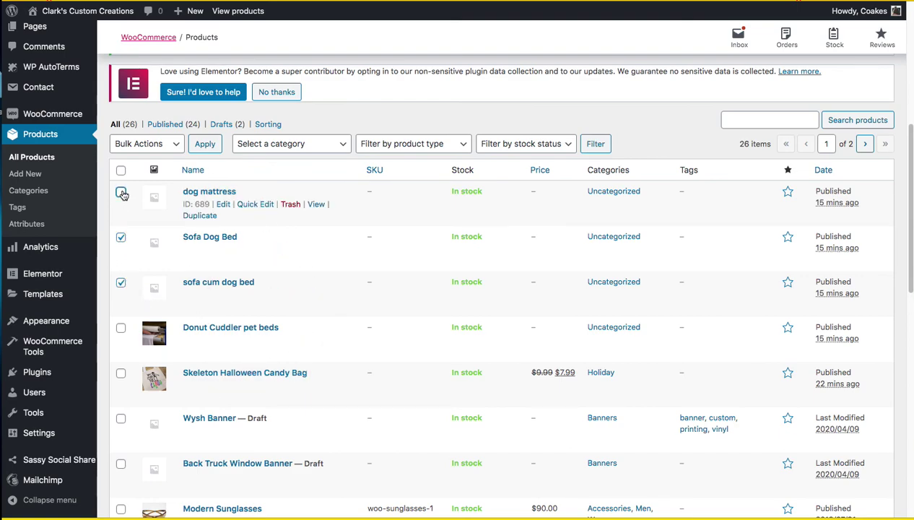
left_click(172, 145)
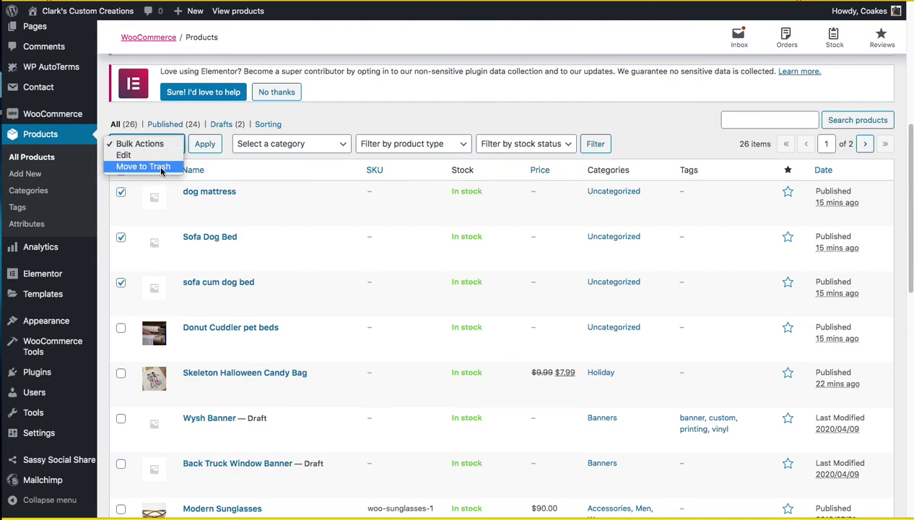
left_click(161, 167)
left_click(205, 145)
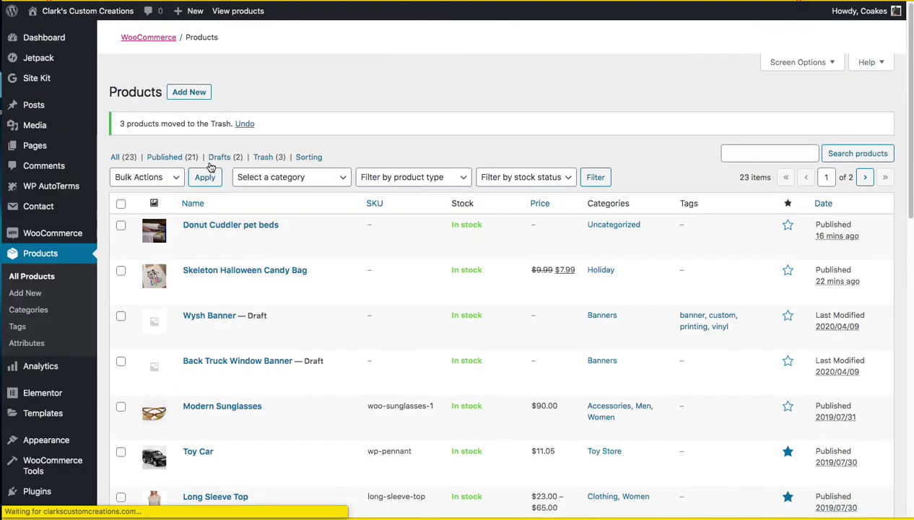
Step: Move the Long Sleeve Top product to the trash on its own
scroll(269, 210, "down", 5)
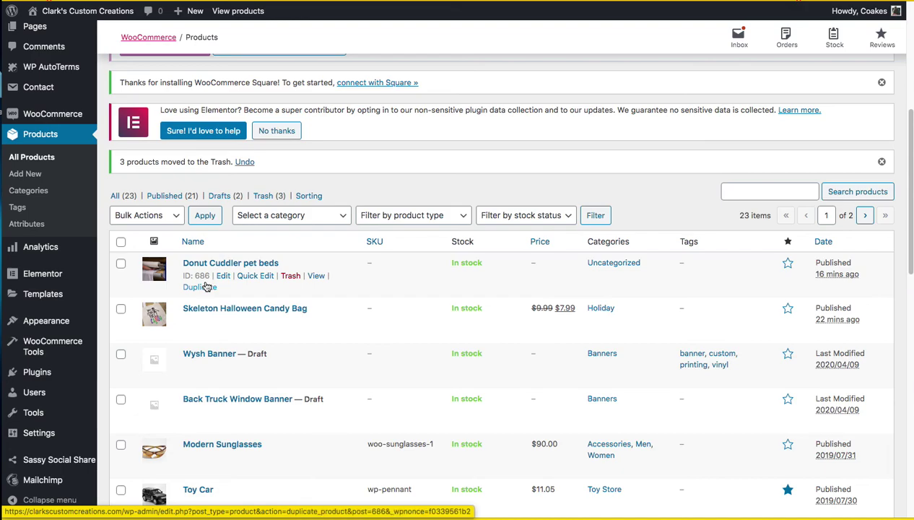
scroll(206, 287, "down", 3)
scroll(204, 285, "down", 2)
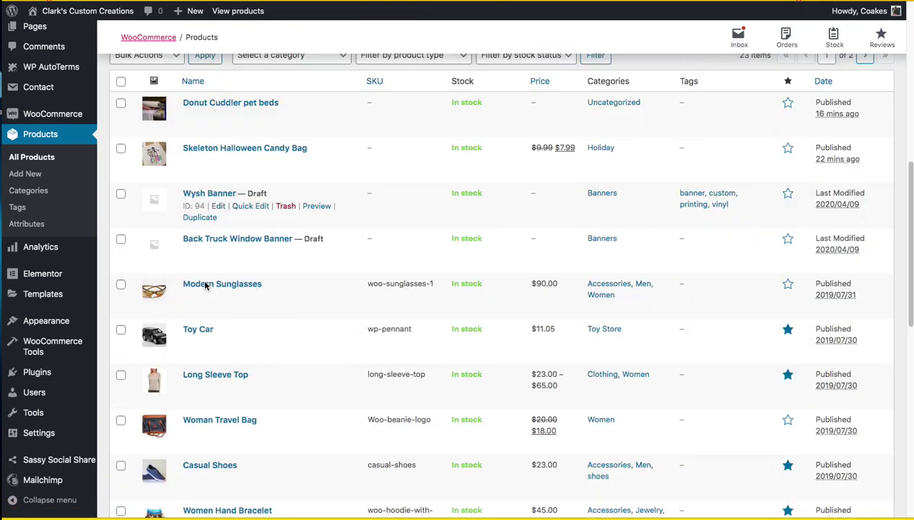
scroll(259, 297, "down", 10)
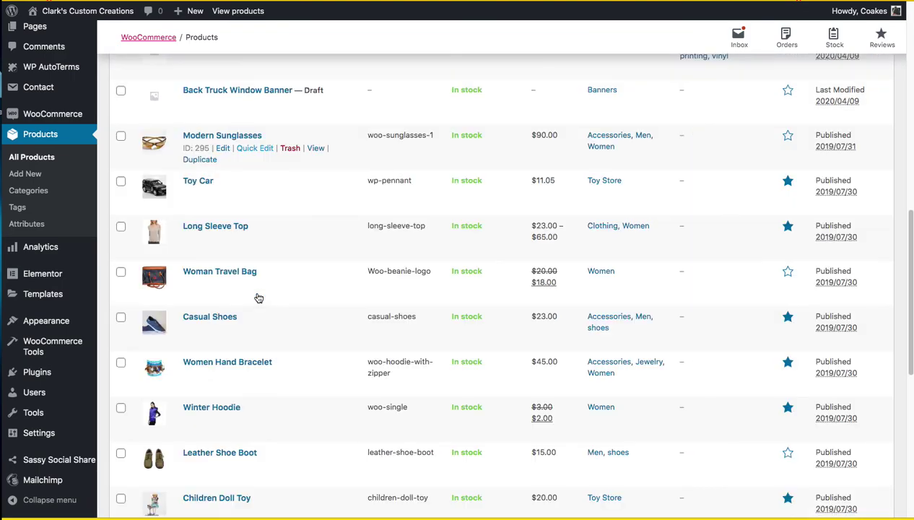
scroll(257, 297, "down", 4)
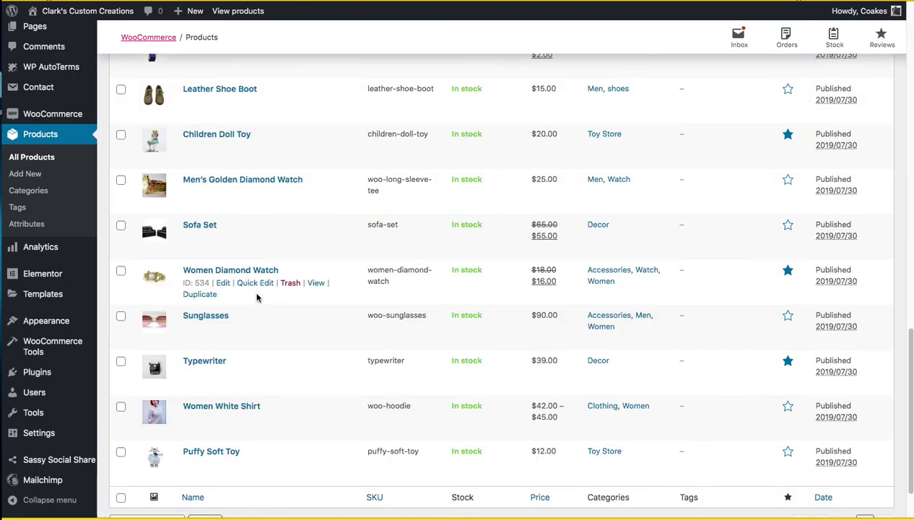
scroll(257, 296, "up", 5)
scroll(258, 296, "up", 3)
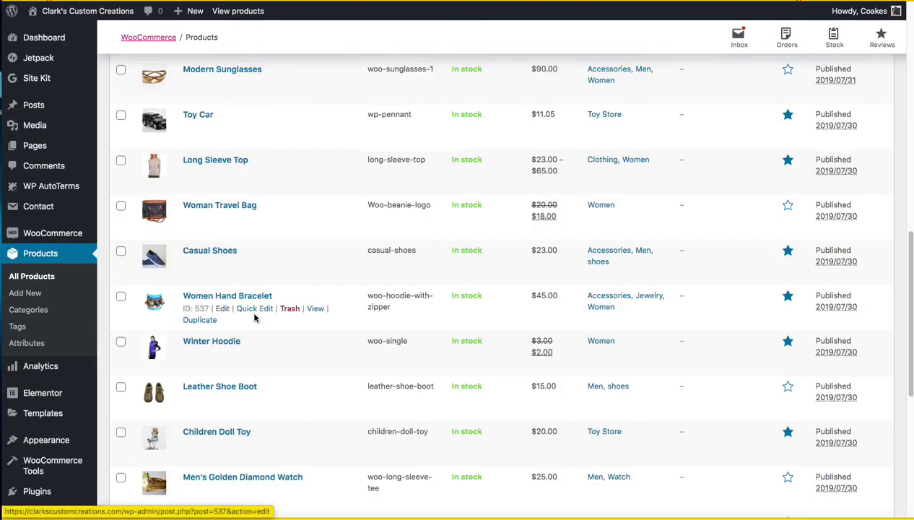
scroll(174, 250, "up", 2)
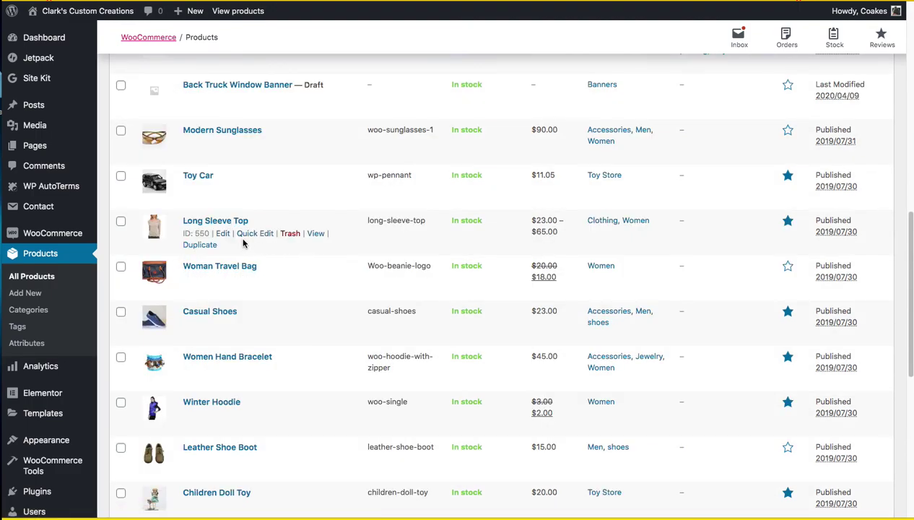
left_click(289, 235)
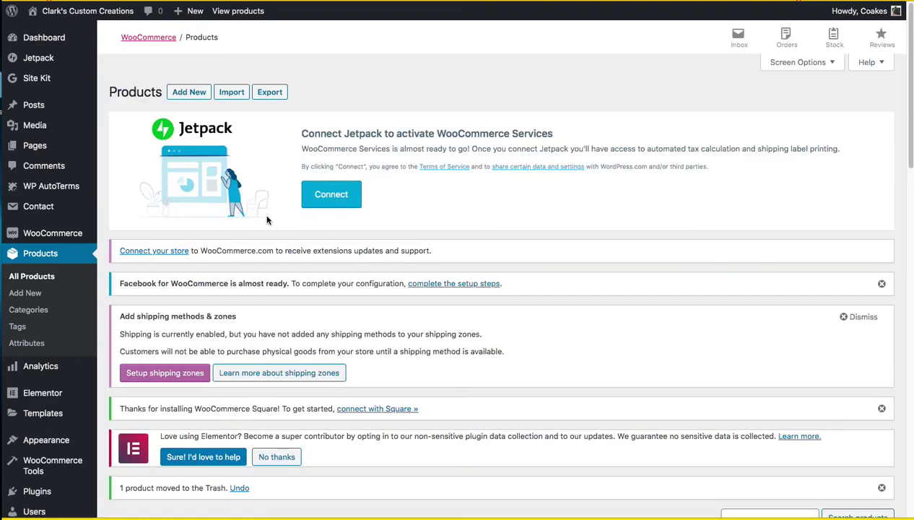
Step: Move the products Modern Sunglasses, Toy Car and Woman Travel Bag to the trash in bulk
scroll(266, 220, "down", 5)
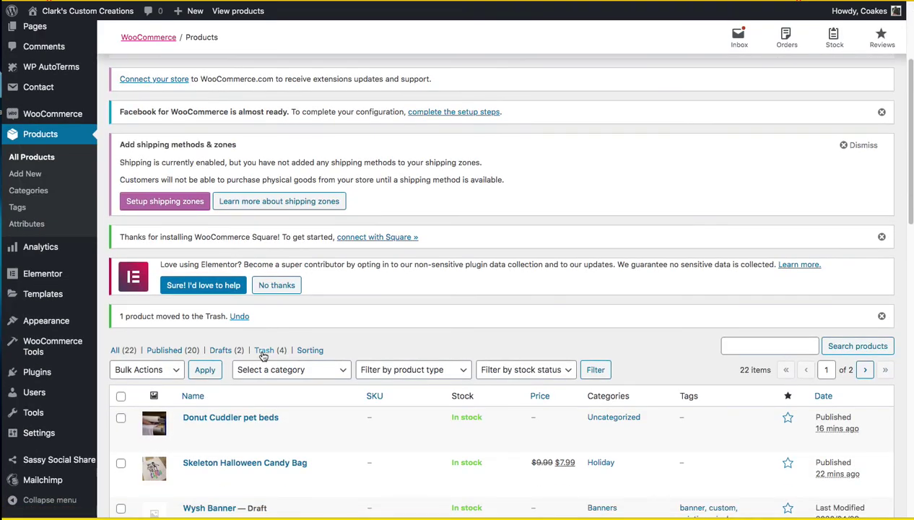
scroll(261, 347, "down", 6)
scroll(201, 345, "down", 2)
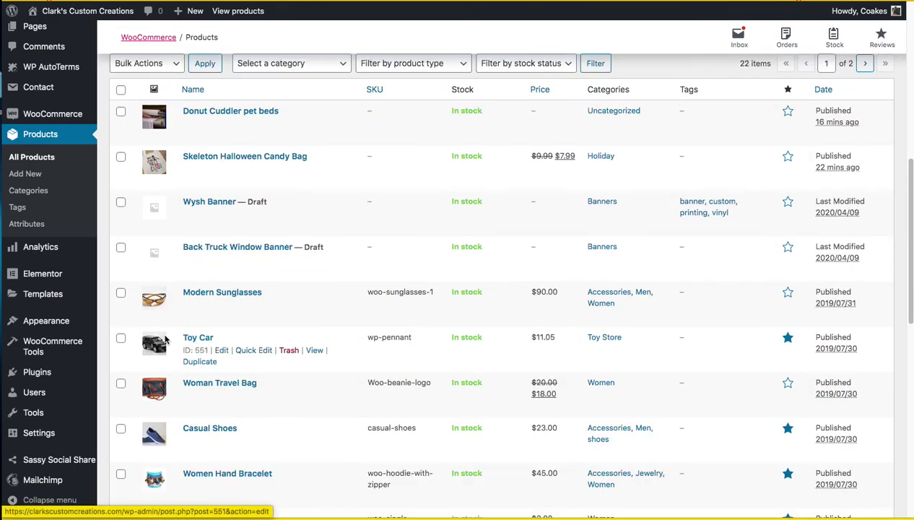
left_click(121, 292)
left_click(120, 339)
left_click(121, 383)
left_click(173, 64)
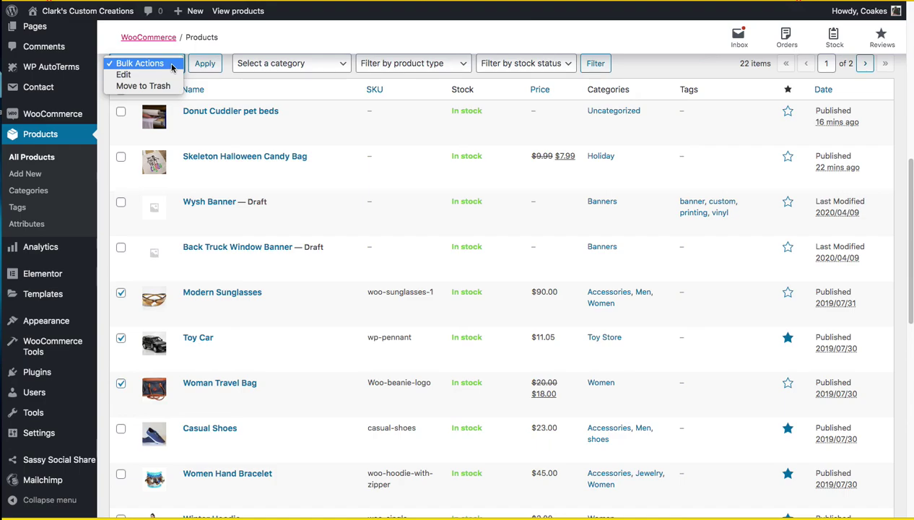
left_click(147, 85)
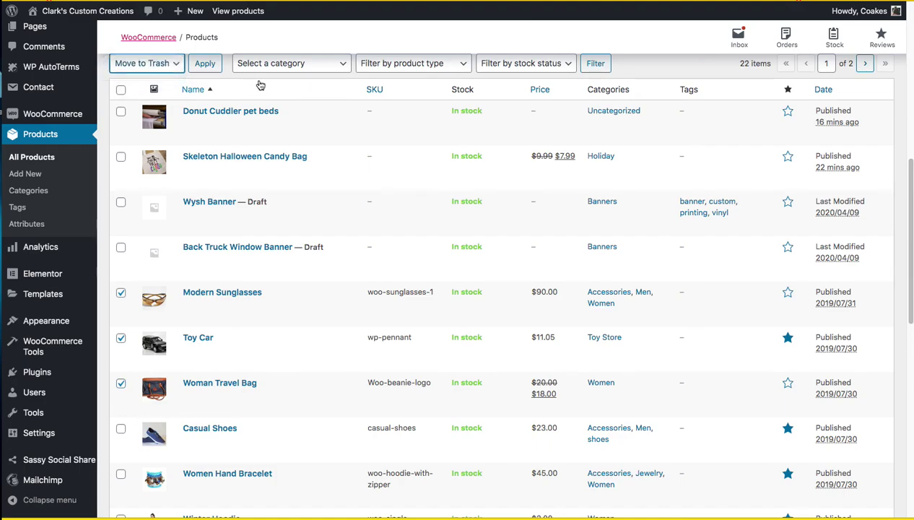
left_click(205, 63)
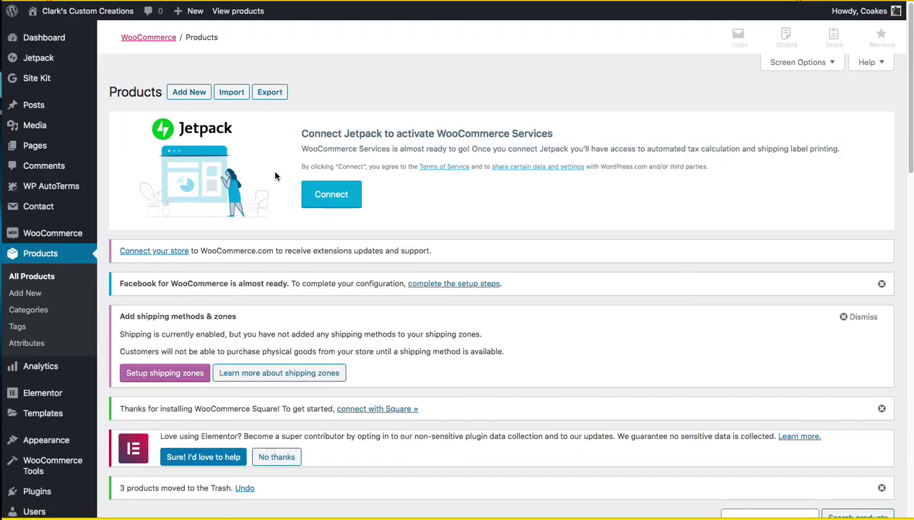
Step: Open the list of trashed products
scroll(289, 274, "down", 4)
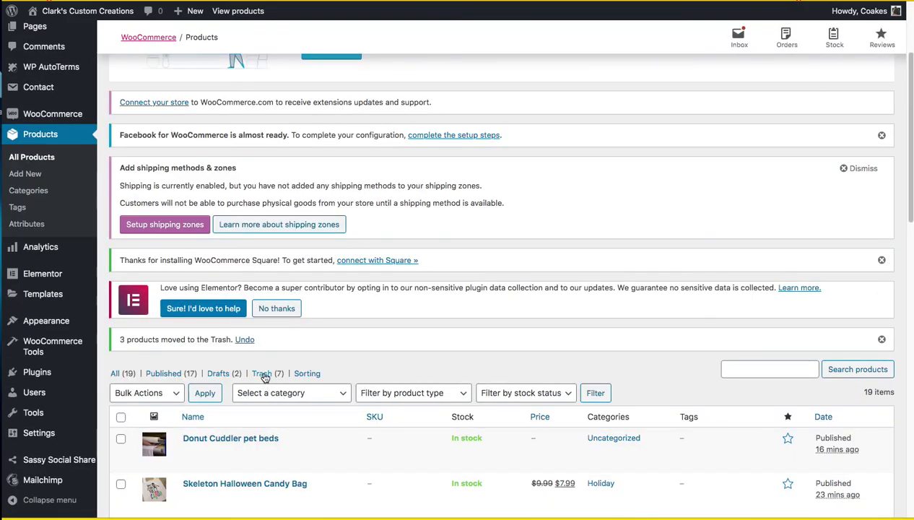
left_click(262, 374)
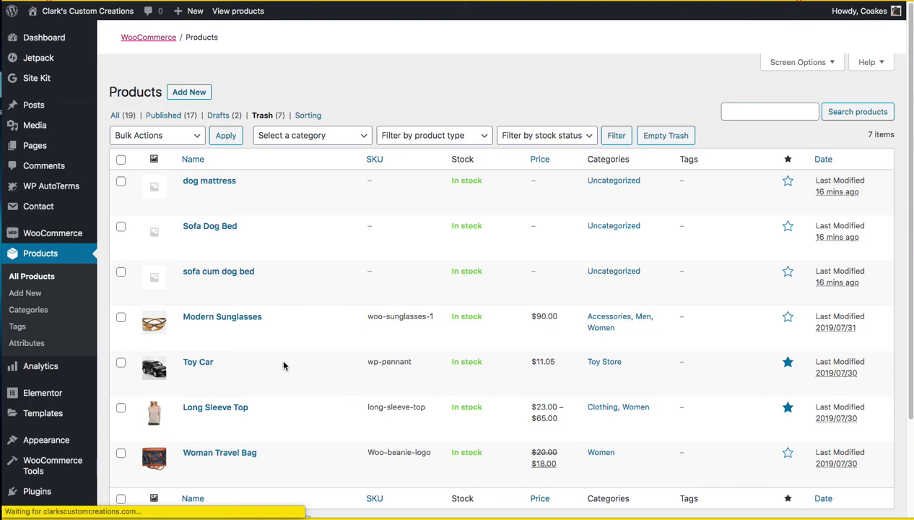
Step: Restore Modern Sunglasses individually and Toy Car, Long Sleeve Top and Woman Travel Bag in bulk from the trash
scroll(281, 357, "down", 6)
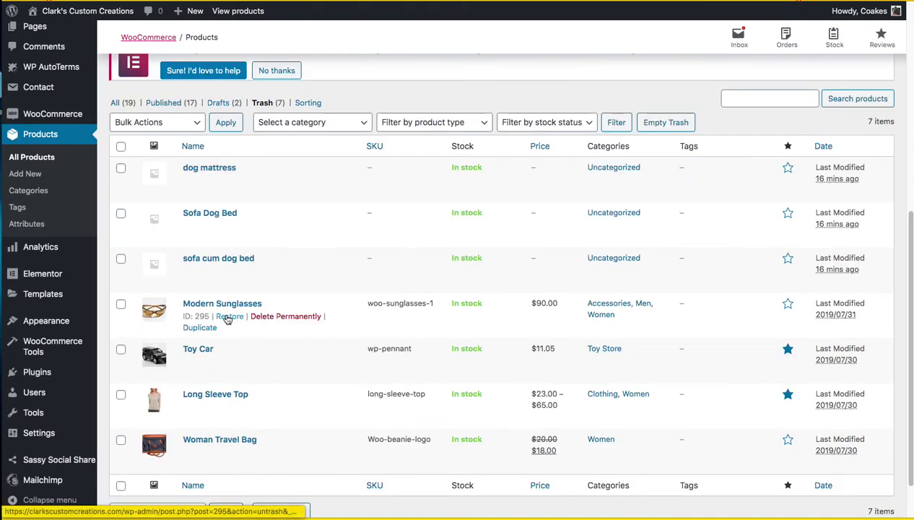
left_click(225, 317)
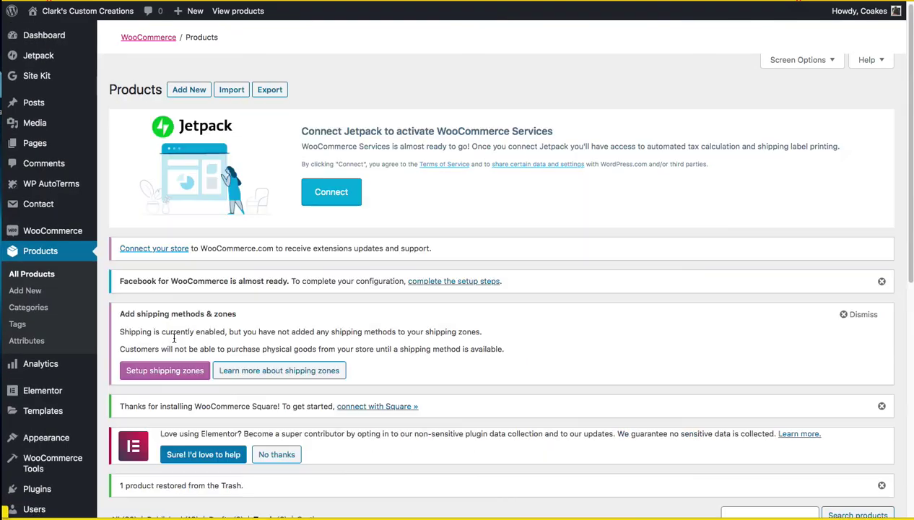
scroll(174, 337, "down", 5)
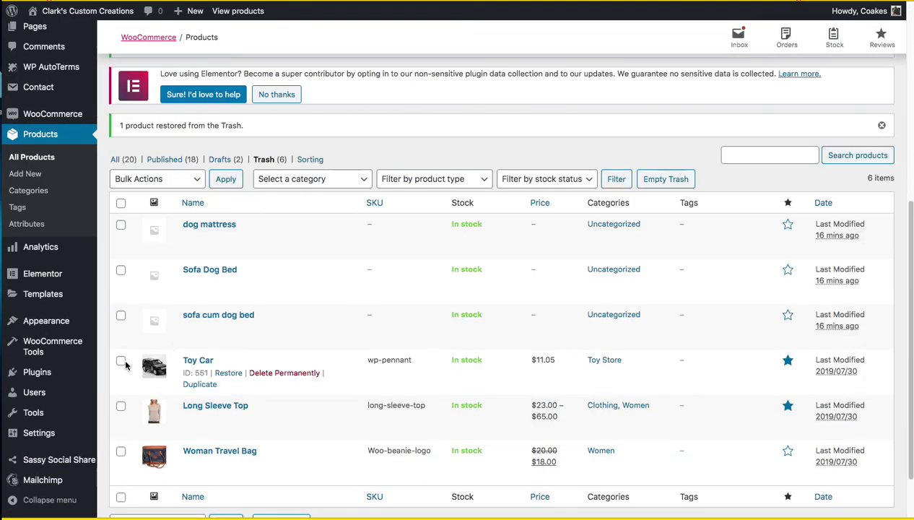
scroll(124, 366, "down", 1)
left_click(120, 340)
left_click(121, 385)
scroll(192, 216, "up", 1)
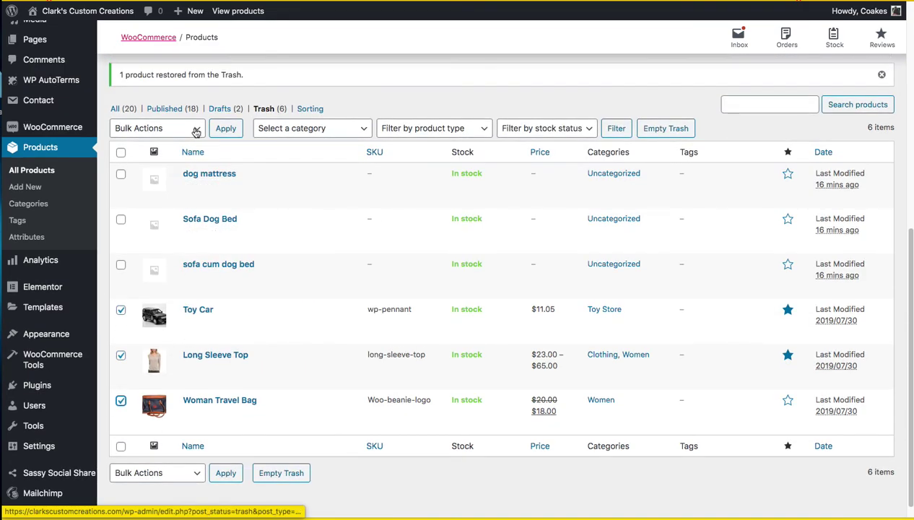
left_click(192, 128)
left_click(179, 139)
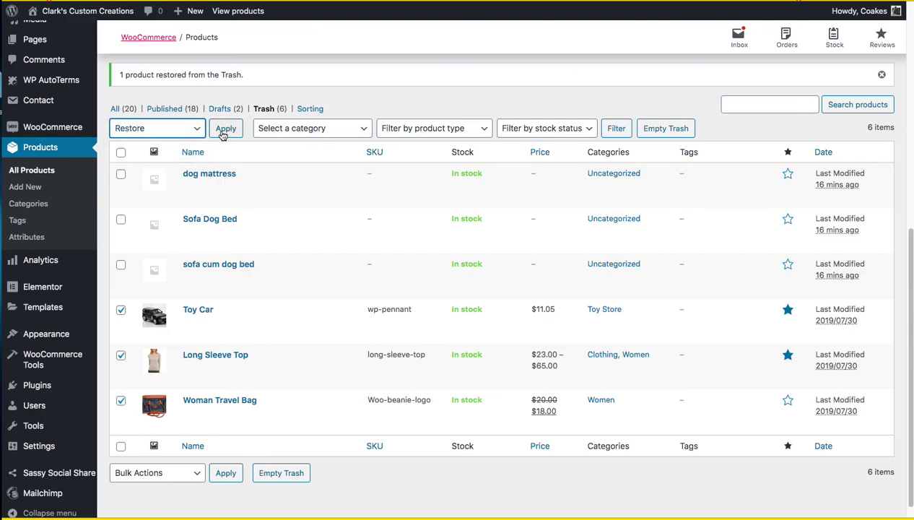
left_click(226, 128)
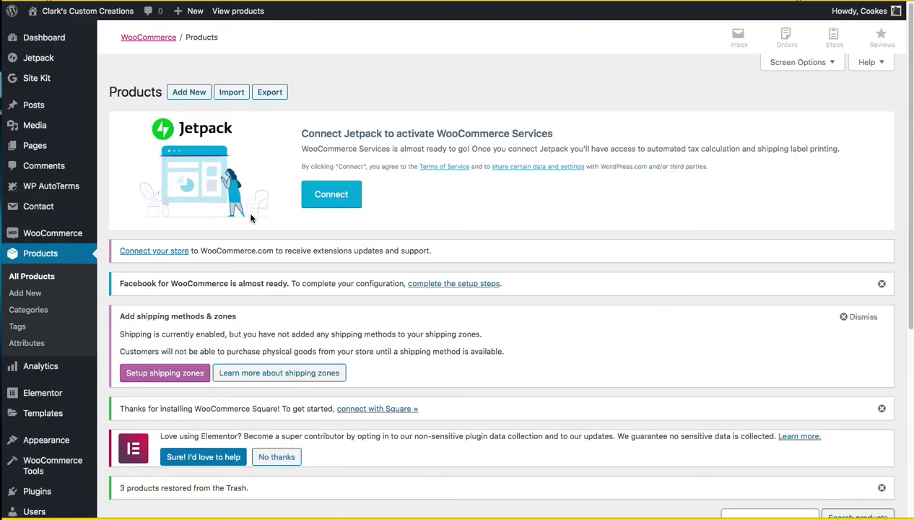
Step: Permanently delete dog mattress individually and Sofa Dog Bed and sofa cum dog bed in bulk from the trash
scroll(250, 216, "down", 5)
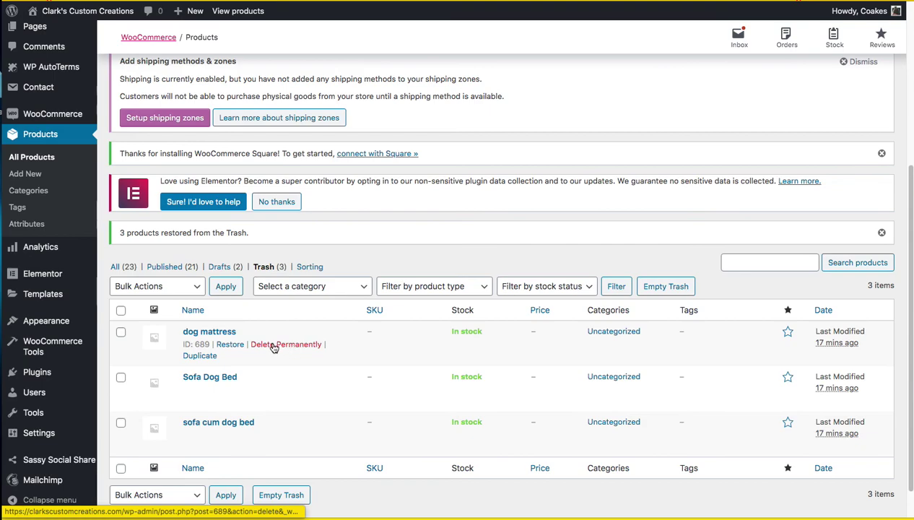
left_click(278, 344)
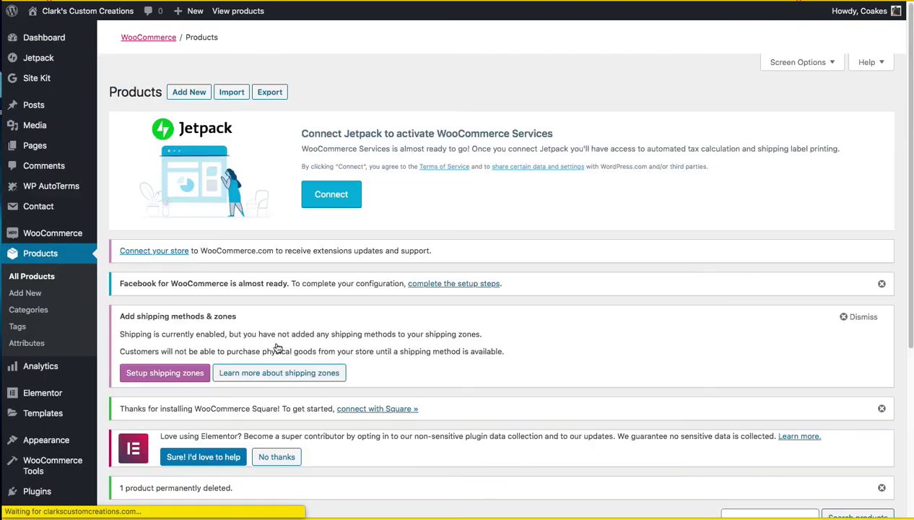
scroll(275, 347, "down", 5)
left_click(120, 339)
left_click(121, 385)
left_click(186, 298)
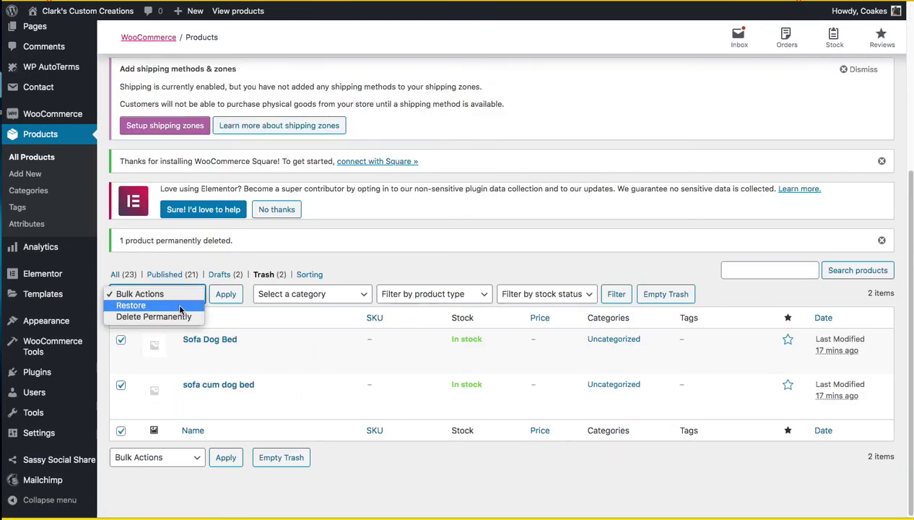
left_click(174, 313)
left_click(226, 295)
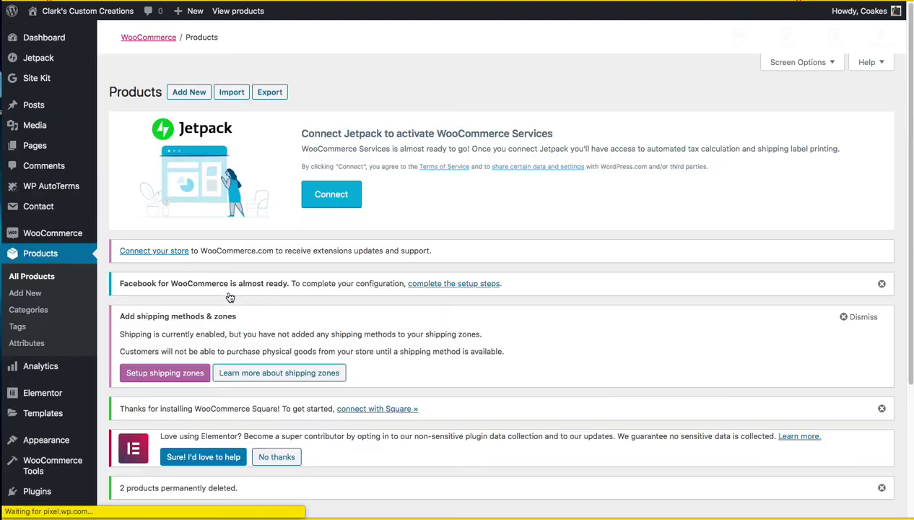
Step: Return to the list of all products and move Donut Cuddler pet beds to the trash
scroll(247, 255, "down", 3)
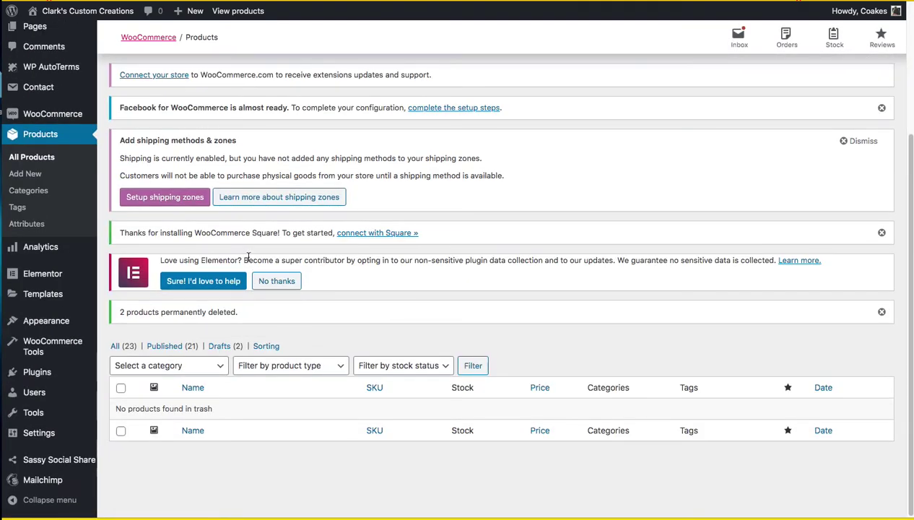
left_click(117, 346)
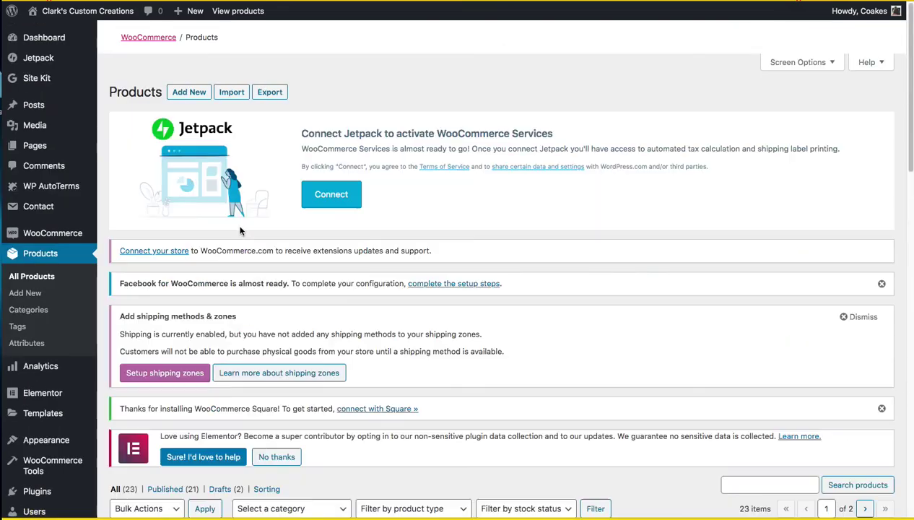
scroll(218, 215, "down", 1)
scroll(216, 215, "down", 3)
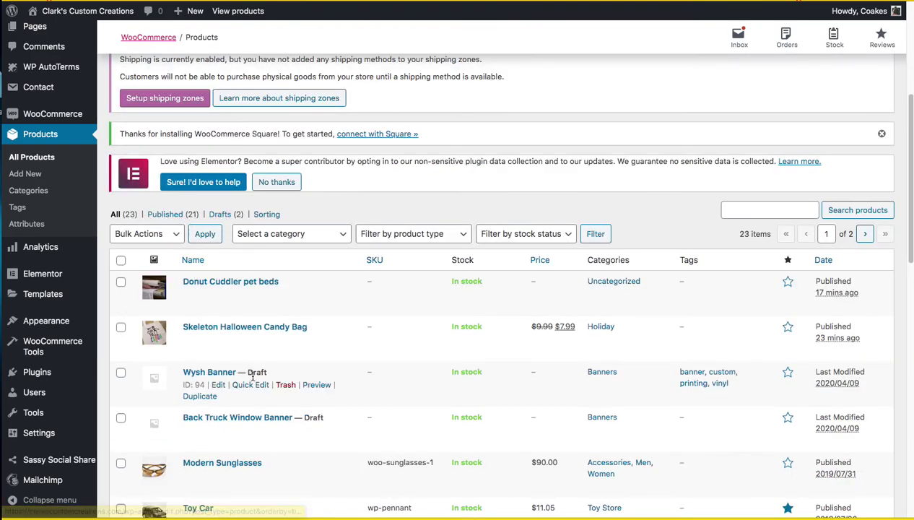
mouse_move(254, 420)
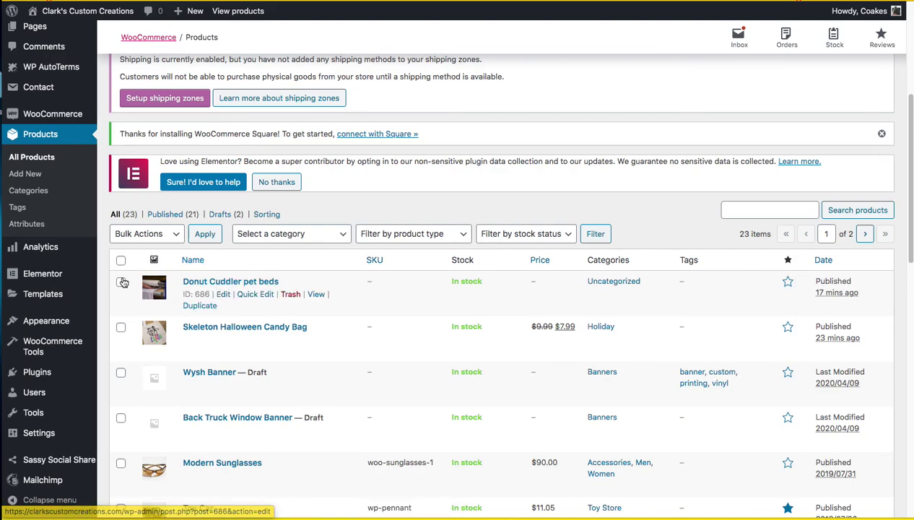
left_click(290, 295)
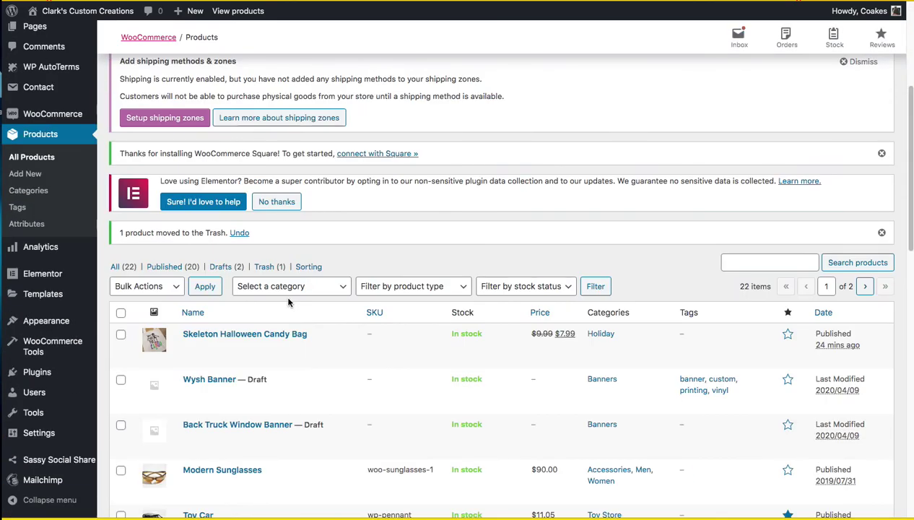
Step: Open a blank form for adding a new product to the store
scroll(287, 302, "down", 1)
mouse_move(291, 340)
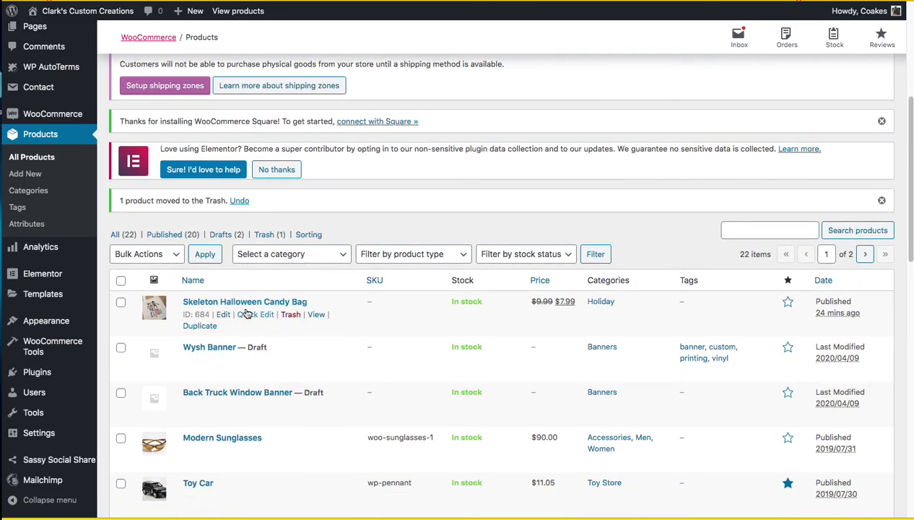
scroll(245, 311, "up", 5)
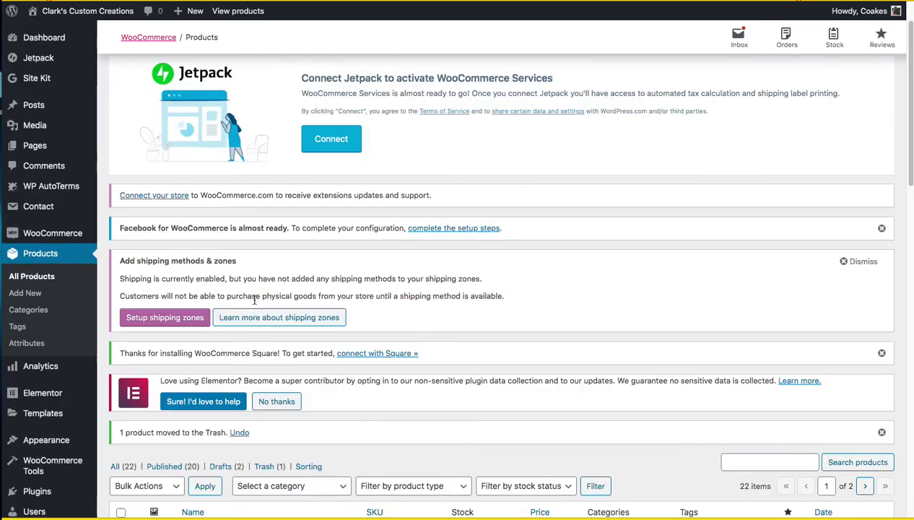
scroll(249, 299, "down", 8)
scroll(249, 303, "up", 3)
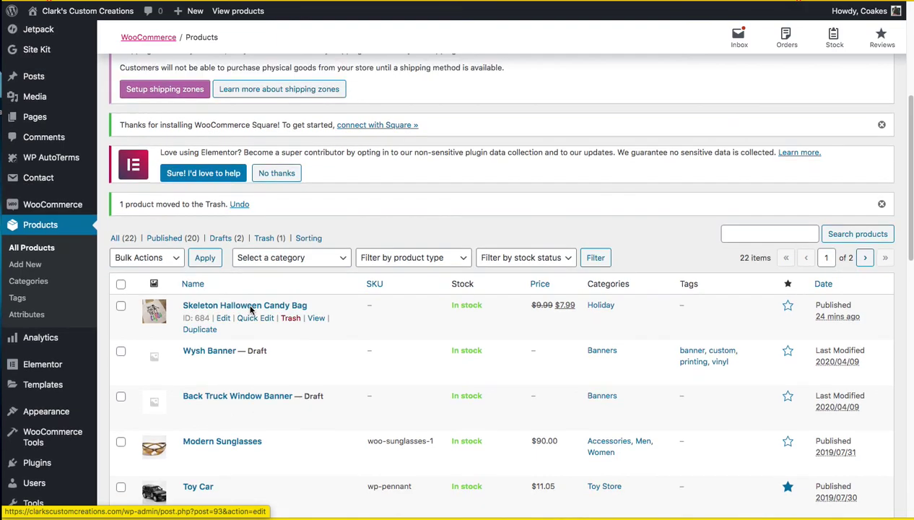
scroll(250, 309, "up", 2)
scroll(166, 339, "up", 5)
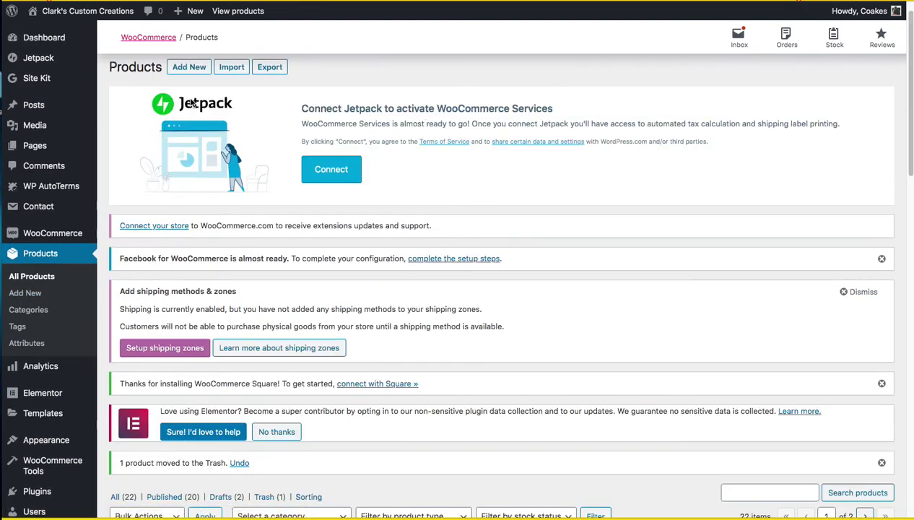
left_click(196, 67)
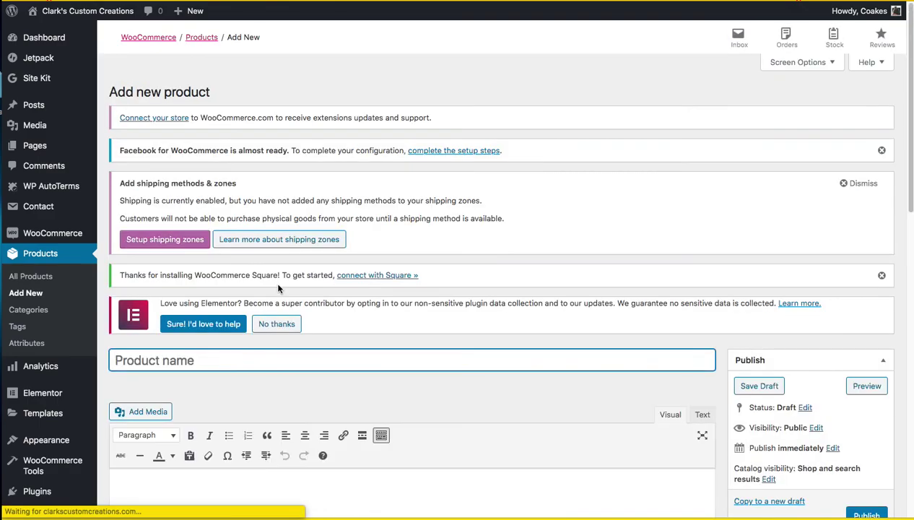
scroll(271, 278, "down", 3)
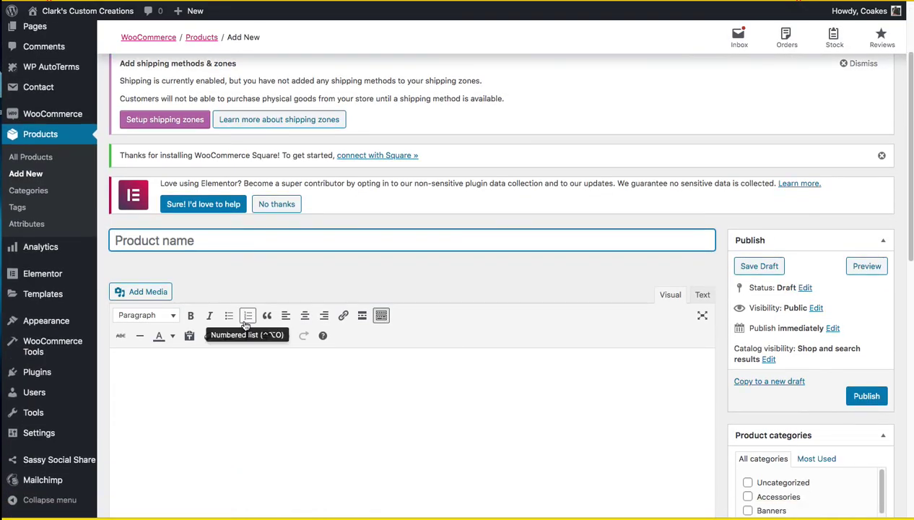
Step: Set the white "It's just a bunch of Hocus Pocus" shirt photo from the media library as the product image
left_click(164, 372)
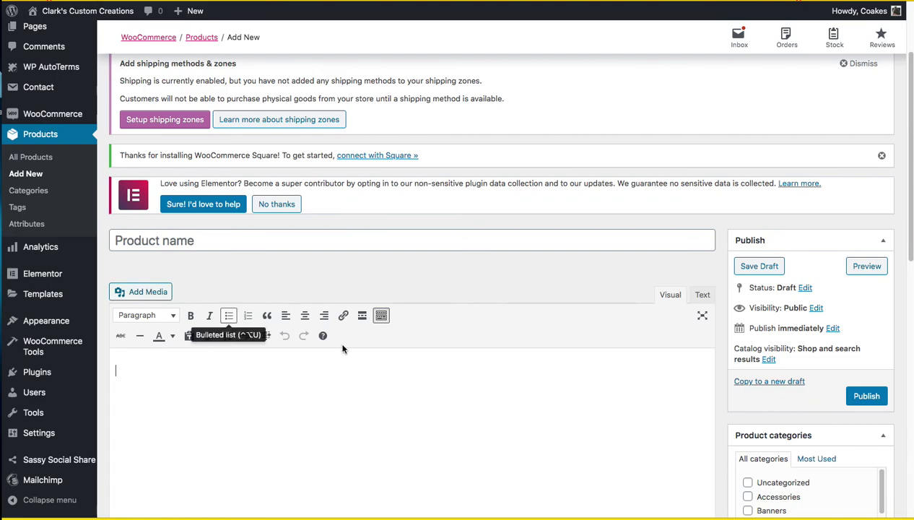
scroll(633, 392, "down", 5)
scroll(618, 381, "up", 5)
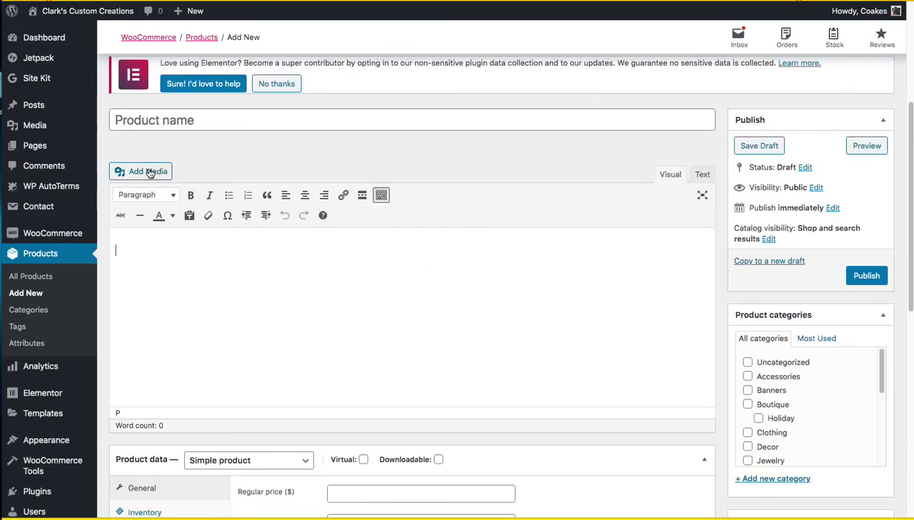
scroll(184, 306, "down", 8)
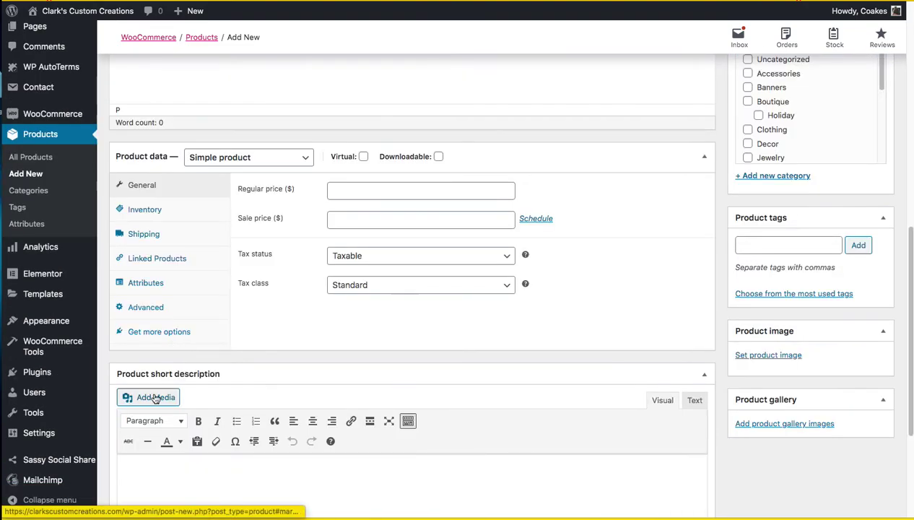
scroll(161, 393, "down", 3)
scroll(711, 236, "up", 1)
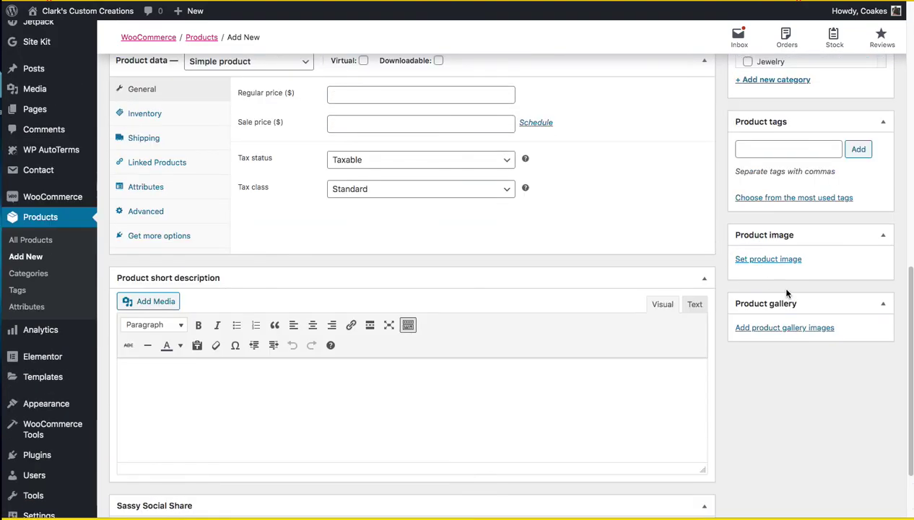
left_click(759, 258)
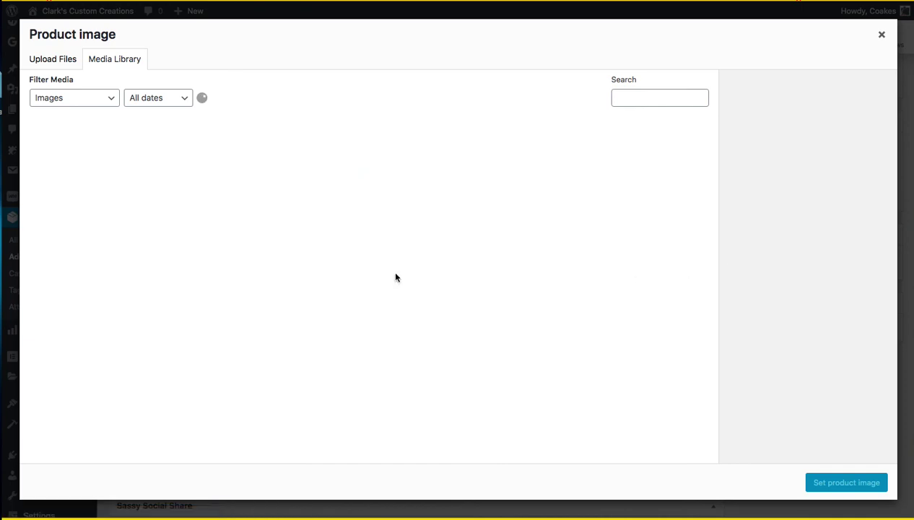
scroll(301, 291, "down", 3)
scroll(300, 291, "down", 2)
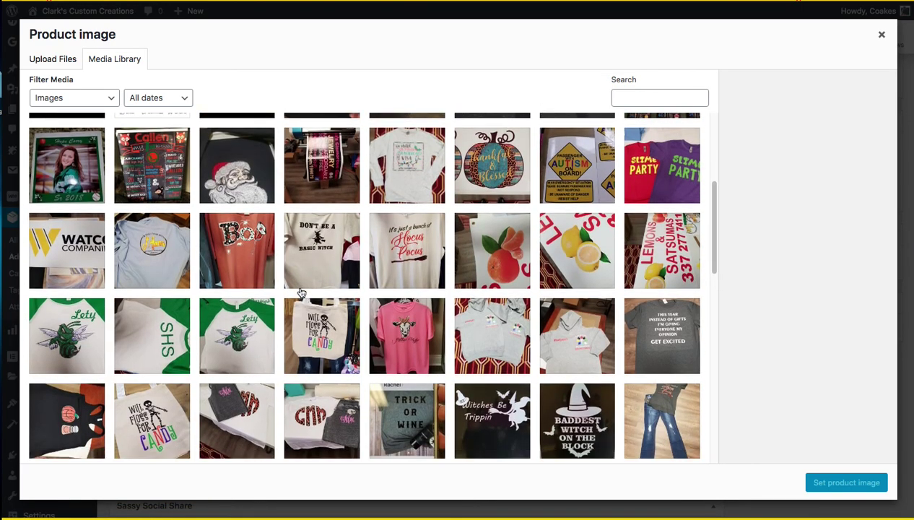
left_click(411, 251)
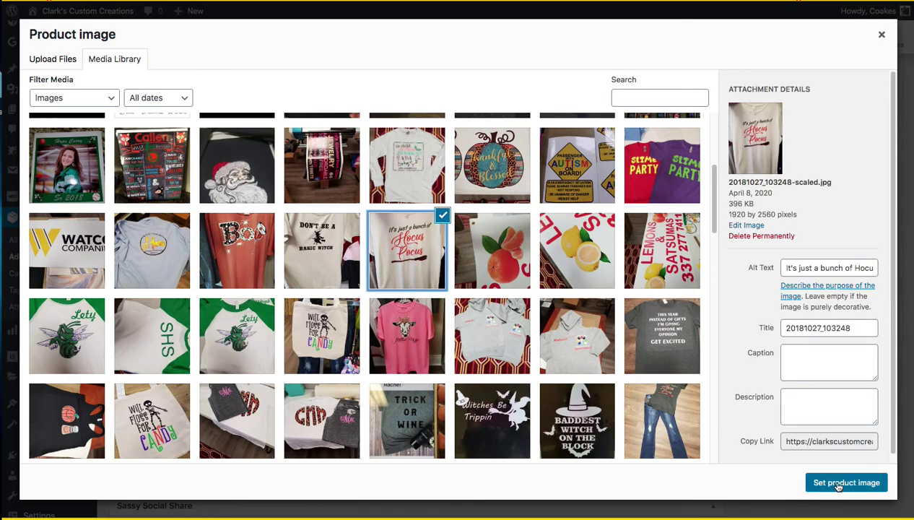
left_click(837, 483)
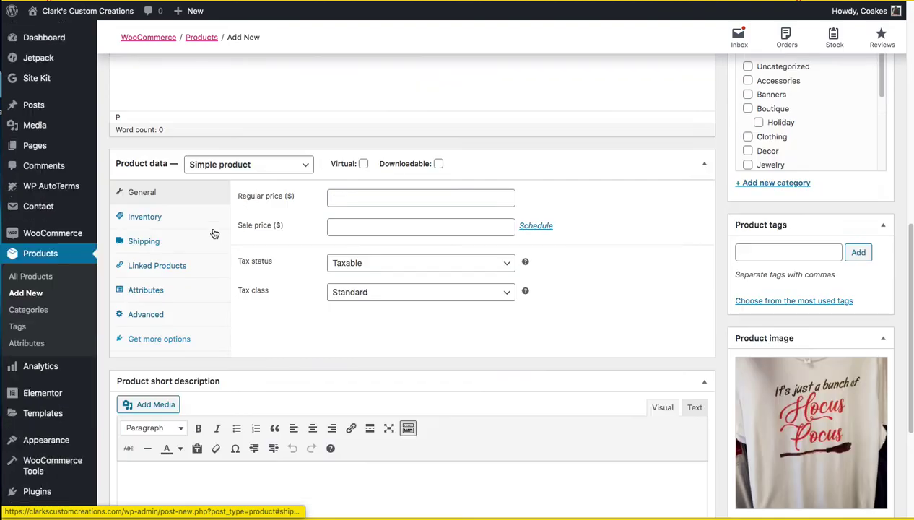
Step: Name the new product "Hocus Pocus T-Shirt"
scroll(214, 233, "up", 3)
scroll(214, 230, "down", 3)
scroll(215, 230, "up", 4)
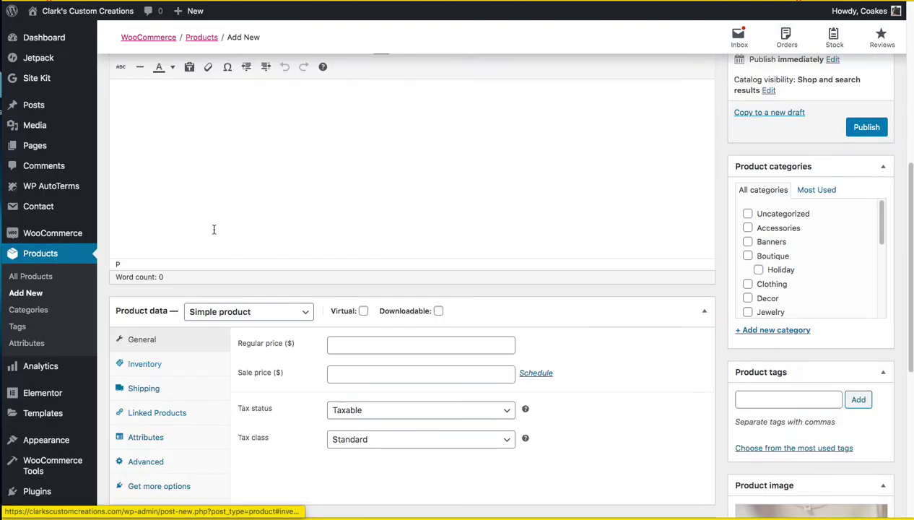
scroll(213, 231, "up", 5)
left_click(178, 148)
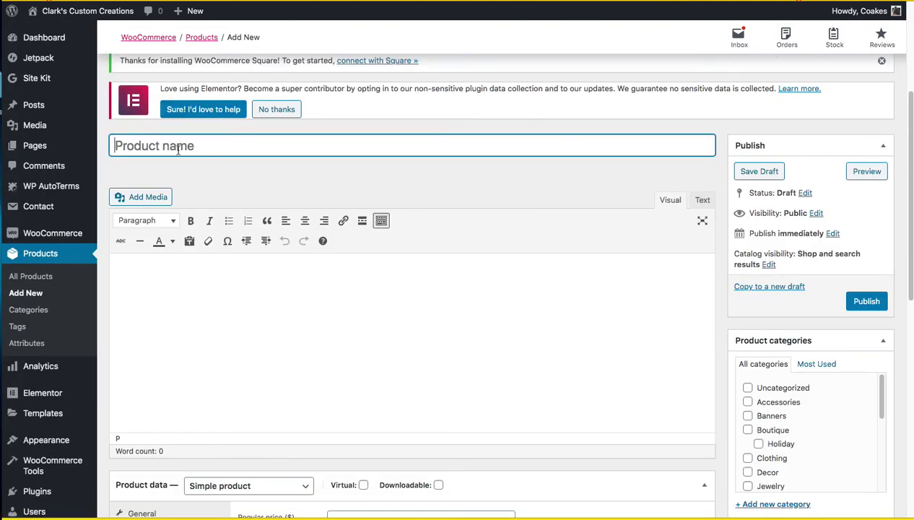
type("Hocus Pocus T-Shirt")
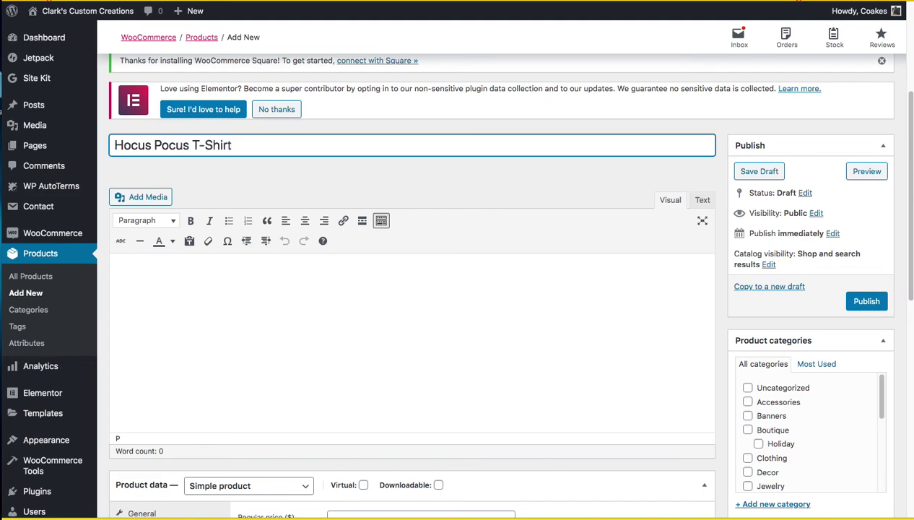
Step: Insert the white "It's just a bunch of Hocus Pocus" shirt photo from the media library into the main product description
left_click(164, 275)
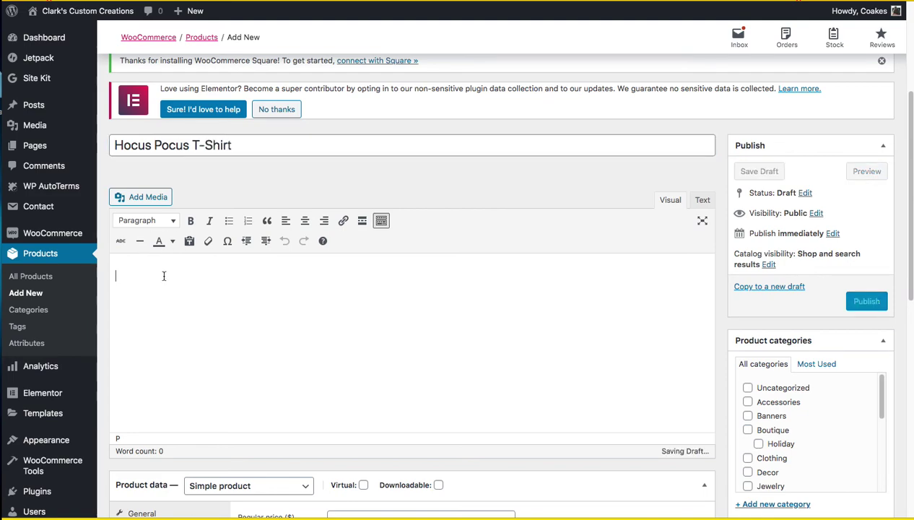
left_click(138, 196)
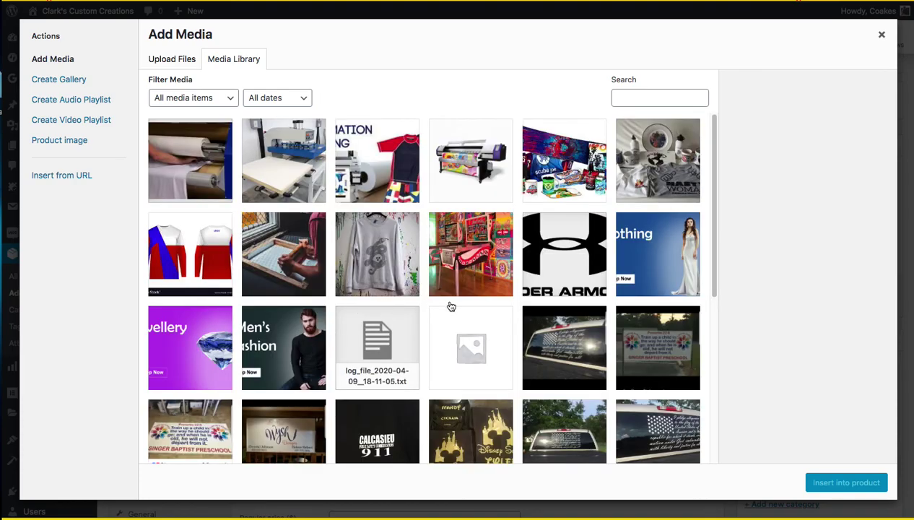
scroll(436, 292, "down", 6)
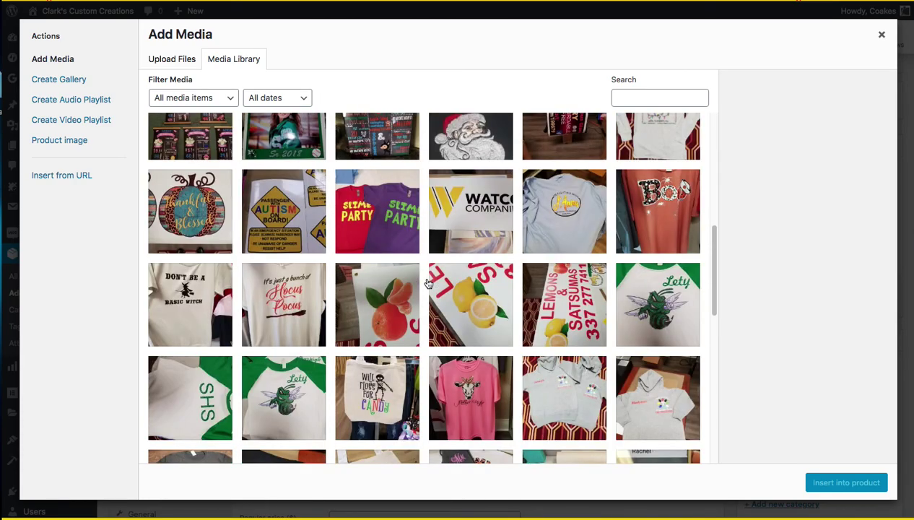
scroll(428, 284, "down", 5)
scroll(428, 284, "down", 5)
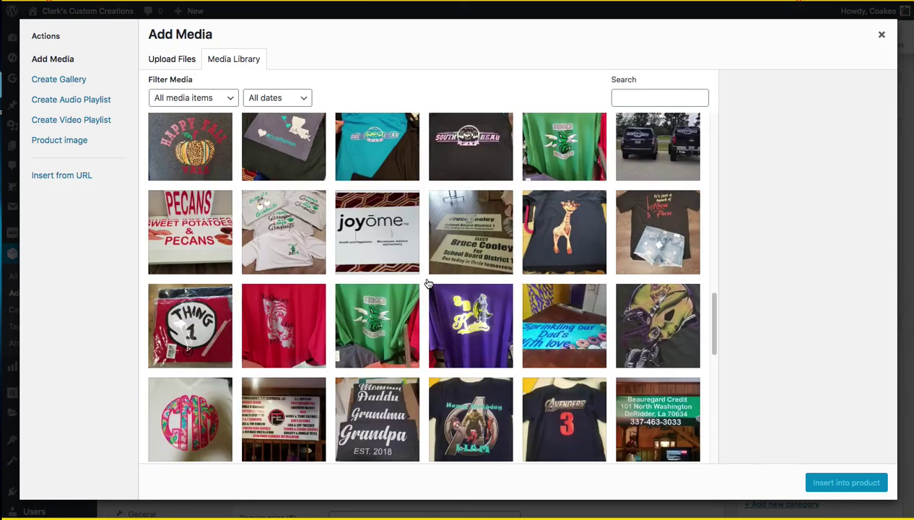
scroll(428, 284, "down", 5)
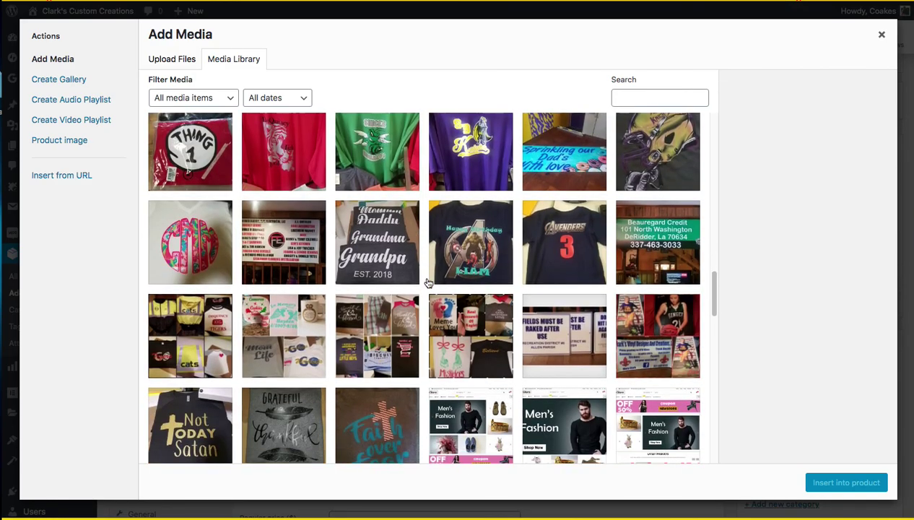
scroll(428, 282, "down", 1)
scroll(428, 282, "down", 6)
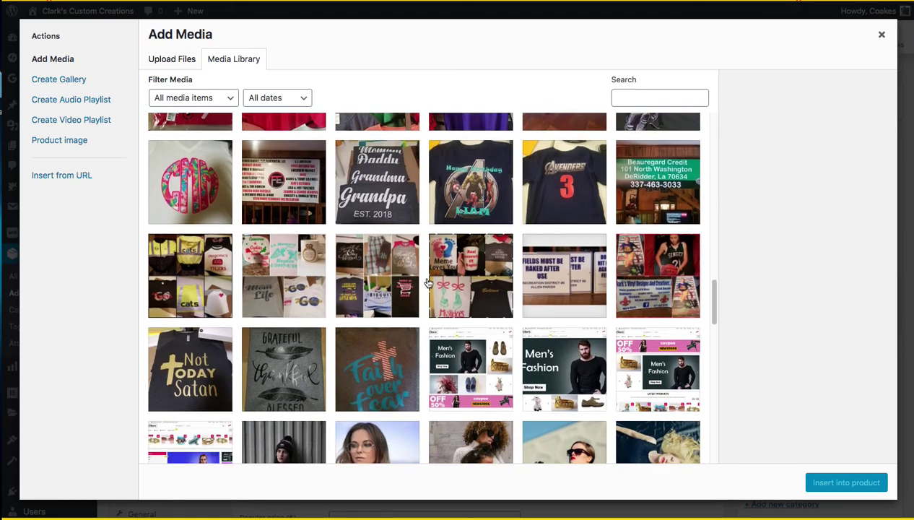
scroll(428, 283, "up", 3)
scroll(428, 282, "up", 12)
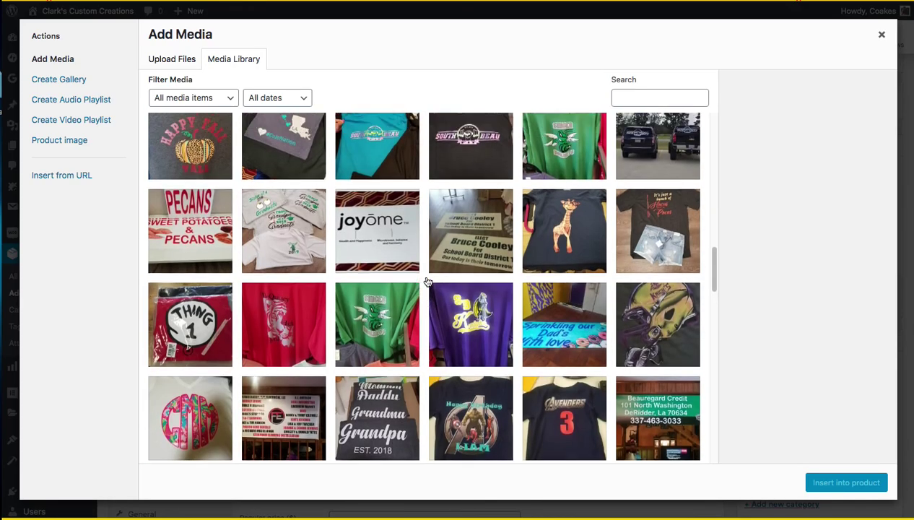
scroll(428, 282, "up", 4)
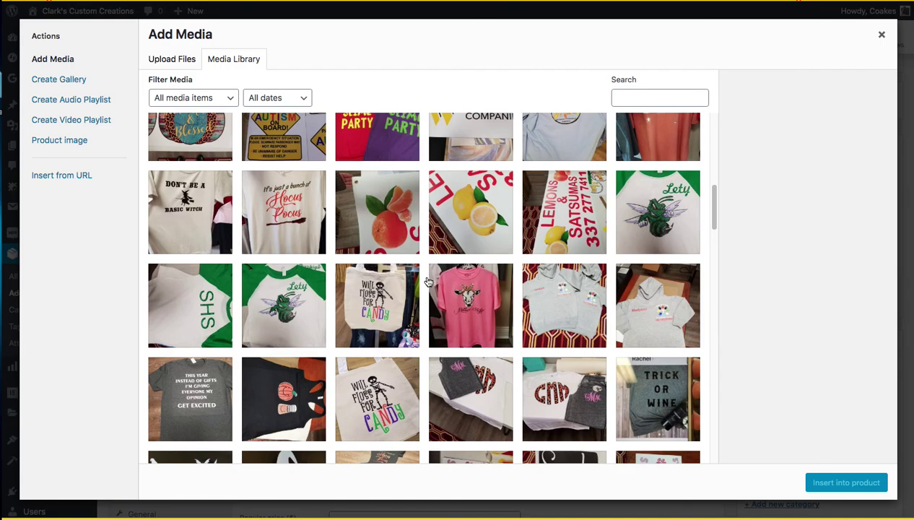
left_click(285, 214)
left_click(845, 482)
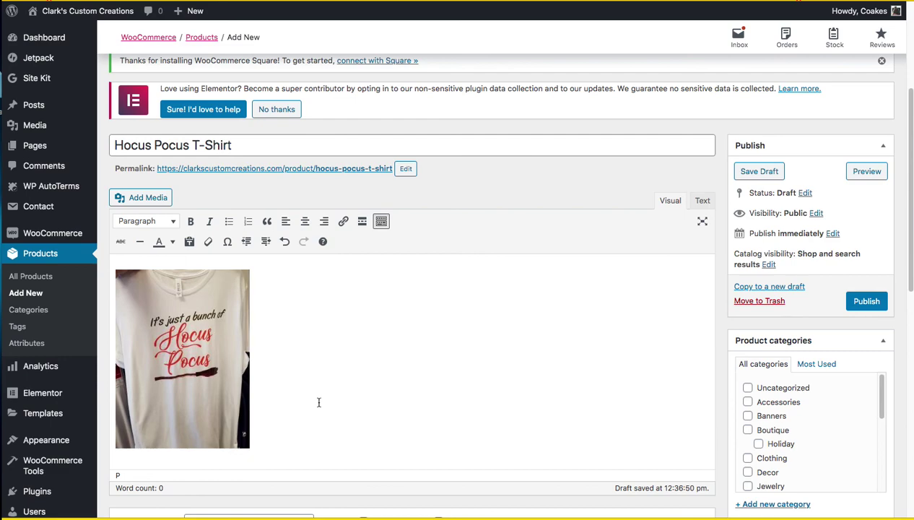
Step: Write after the image in the main description: "This is a product desciption. This is to be a long description of the item"
type("This is a product desciption")
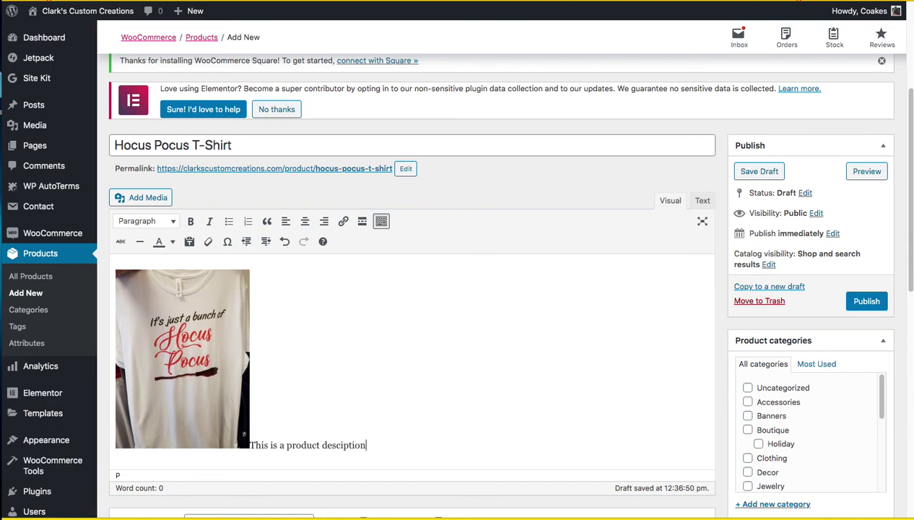
type(". This is to be a long de3")
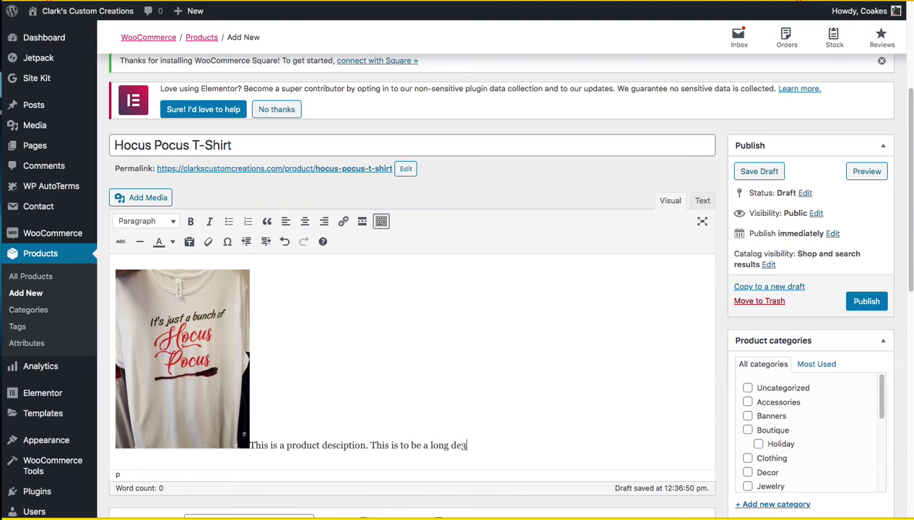
key("BackSpace")
type("scription of the item")
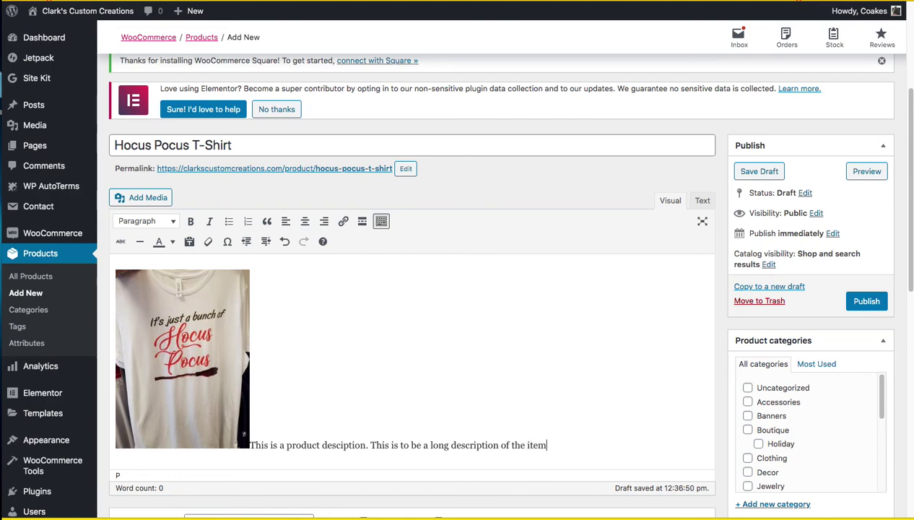
Step: Continue the description with "shown. Make it as detailed as you can using many descriptors like size, colors and whatever else you think applies."
type(" shown. Make it as detailed as yo")
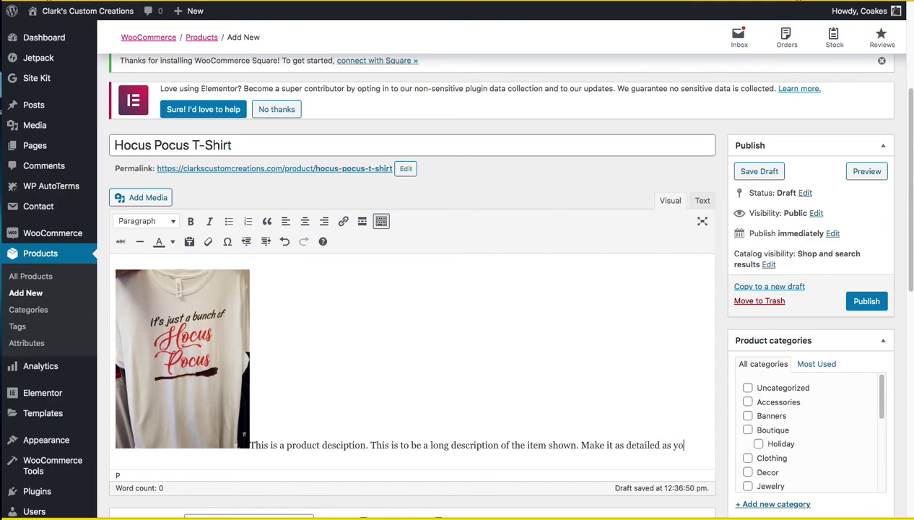
type("u can using ")
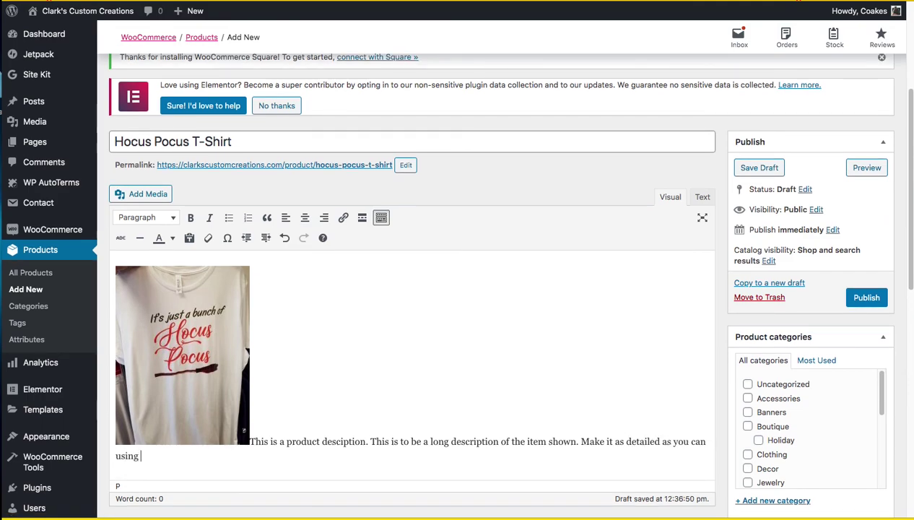
type("many descri")
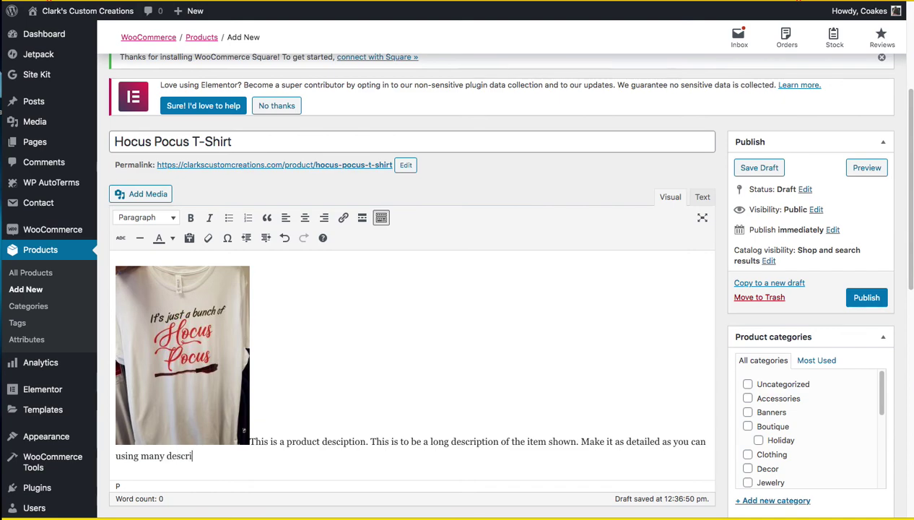
type("ptors like size, co")
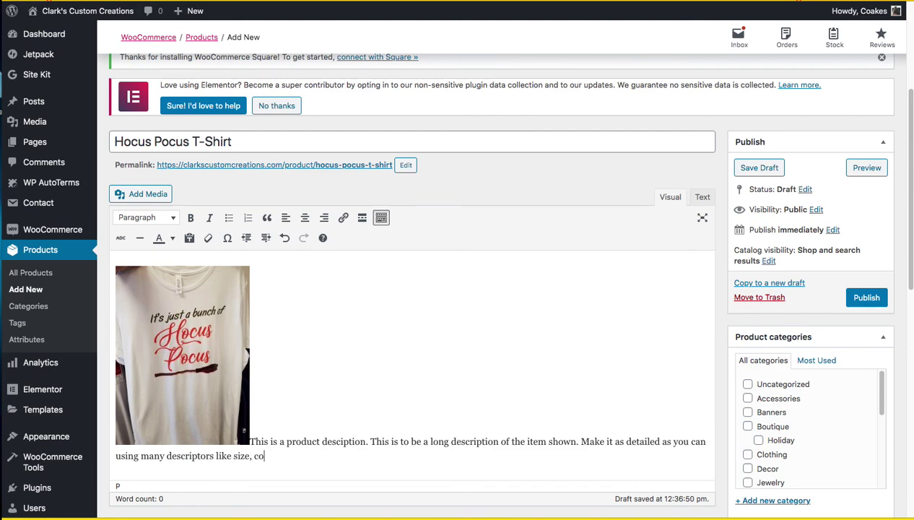
type("lors and")
type("whatever else ")
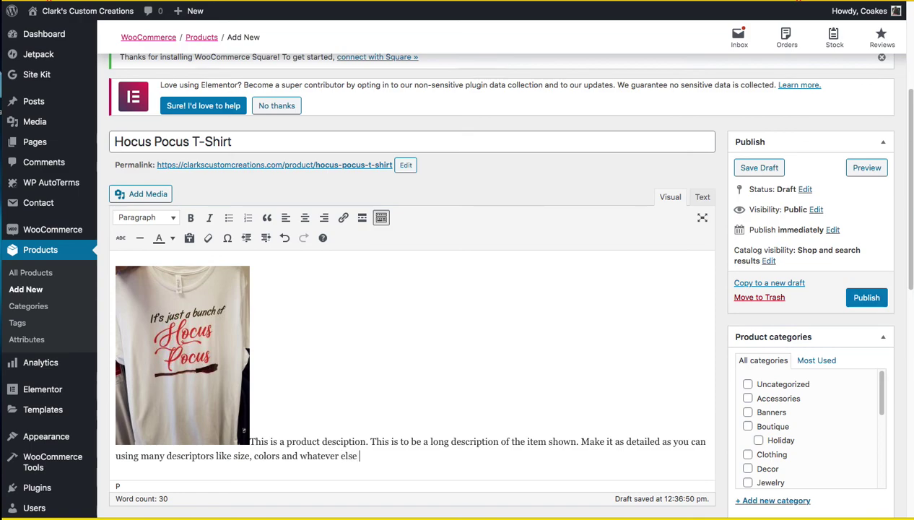
type("you think applies.")
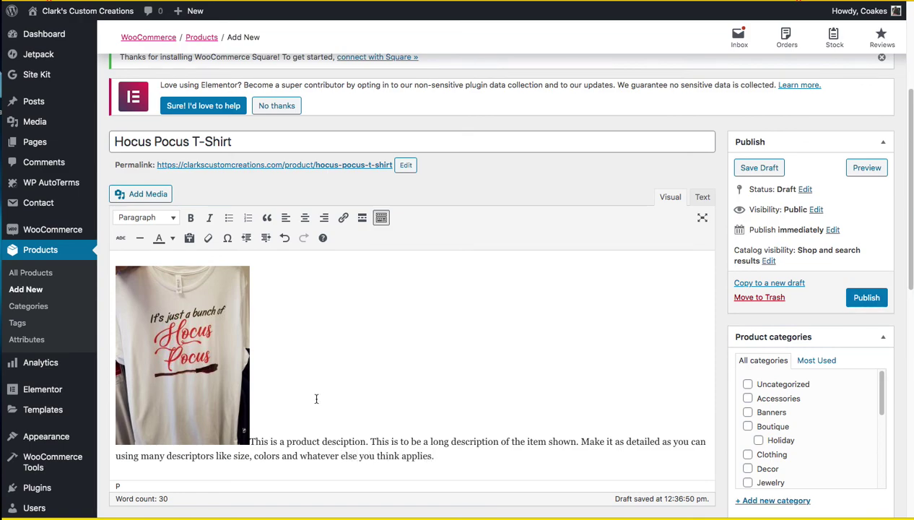
Step: Insert the same white Hocus Pocus shirt photo from the media library into the product short description
scroll(315, 398, "down", 3)
scroll(289, 399, "down", 5)
scroll(274, 290, "down", 4)
left_click(157, 332)
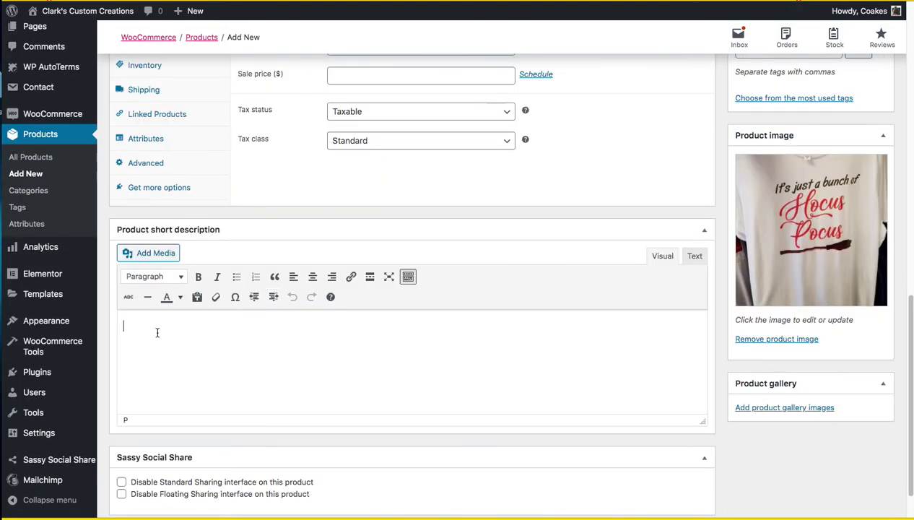
left_click(147, 254)
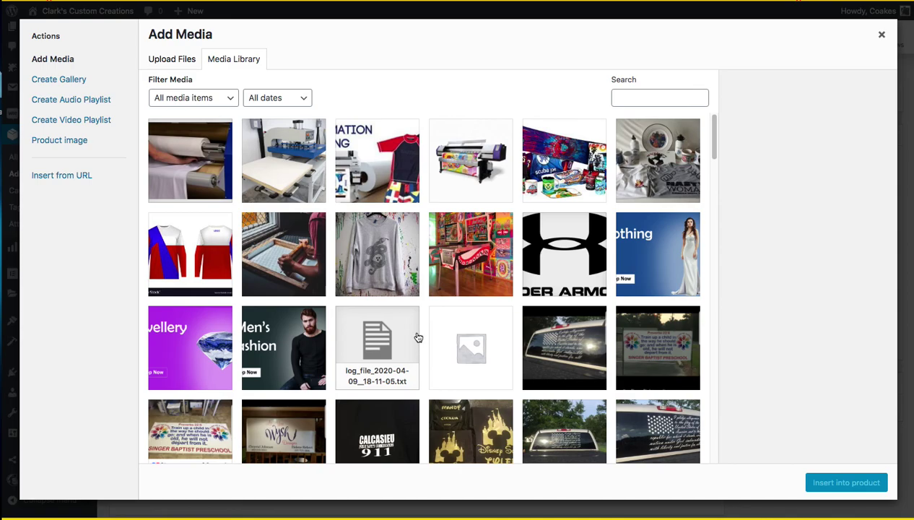
scroll(419, 340, "down", 5)
scroll(397, 332, "down", 3)
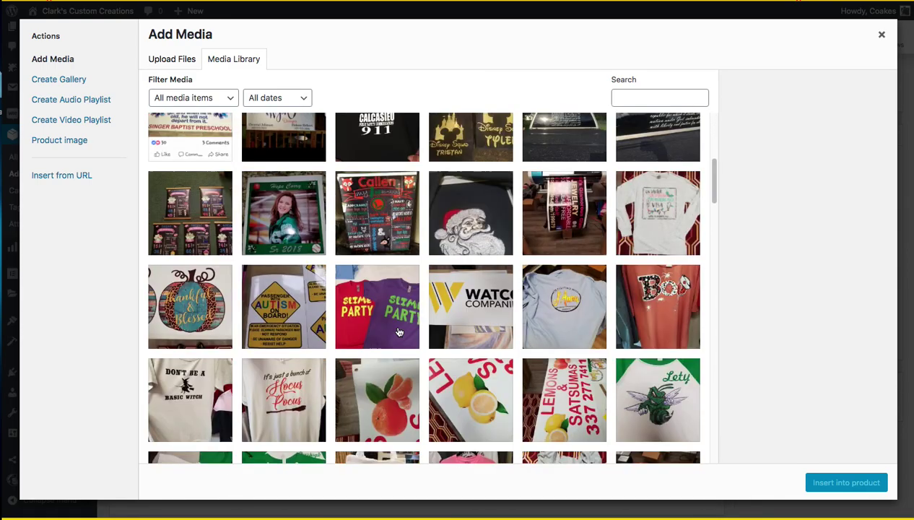
scroll(333, 323, "down", 2)
left_click(273, 287)
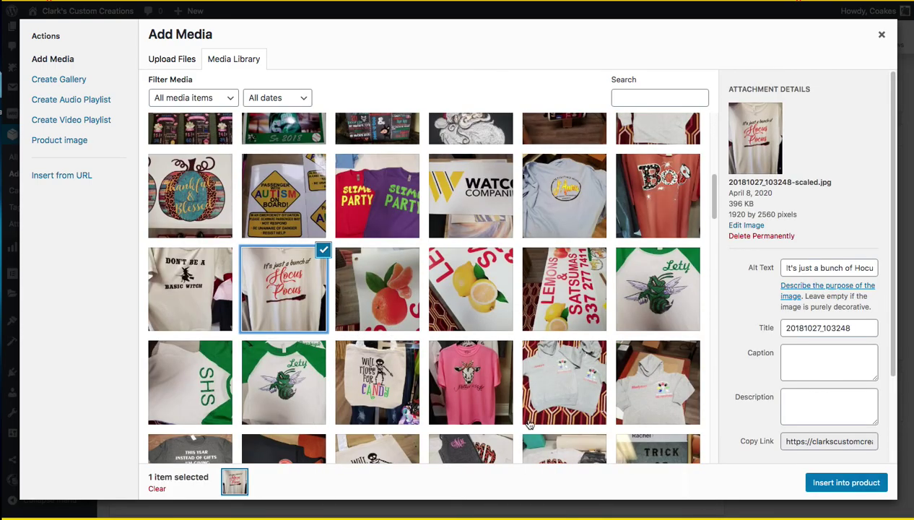
left_click(840, 483)
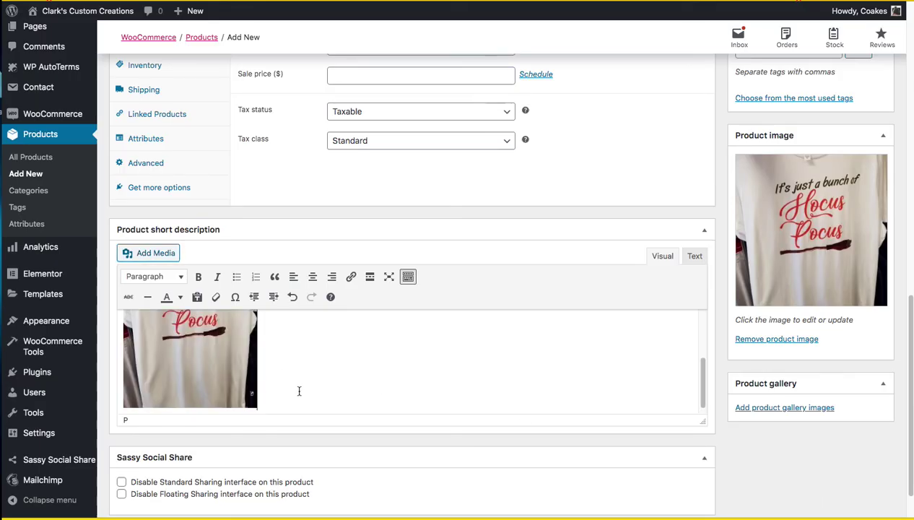
Step: Write after the image in the short description: "This is where a short desription of the product will be added. Be clear and concise."
type("This is where a short desripti")
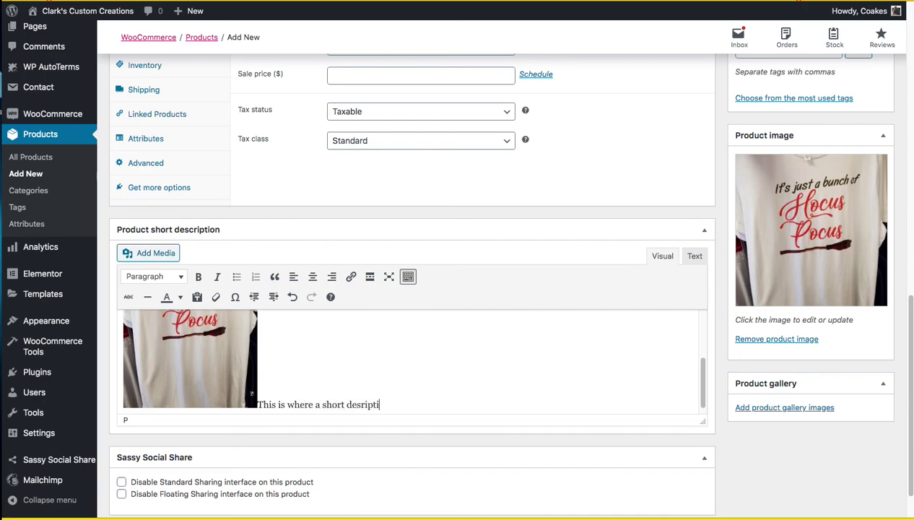
type("on of the produc")
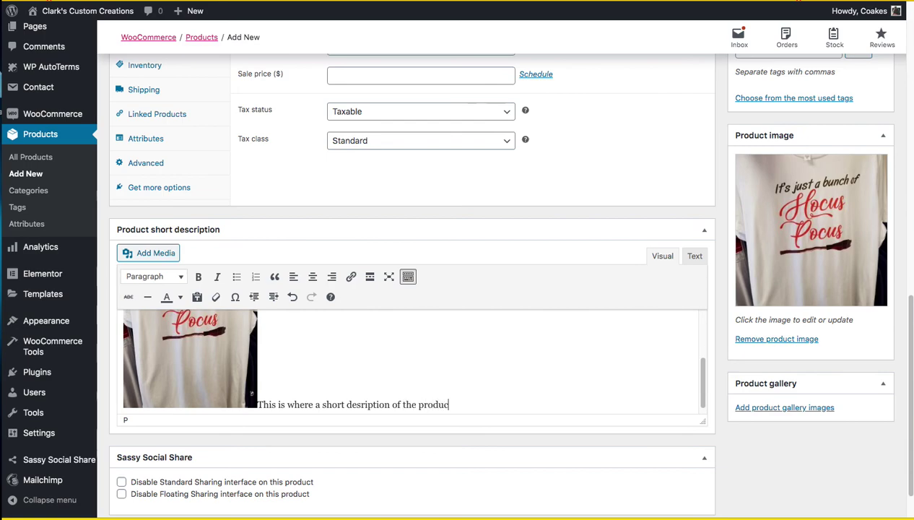
type("t will be added. Be clear a")
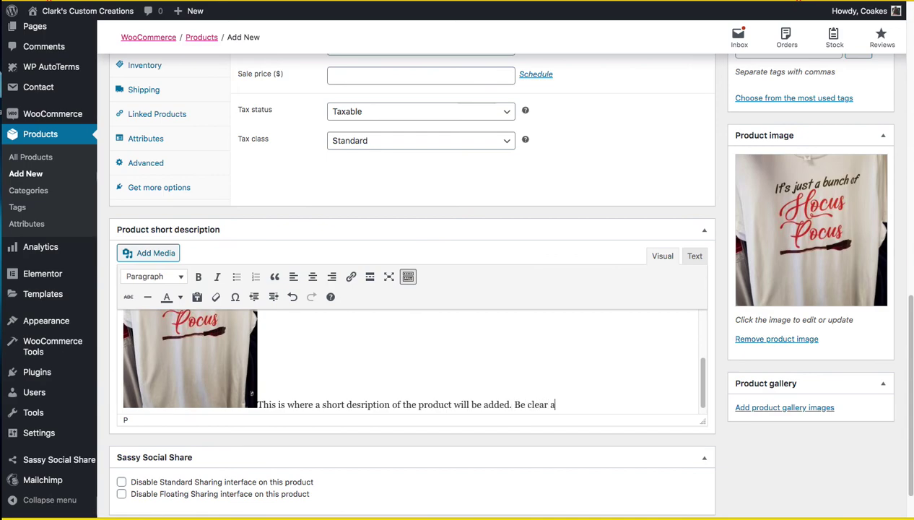
type("nd concise")
type(".")
scroll(317, 391, "down", 1)
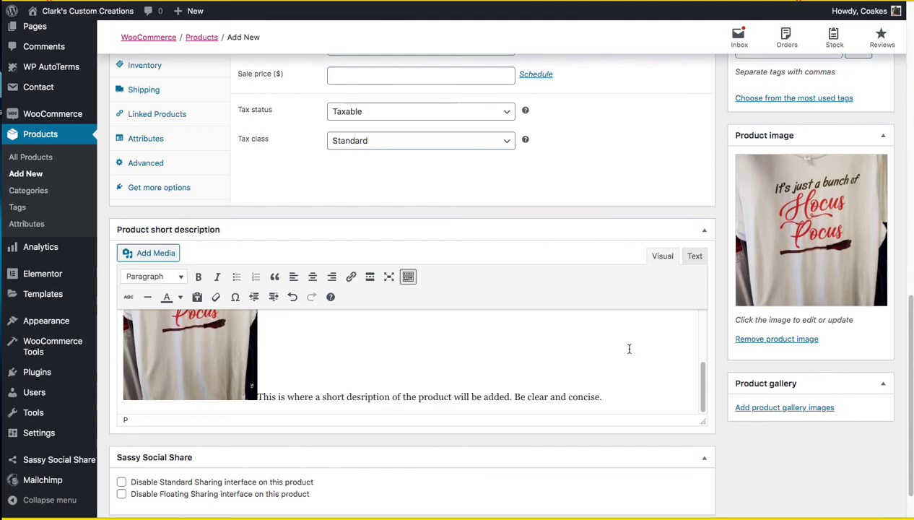
Step: Set the product's regular price to 19.99 in the general product data
scroll(629, 349, "up", 5)
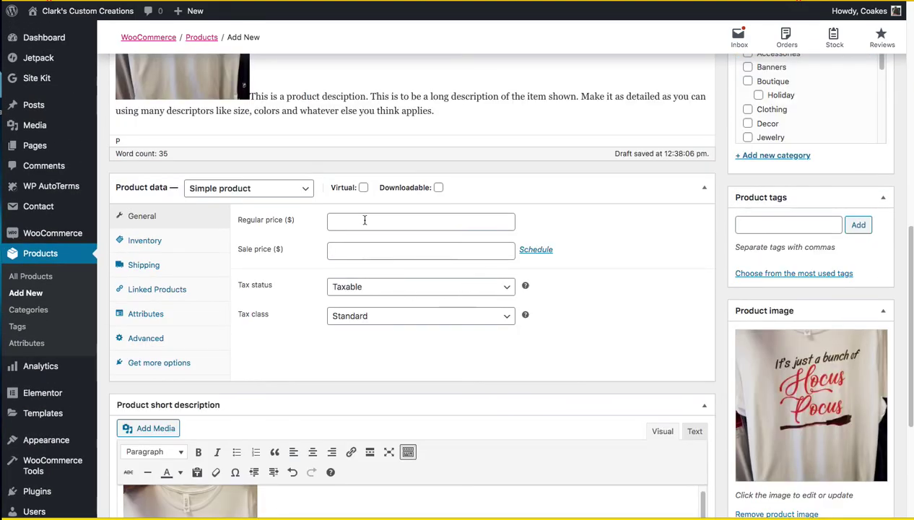
left_click(365, 221)
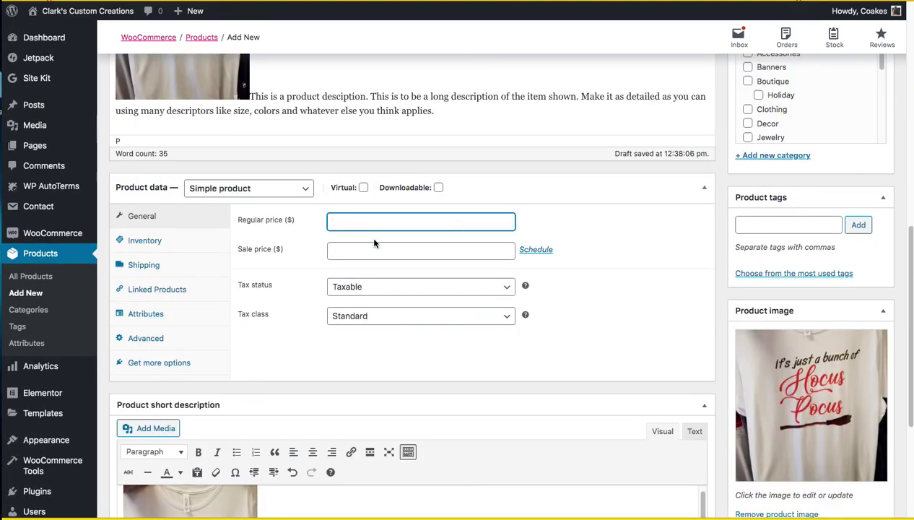
type("19/99")
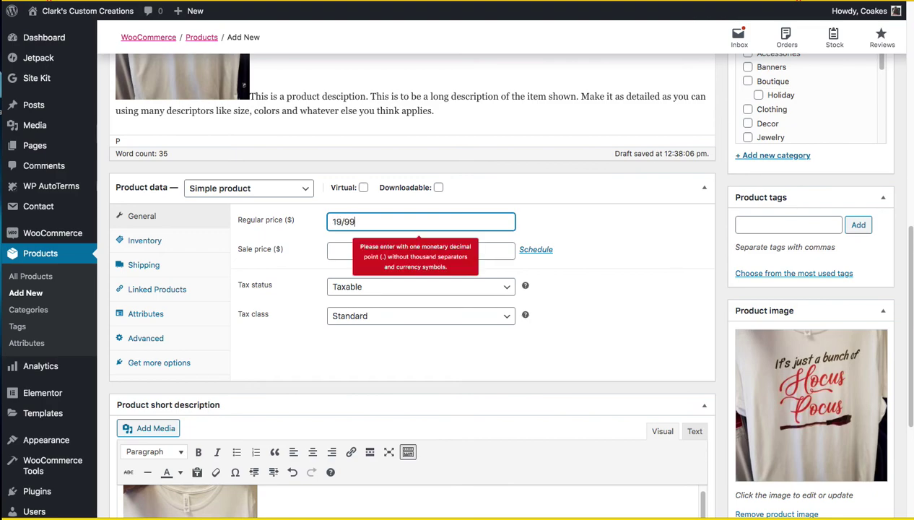
key("BackSpace")
key("BackSpace")
type(".00")
key("BackSpace")
key("BackSpace")
key("BackSpace")
type(".99")
Step: Set the product's sale price to 15.99
left_click(352, 252)
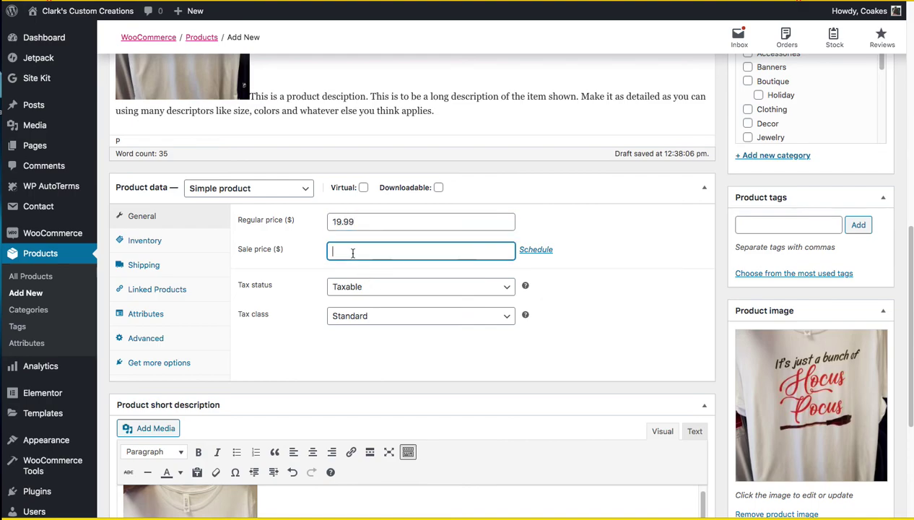
type("15.99")
left_click(310, 303)
Step: Review the available tax status and tax class options for the product
left_click(368, 285)
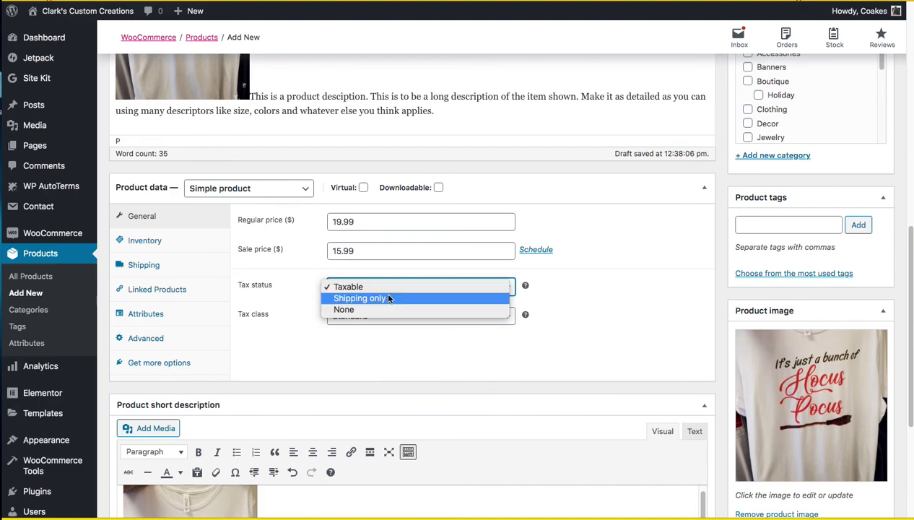
left_click(387, 289)
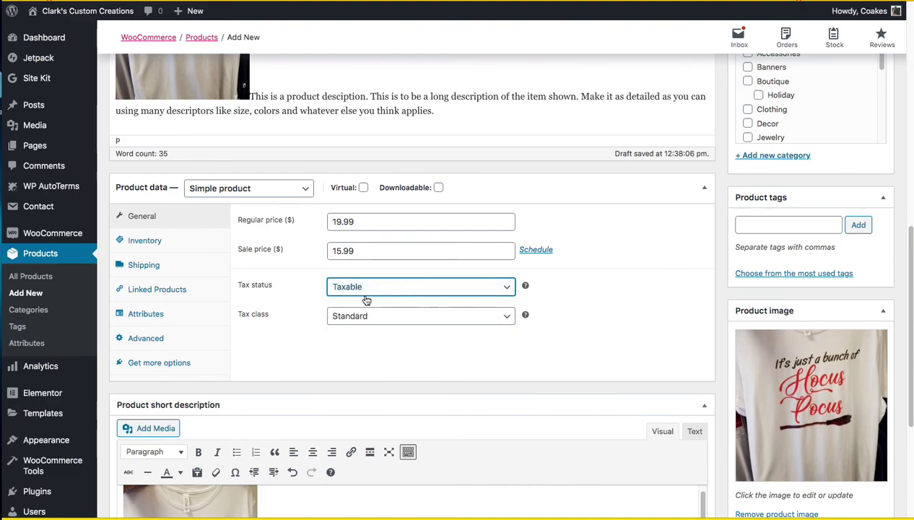
key("Tab")
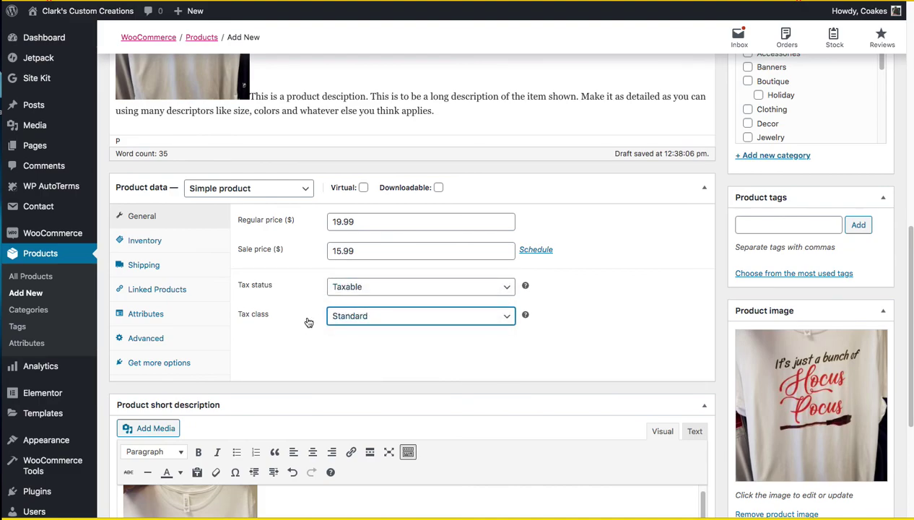
left_click(410, 325)
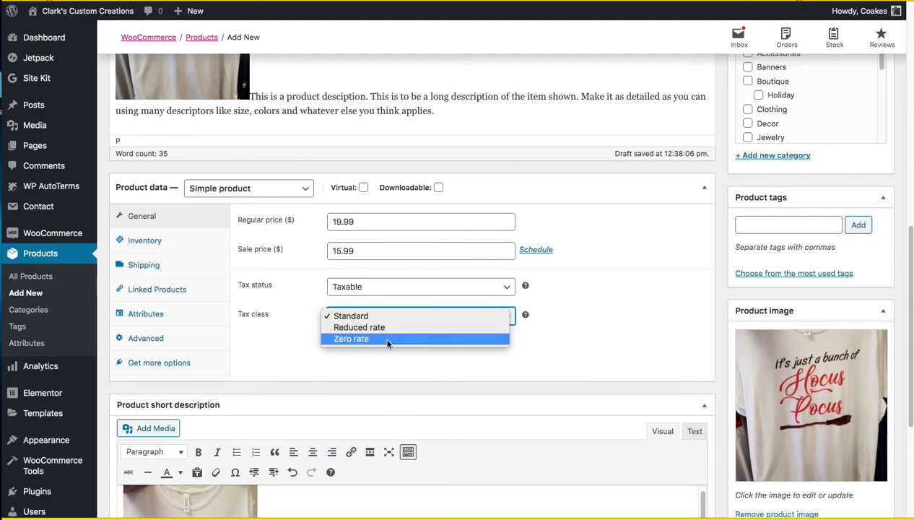
left_click(394, 316)
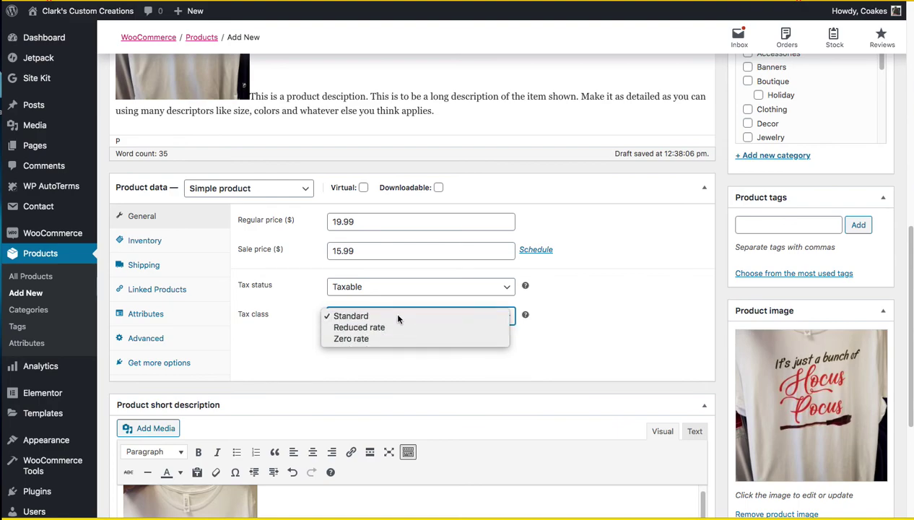
left_click(307, 329)
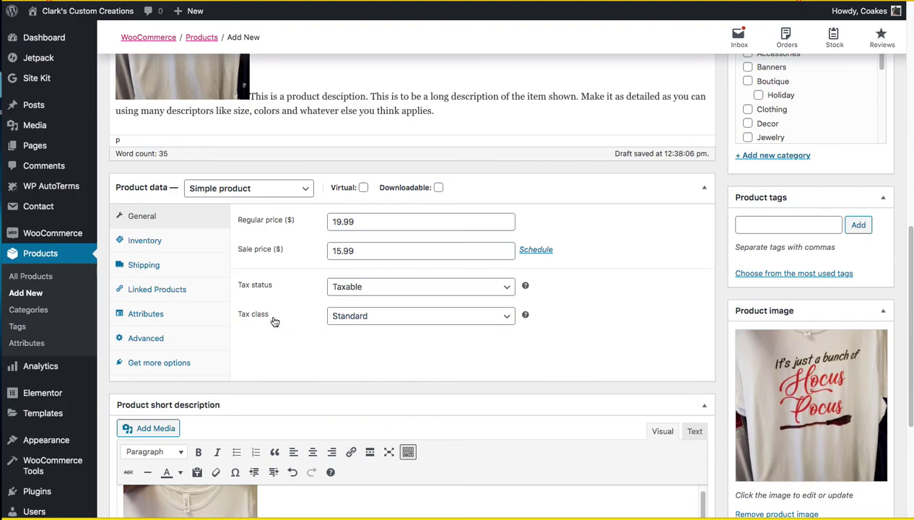
Step: Enable stock management at product level in the product's inventory settings
left_click(147, 242)
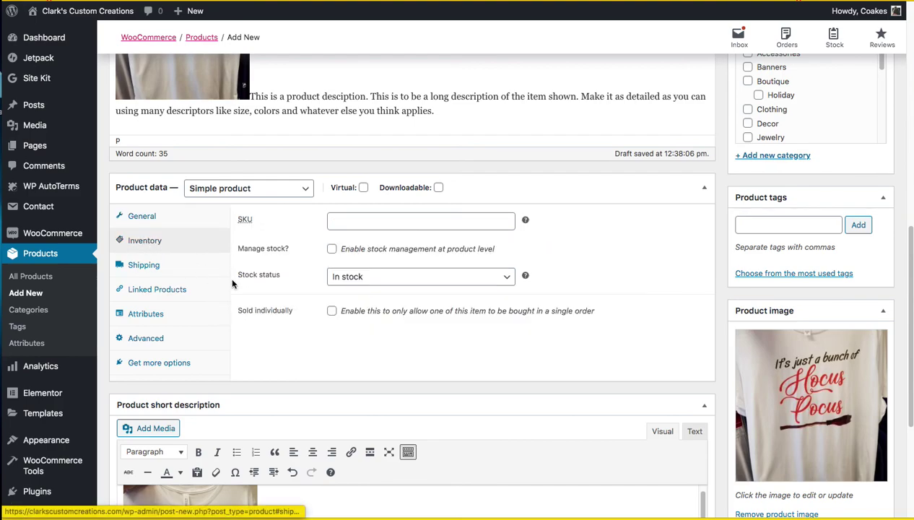
left_click(361, 220)
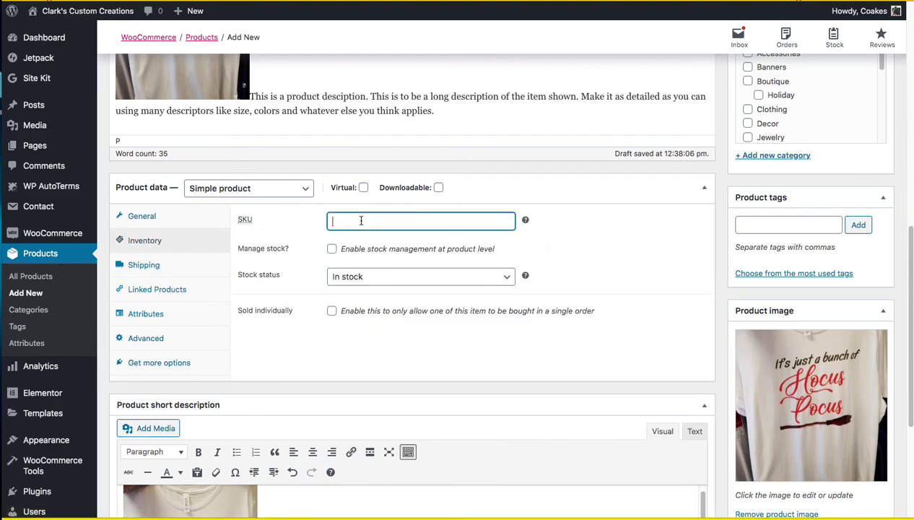
left_click(381, 280)
left_click(376, 273)
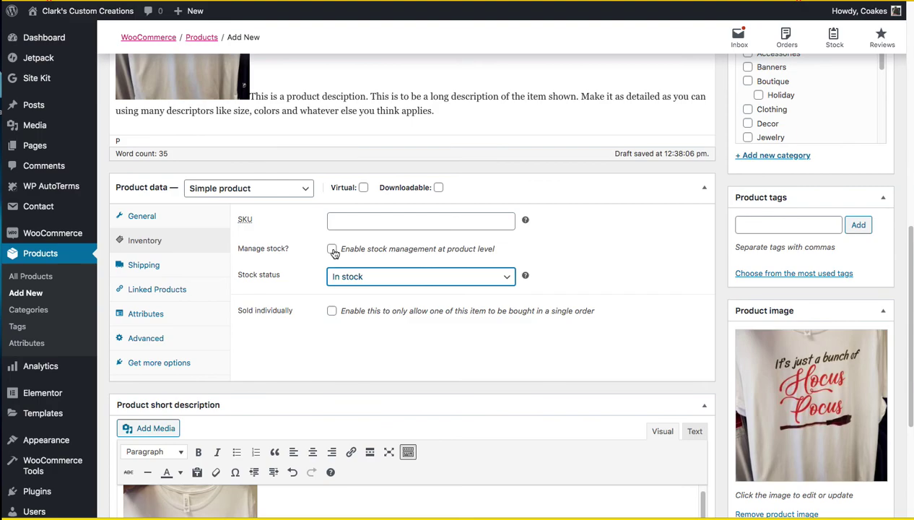
left_click(332, 249)
left_click(354, 275)
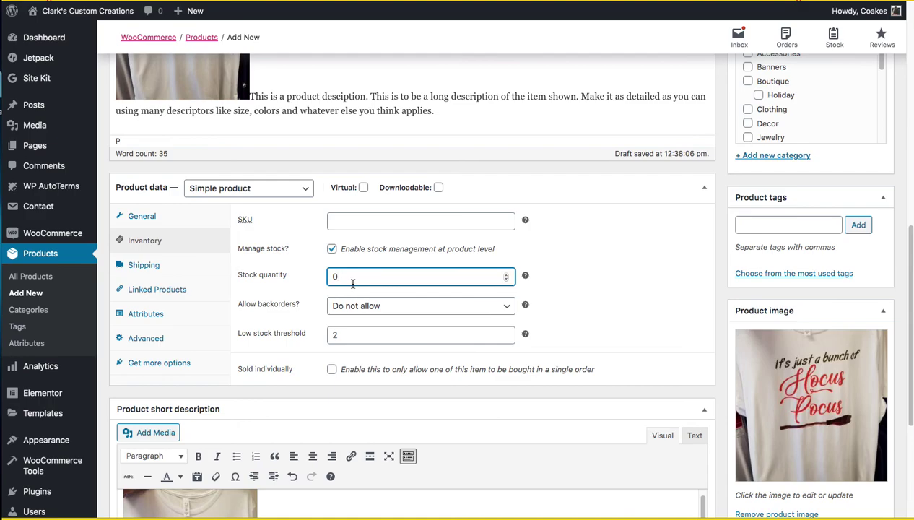
Step: Review the backorder options for the product and set backorders to Allow
left_click(389, 307)
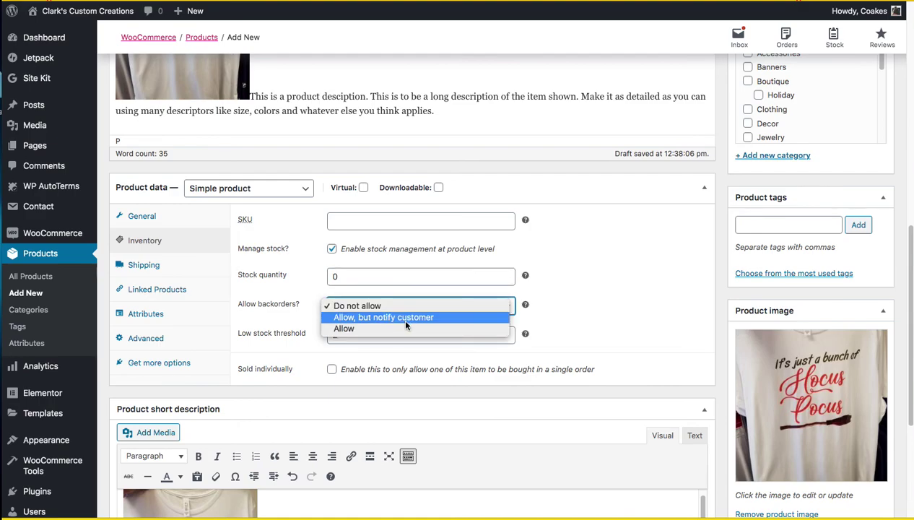
left_click(393, 309)
left_click(394, 310)
left_click(396, 305)
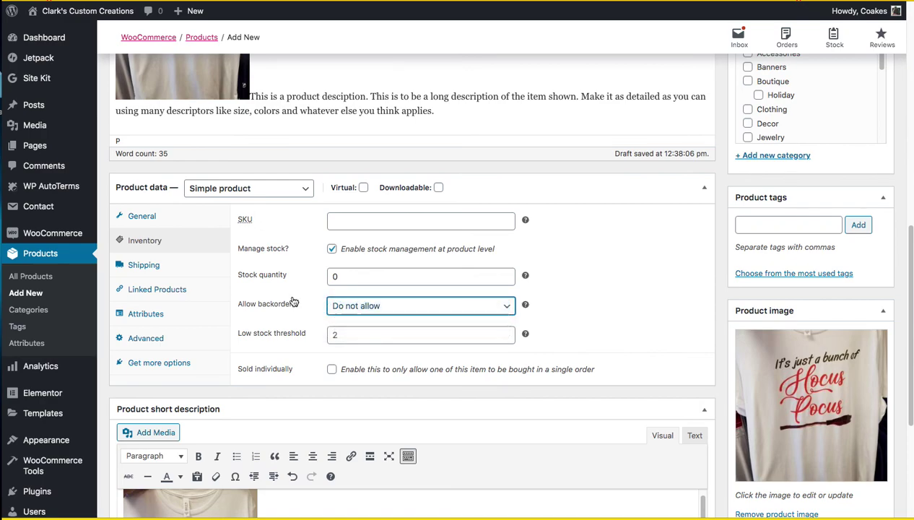
left_click(402, 308)
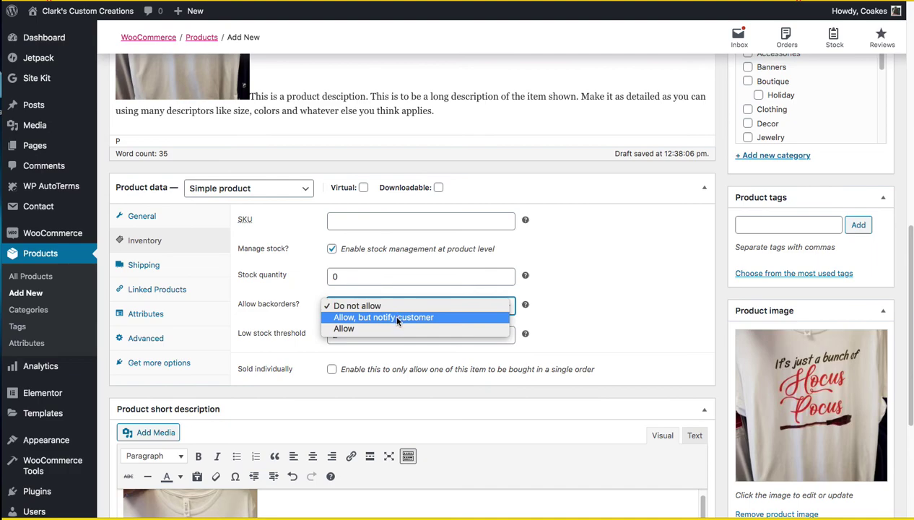
left_click(396, 318)
left_click(420, 309)
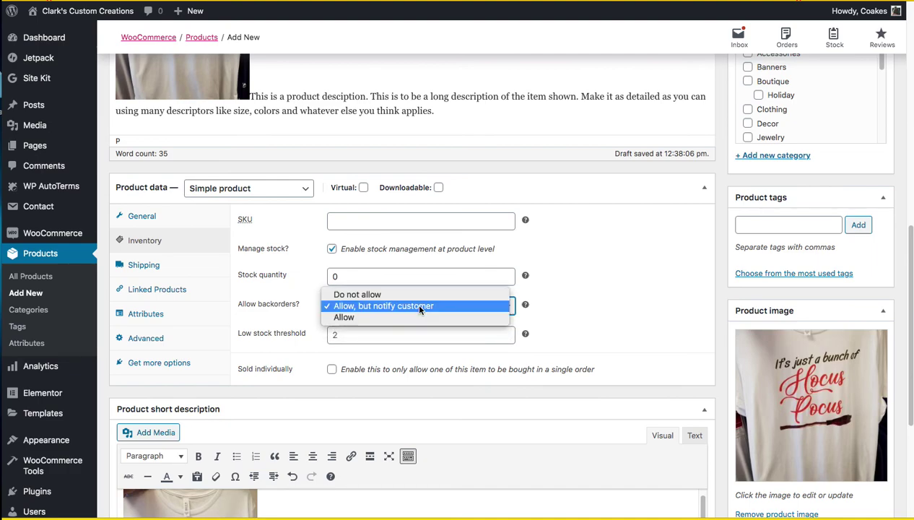
left_click(391, 316)
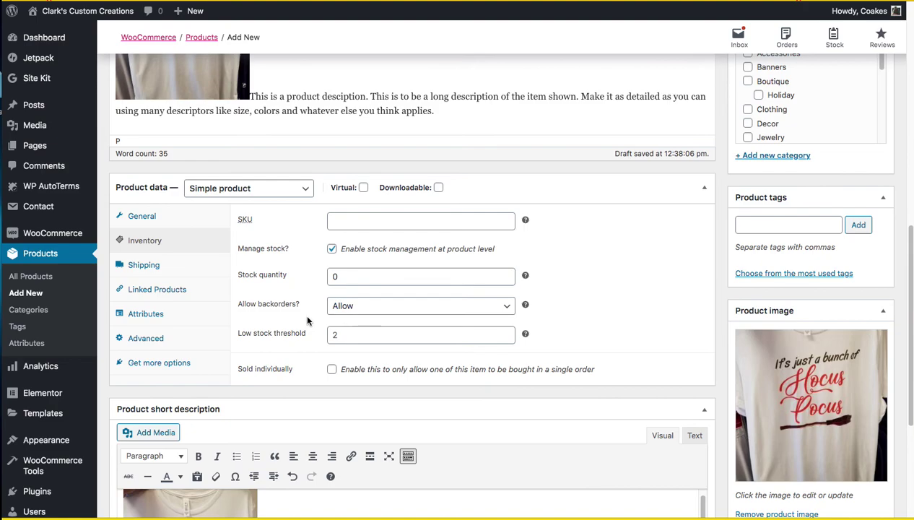
Step: Set the product's low stock threshold to 0
left_click(351, 337)
left_click(354, 275)
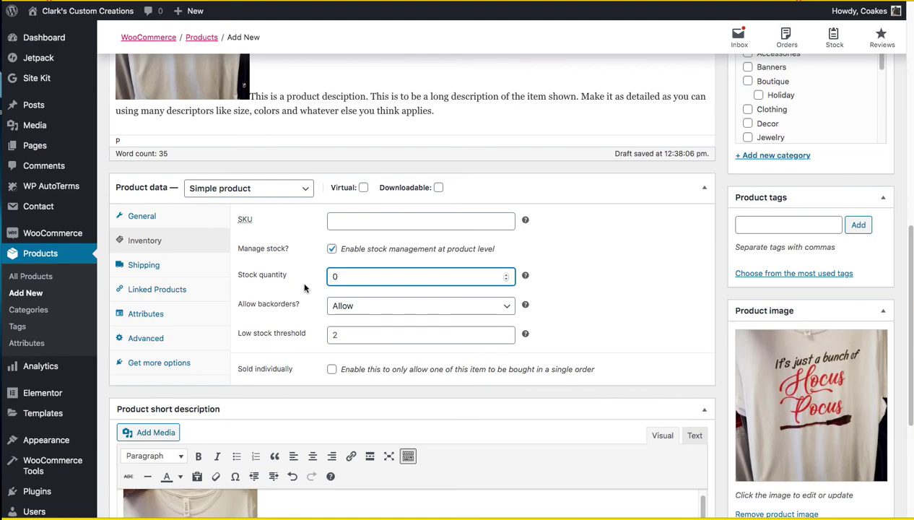
left_click(343, 334)
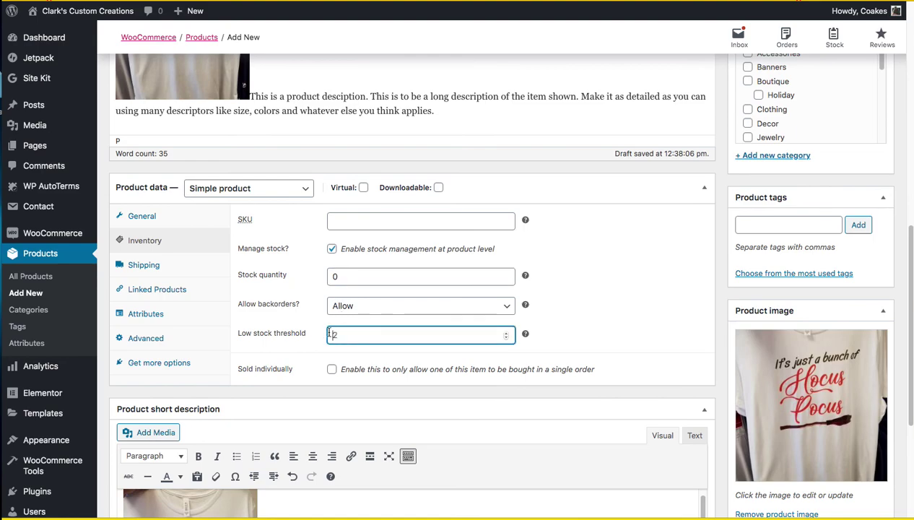
left_click(311, 320)
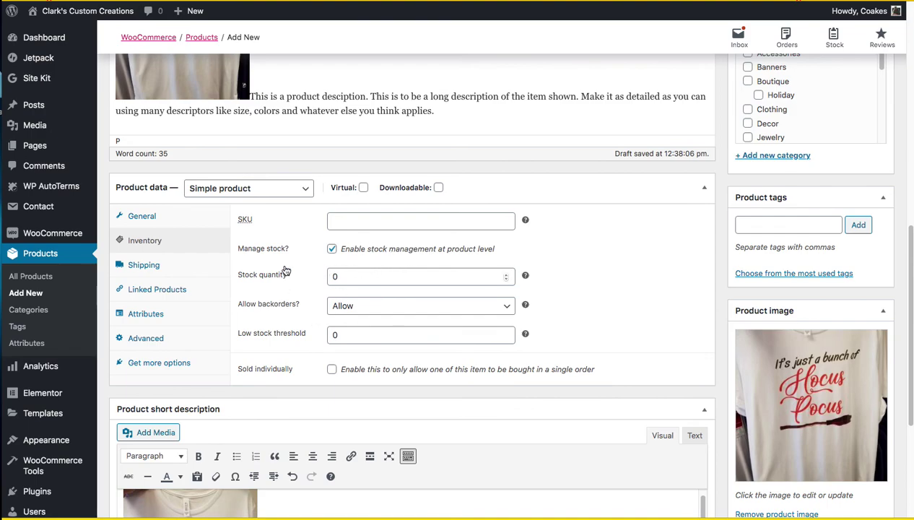
Step: Set the product's stock quantity to 1 and its low stock threshold to 1
double_click(341, 276)
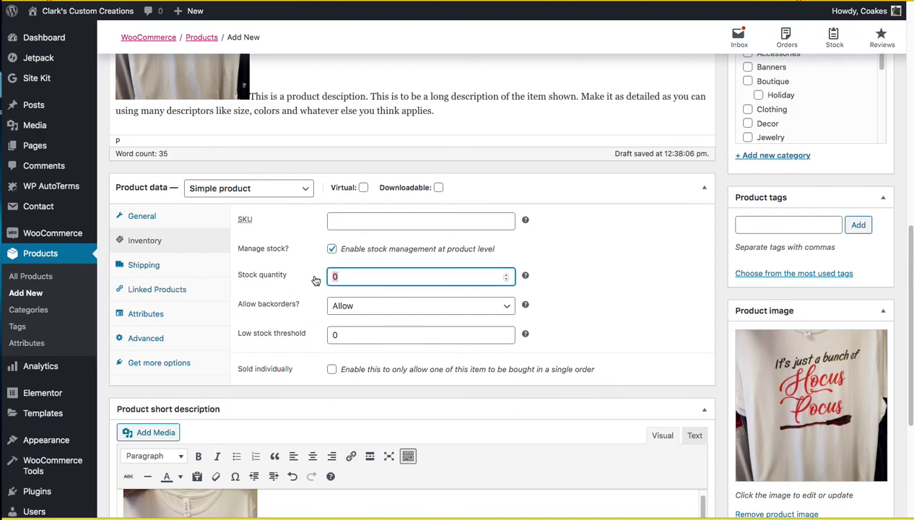
type("1")
left_click(301, 298)
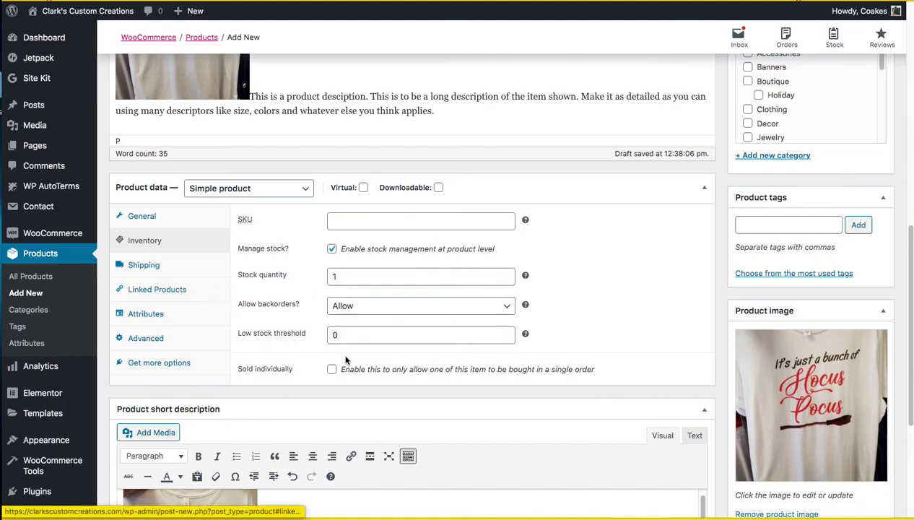
left_click_drag(343, 335, 328, 335)
left_click(300, 319)
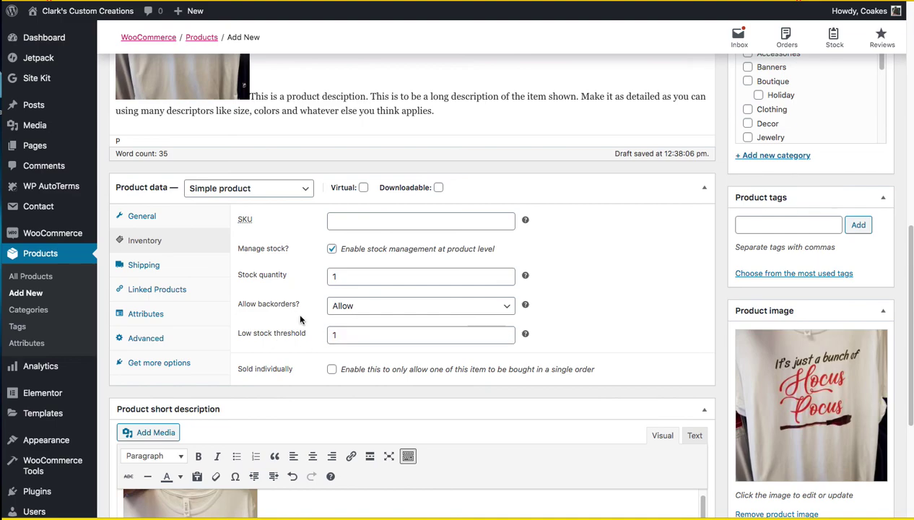
Step: Look through the product's shipping fields and its upsell and cross-sell settings
left_click(152, 265)
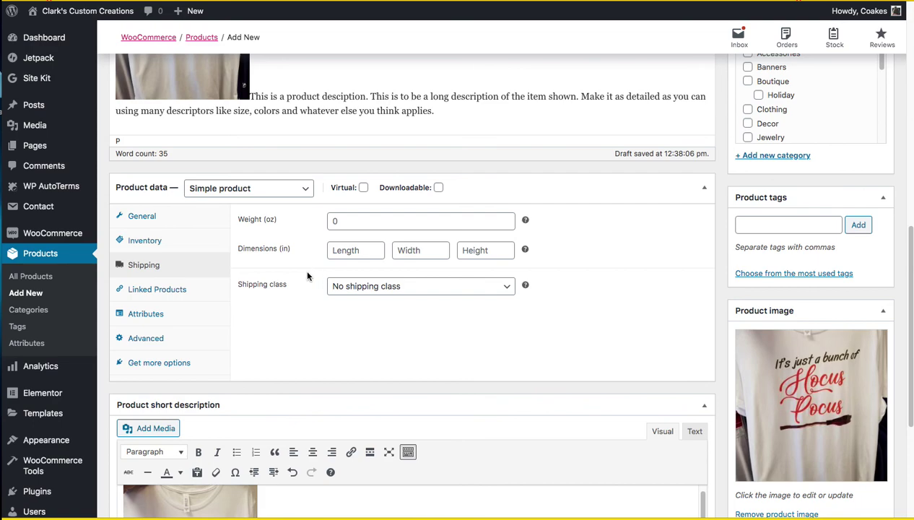
left_click(168, 291)
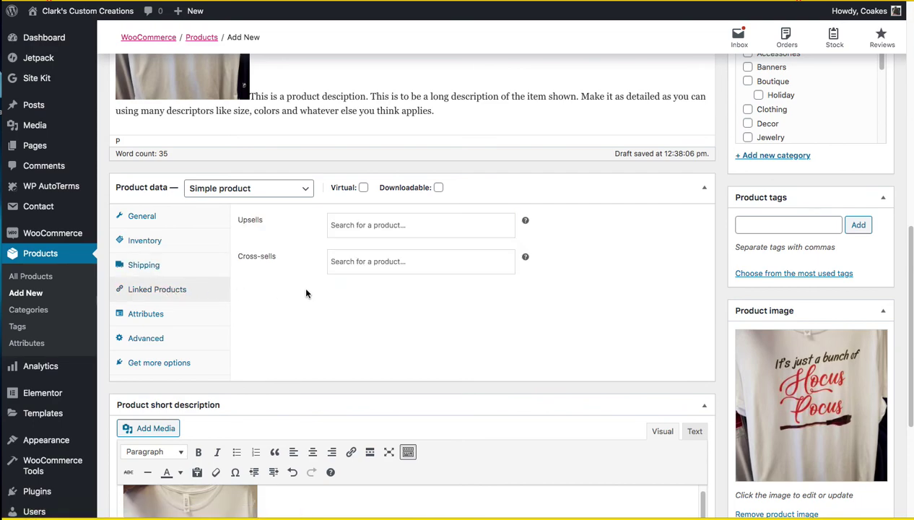
scroll(306, 293, "up", 3)
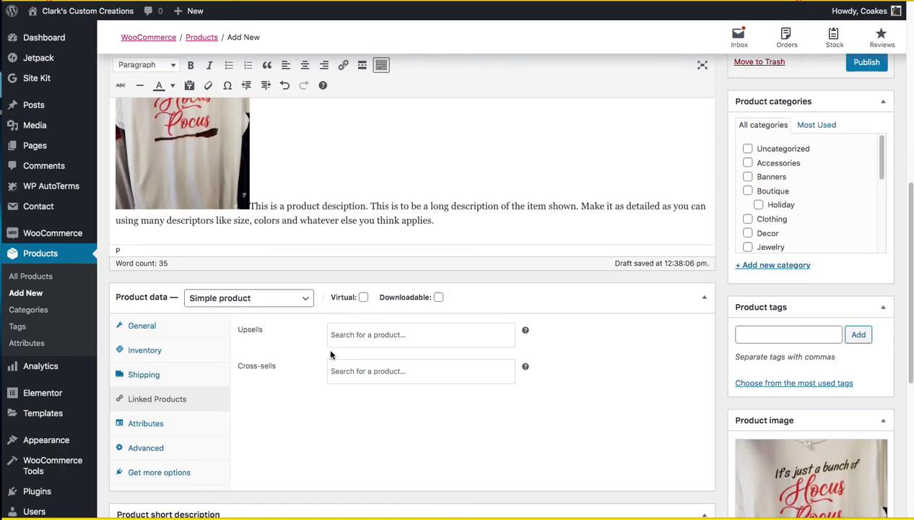
scroll(316, 348, "down", 1)
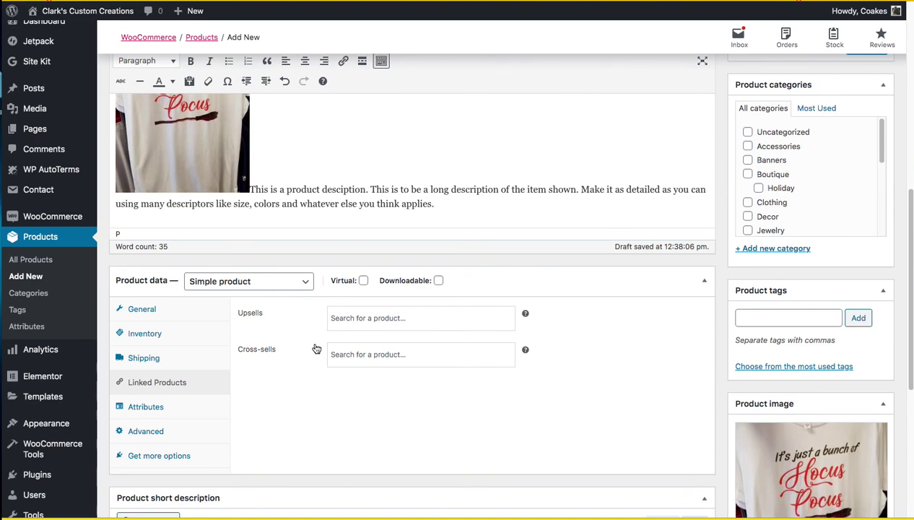
scroll(312, 350, "down", 3)
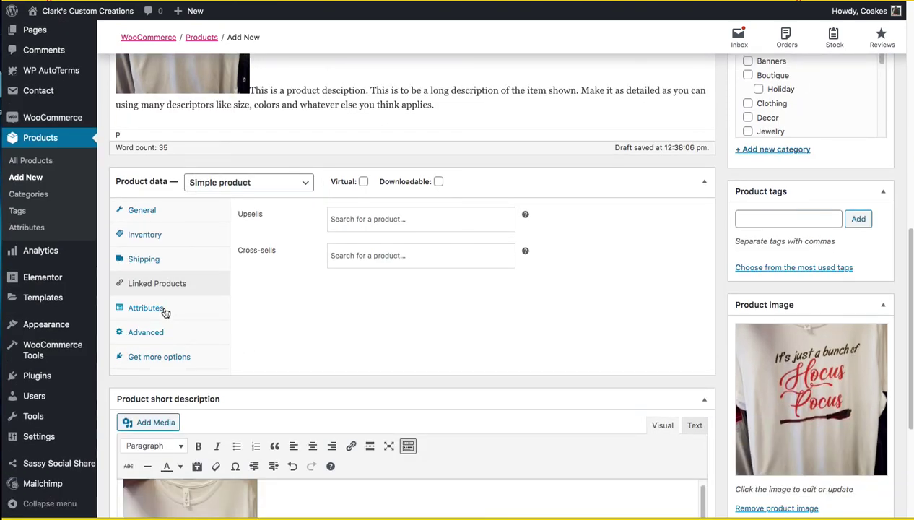
Step: Add the existing size attribute to the product's attributes
left_click(168, 312)
left_click(341, 212)
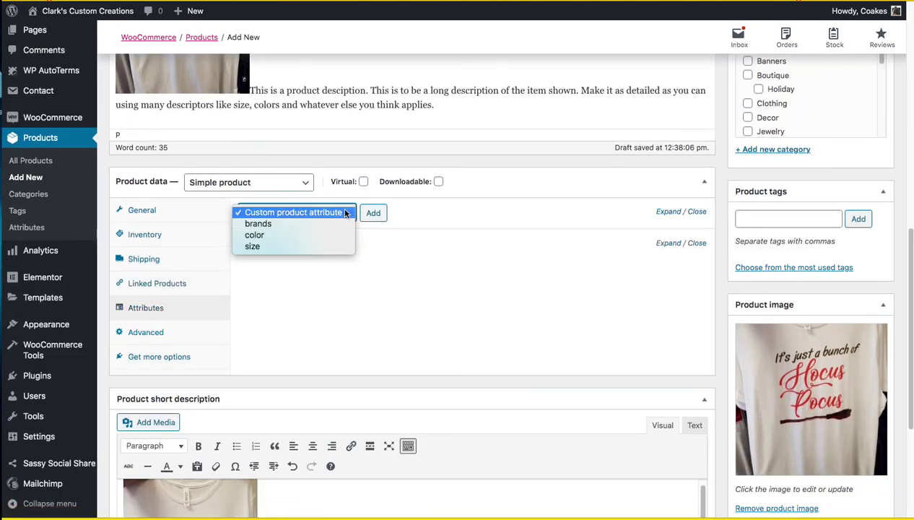
left_click(315, 245)
left_click(373, 212)
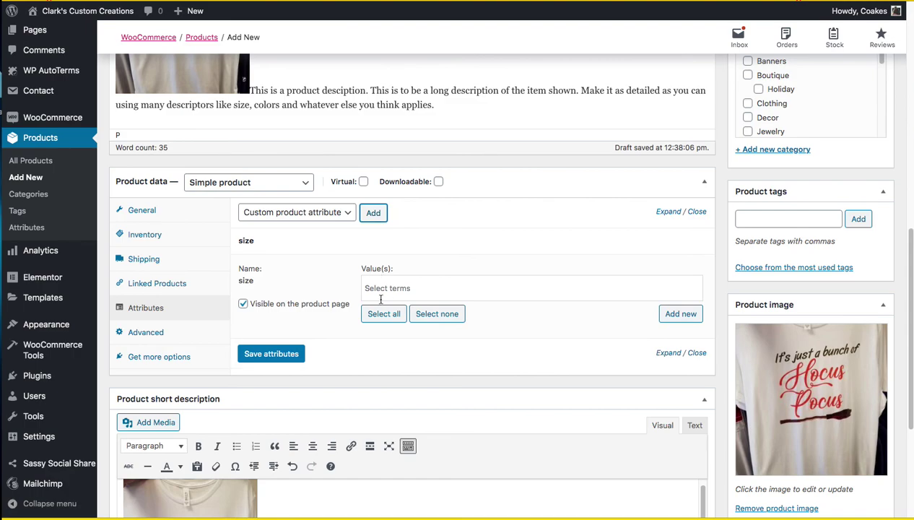
Step: Assign the values Large, Medium and Small to the size attribute and save the attributes
left_click(422, 289)
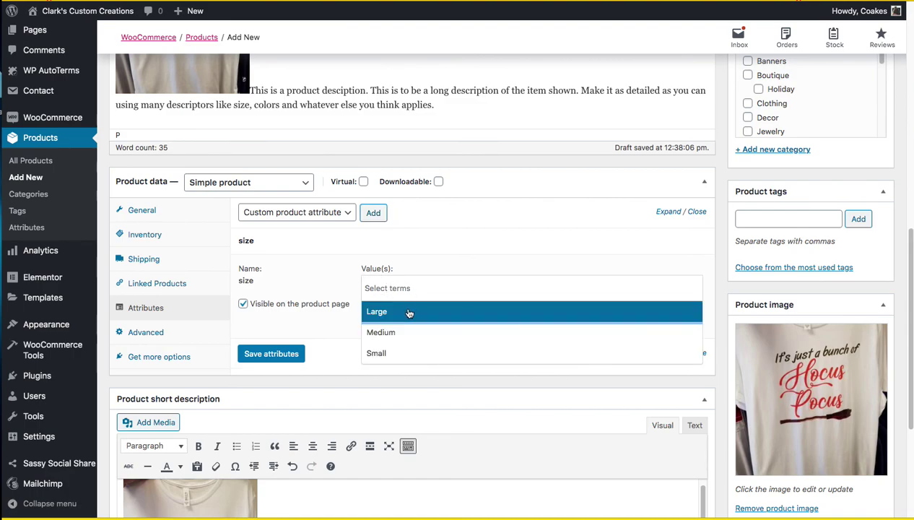
left_click(404, 311)
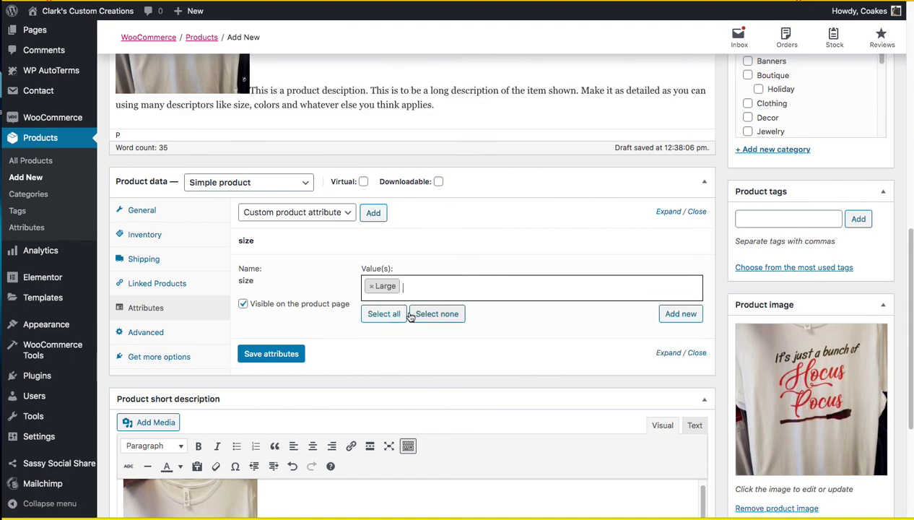
left_click(417, 285)
left_click(401, 334)
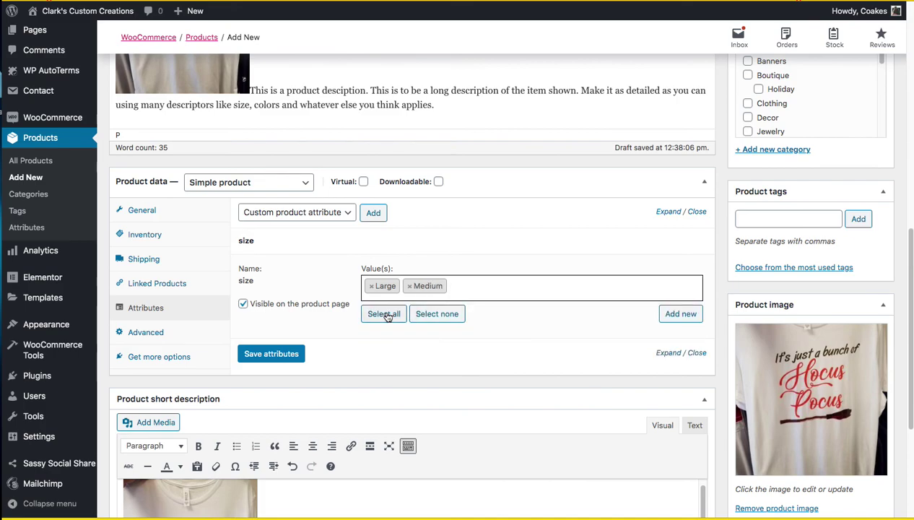
left_click(459, 286)
left_click(426, 351)
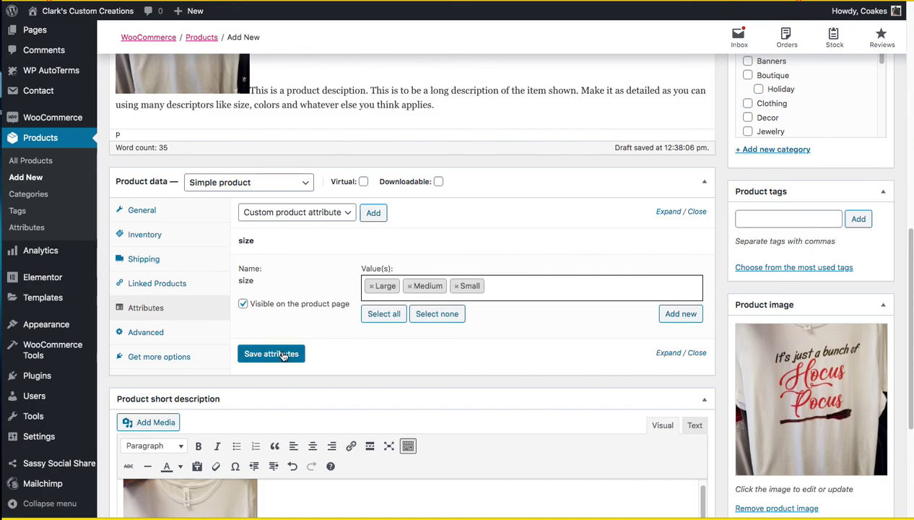
left_click(678, 313)
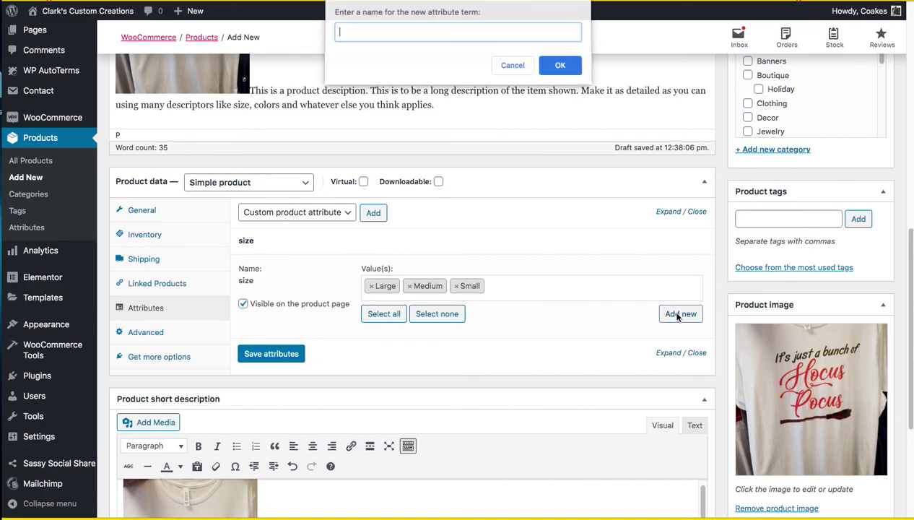
left_click(511, 70)
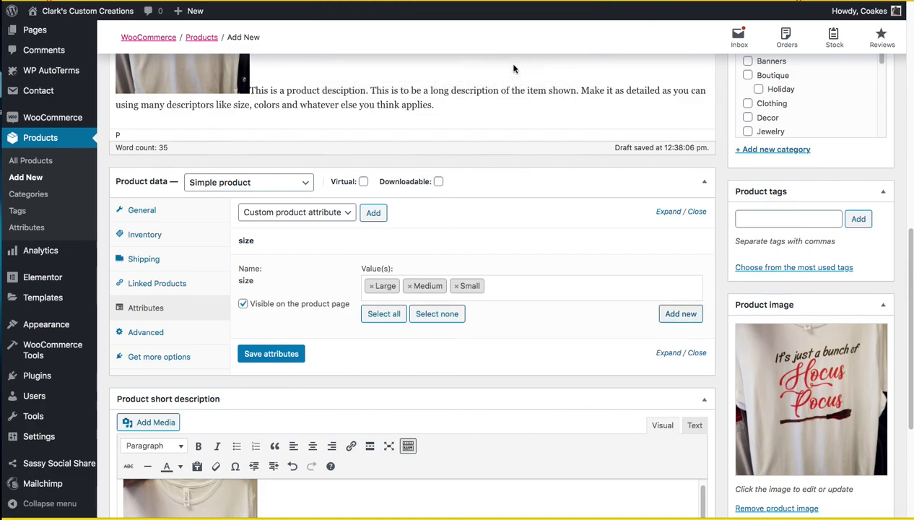
left_click(271, 355)
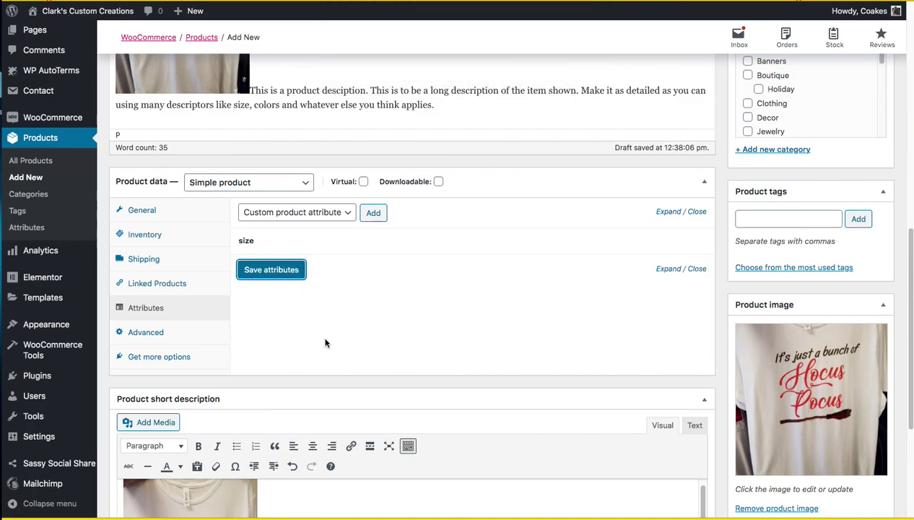
Step: Look through the product's advanced settings and the recommended extensions, then return to the general price settings
left_click(154, 334)
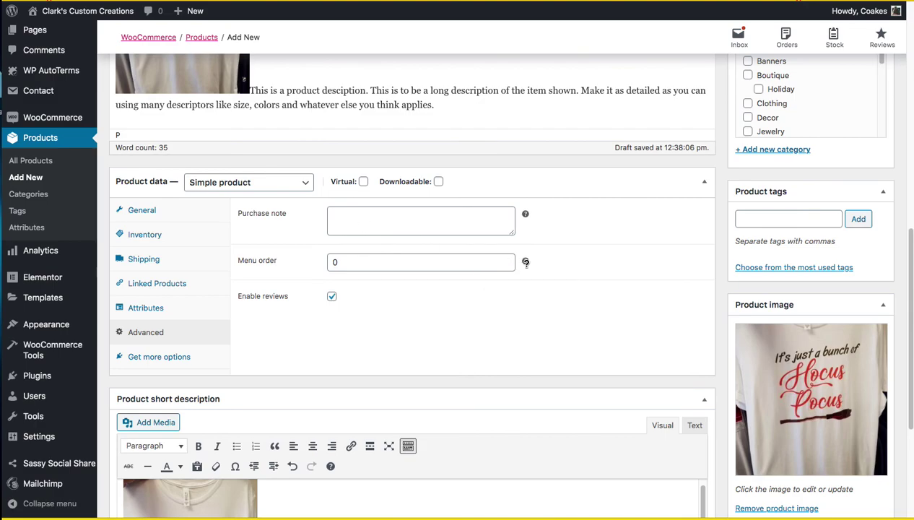
mouse_move(526, 261)
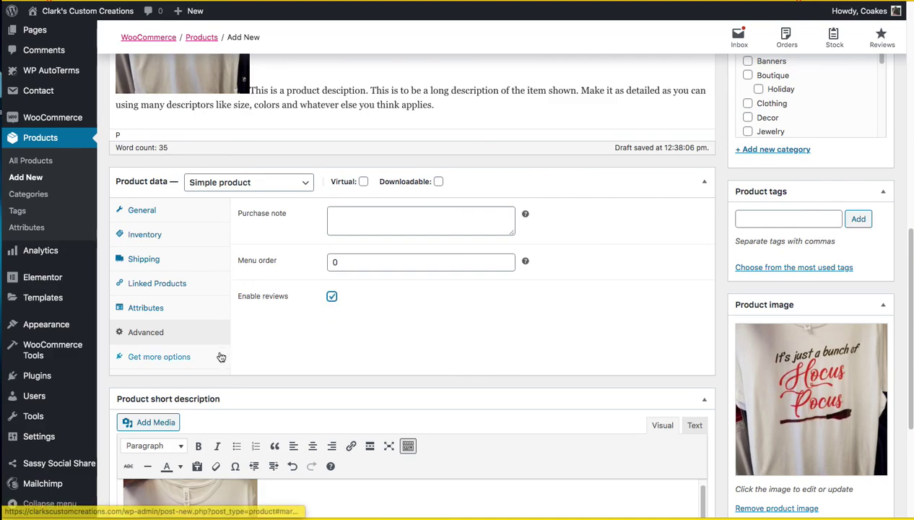
left_click(159, 361)
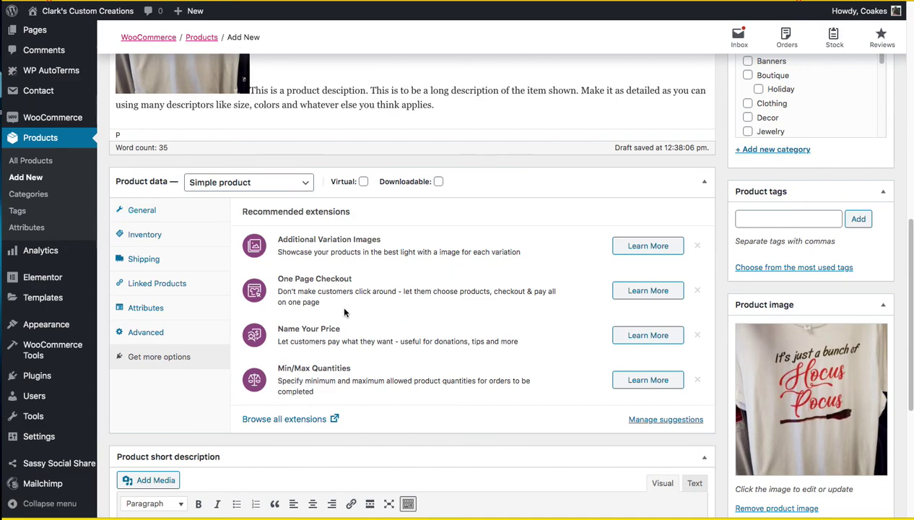
left_click(148, 209)
Step: Add the product tags Tshirt, T-shirt, white, hocus pocus and boutique
left_click(768, 220)
type("Tshirt")
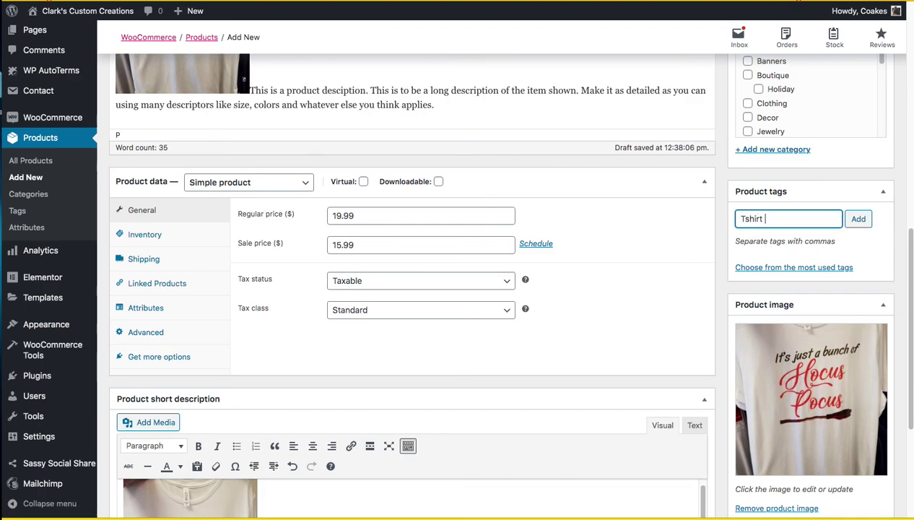
type(" T-shirt")
left_click(763, 219)
type(",, white, hocus po")
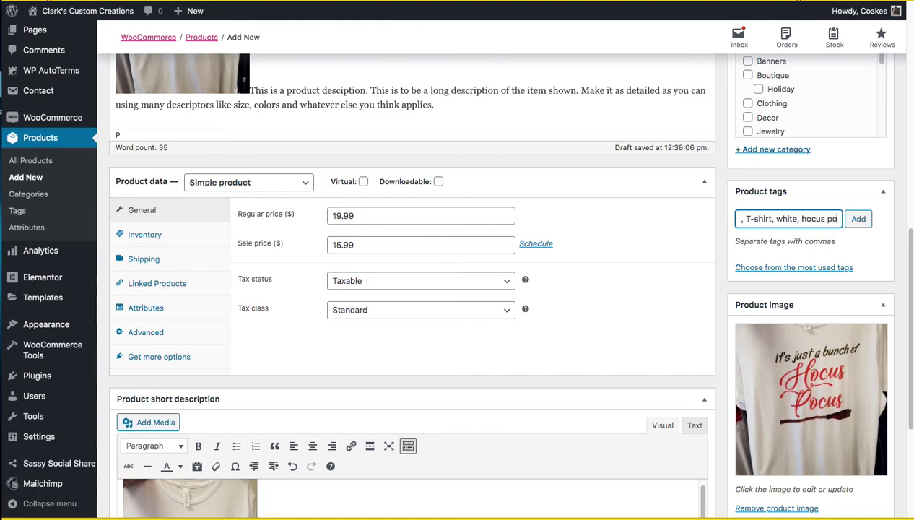
type("cus,")
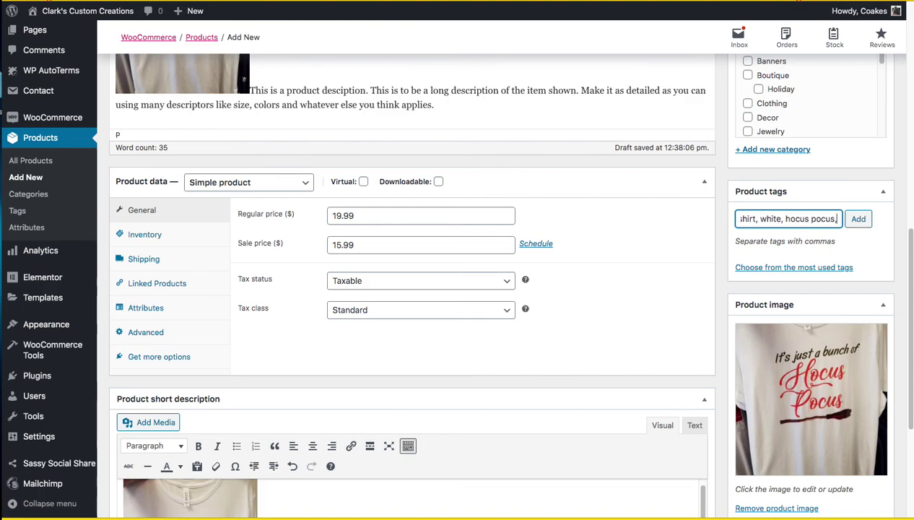
type(" boutique")
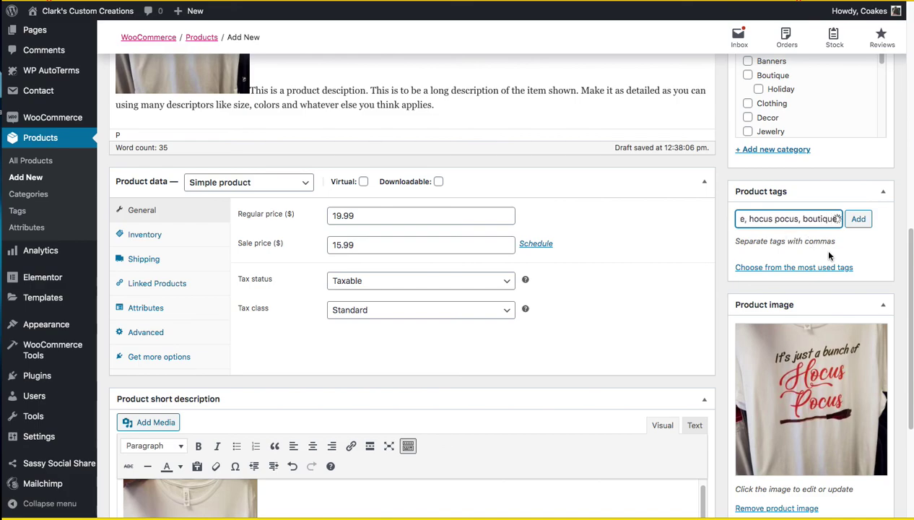
left_click(857, 220)
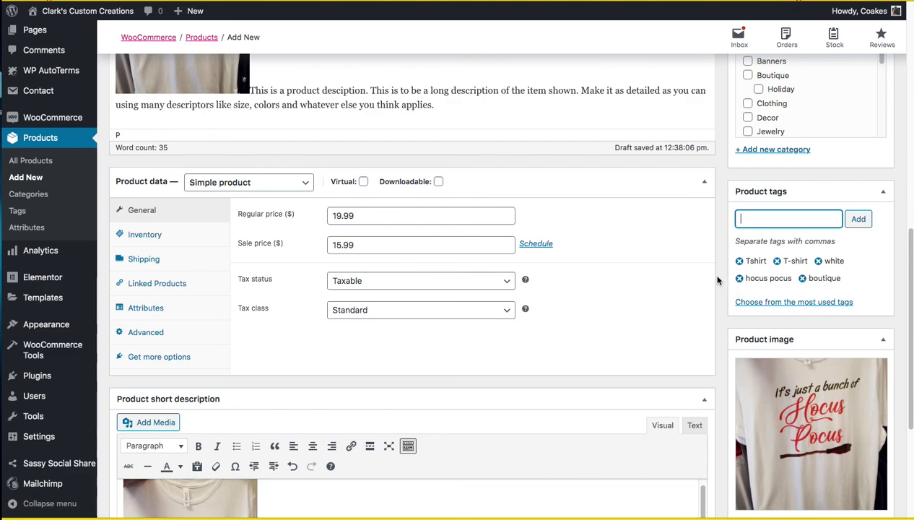
Step: Assign the product to the Boutique category
scroll(717, 279, "up", 3)
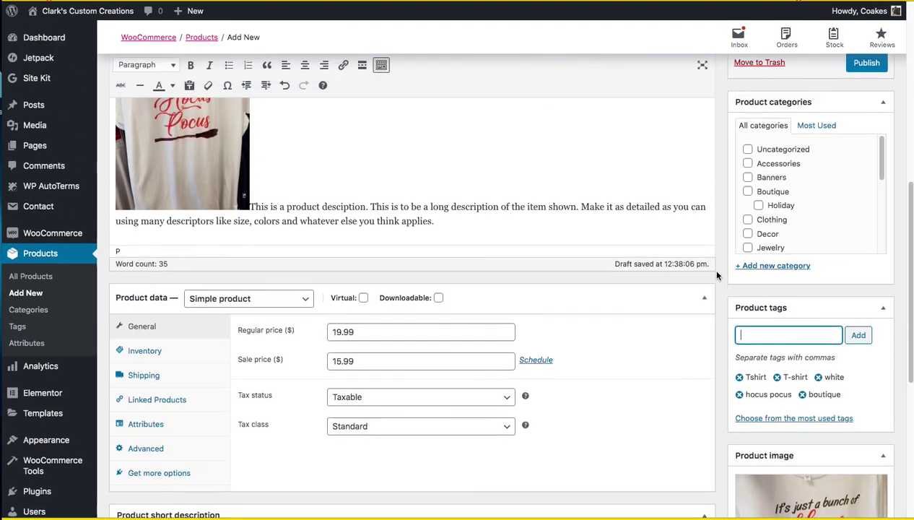
scroll(760, 194, "up", 1)
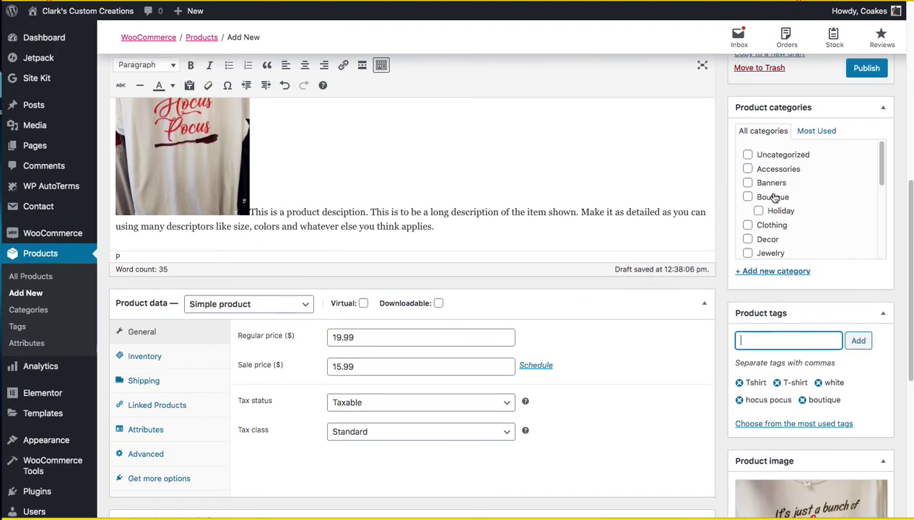
left_click(747, 197)
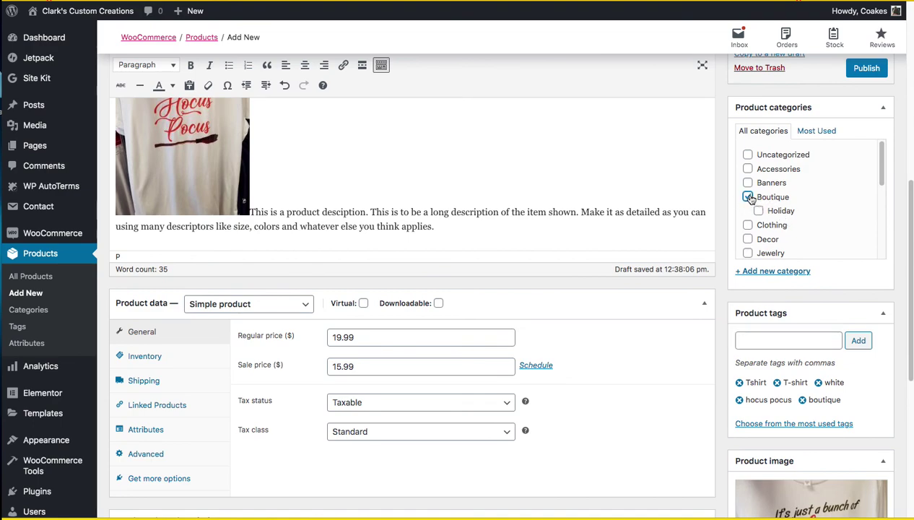
left_click(747, 197)
left_click(747, 197)
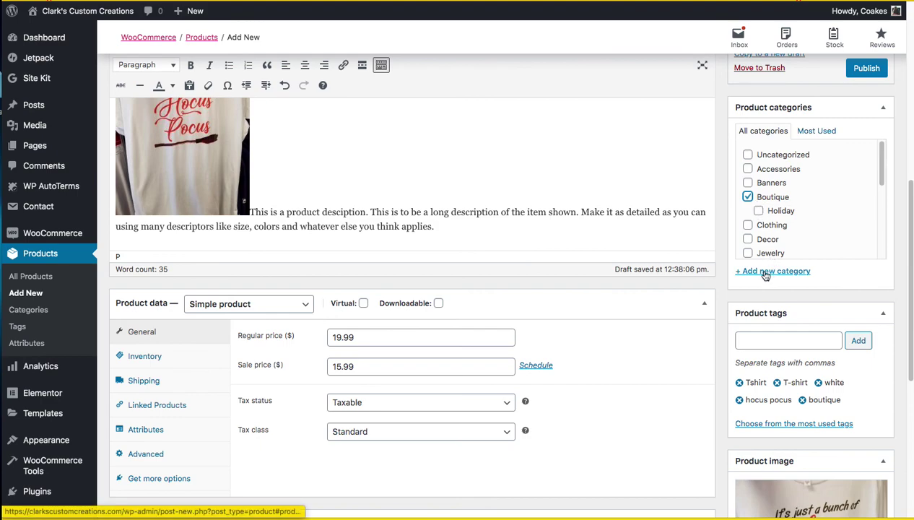
Step: Create a new product category named T-Shirts with Boutique as its parent category
left_click(765, 273)
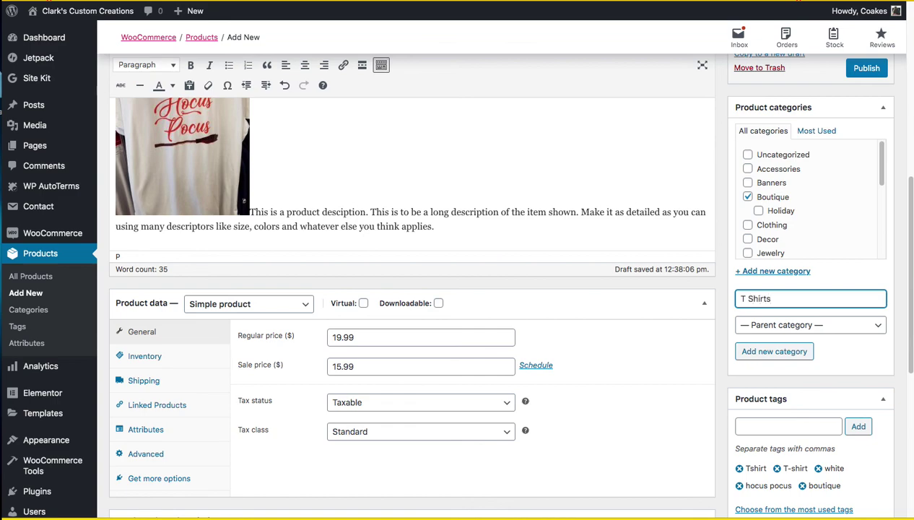
key("BackSpace")
type("-")
left_click(765, 329)
left_click(758, 357)
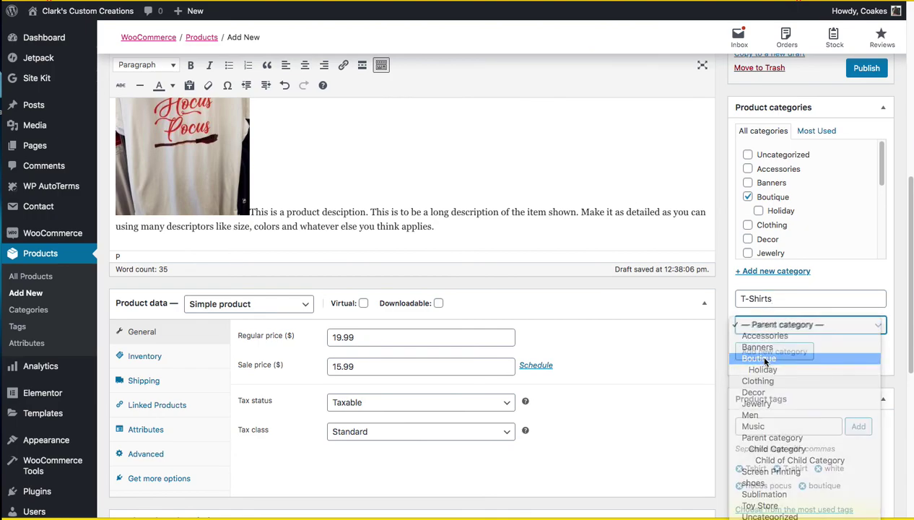
left_click(763, 353)
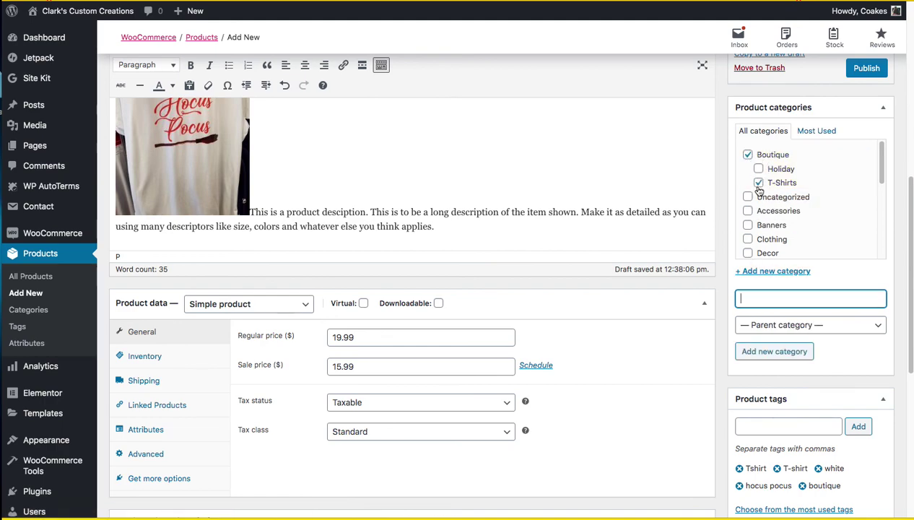
Step: Assign the product to the Clothing category as well and check the rest of the category list
scroll(747, 217, "down", 1)
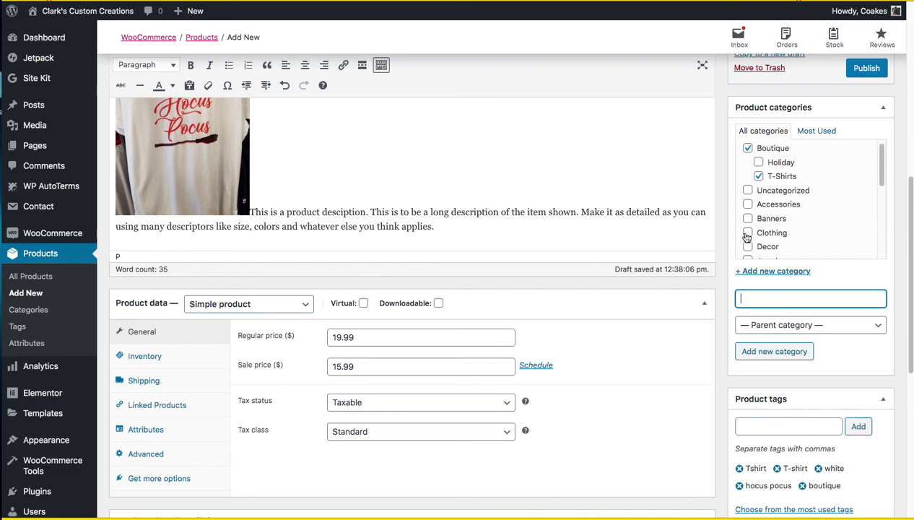
left_click(747, 233)
scroll(750, 216, "down", 3)
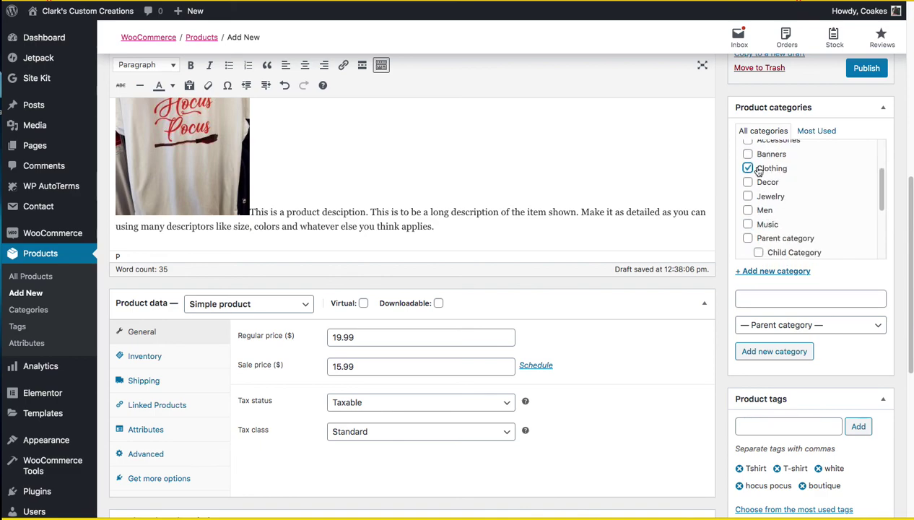
scroll(766, 196, "down", 3)
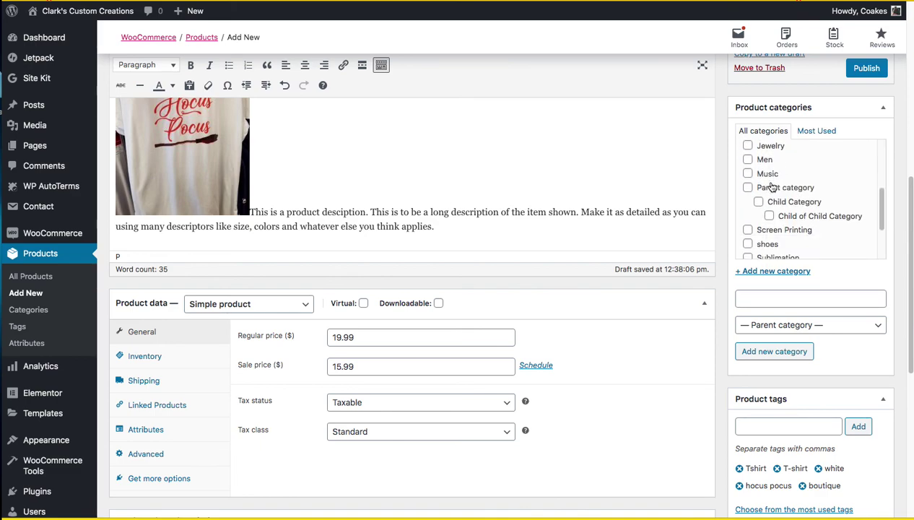
scroll(771, 186, "down", 3)
scroll(781, 194, "up", 9)
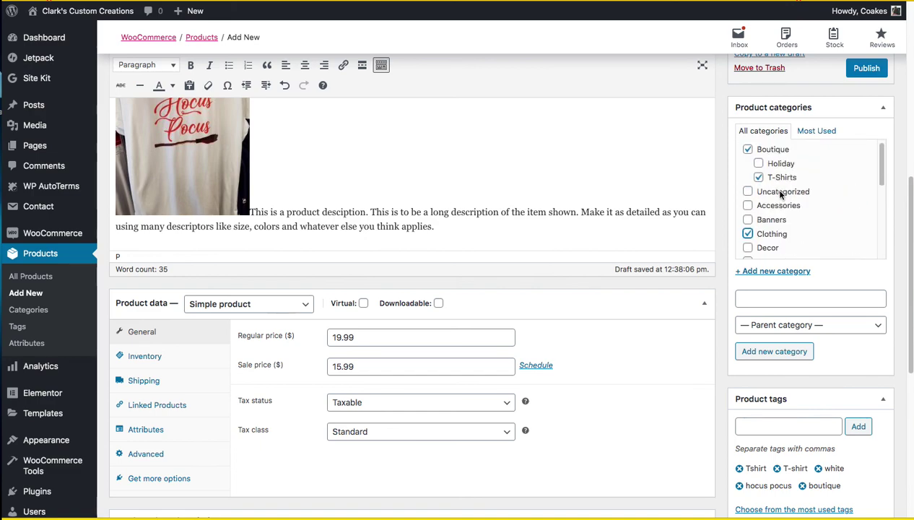
scroll(780, 197, "down", 3)
scroll(780, 205, "down", 8)
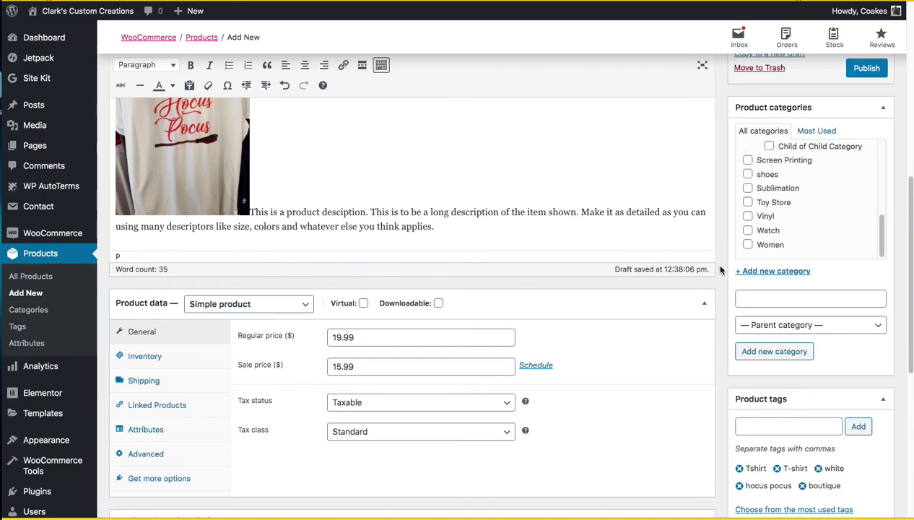
Step: Check over the completed product details and publish the Hocus Pocus T-Shirt product
scroll(709, 299, "down", 3)
scroll(711, 289, "down", 3)
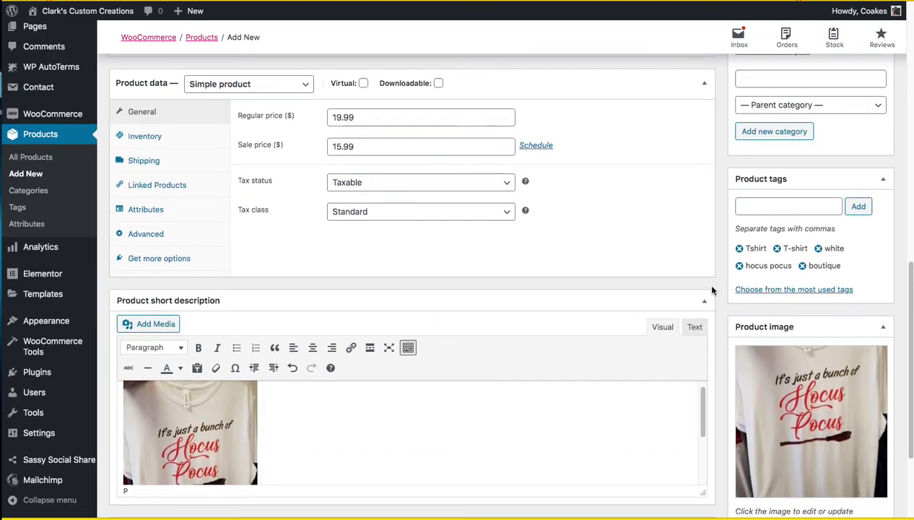
scroll(329, 303, "down", 3)
scroll(349, 300, "up", 6)
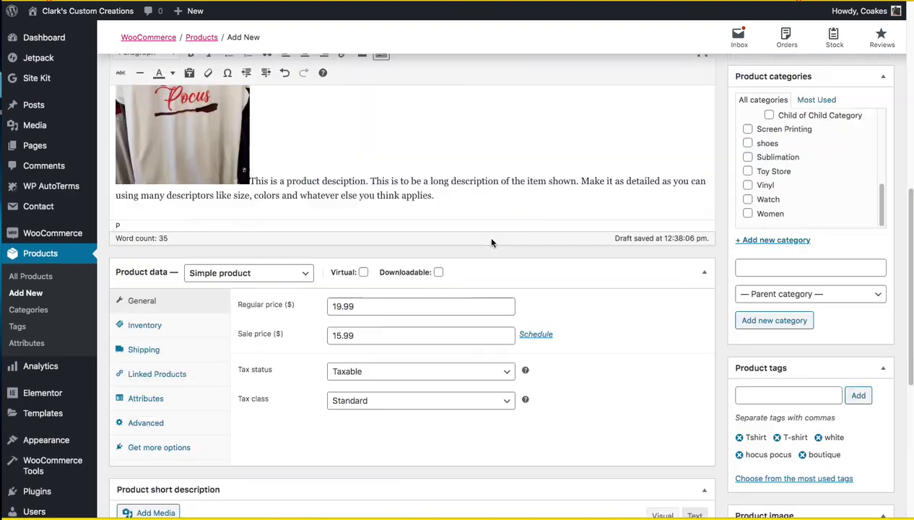
scroll(583, 259, "up", 3)
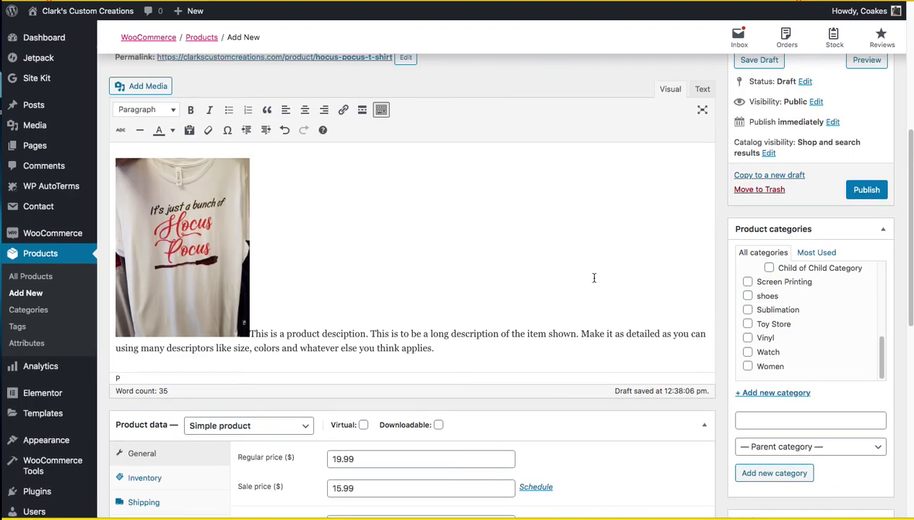
left_click(866, 190)
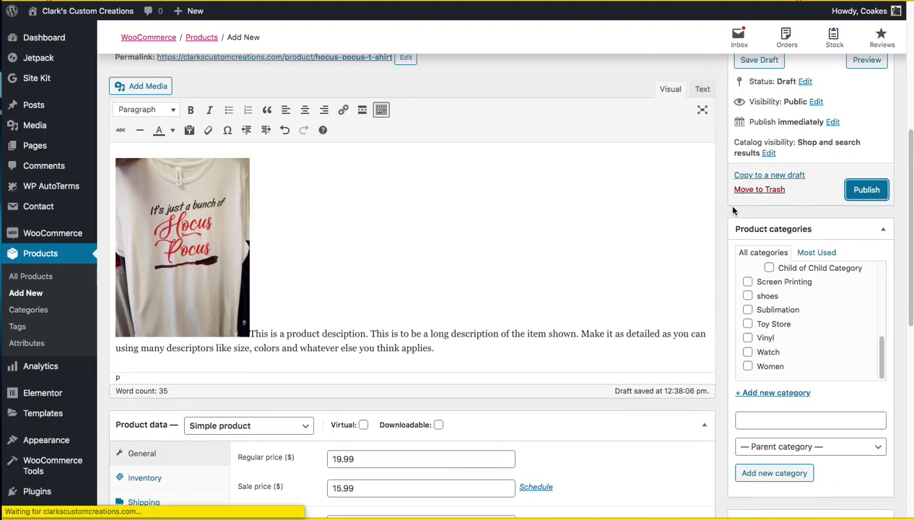
scroll(733, 211, "up", 2)
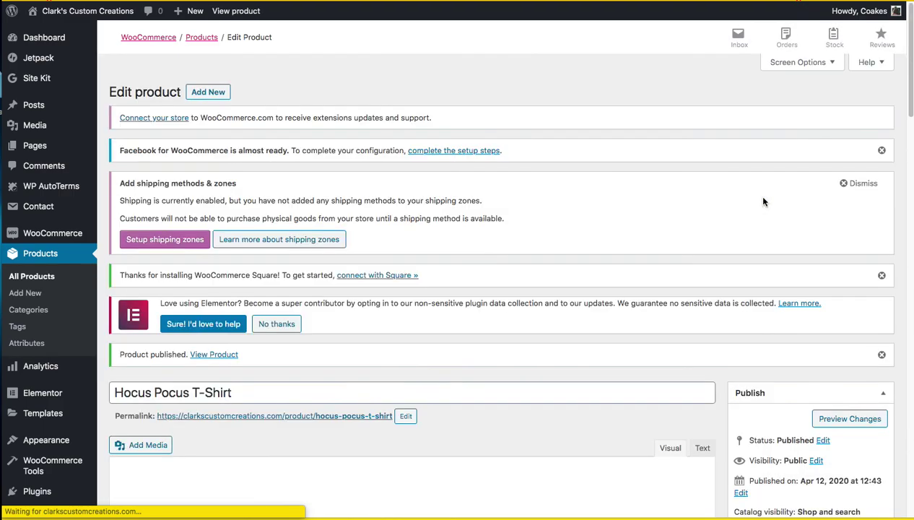
scroll(762, 201, "down", 1)
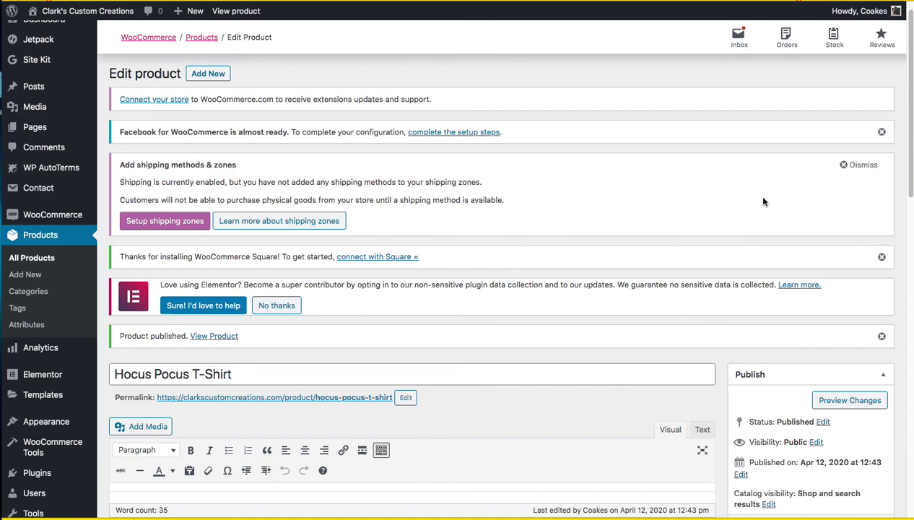
Step: View the published Hocus Pocus T-Shirt page in the store and check its images, prices, short description, stock, categories and tags
scroll(254, 322, "down", 1)
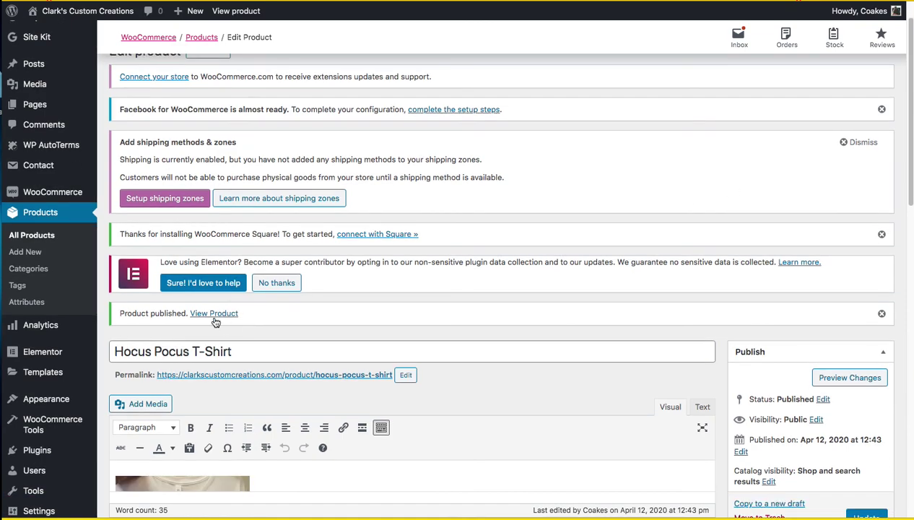
left_click(214, 316)
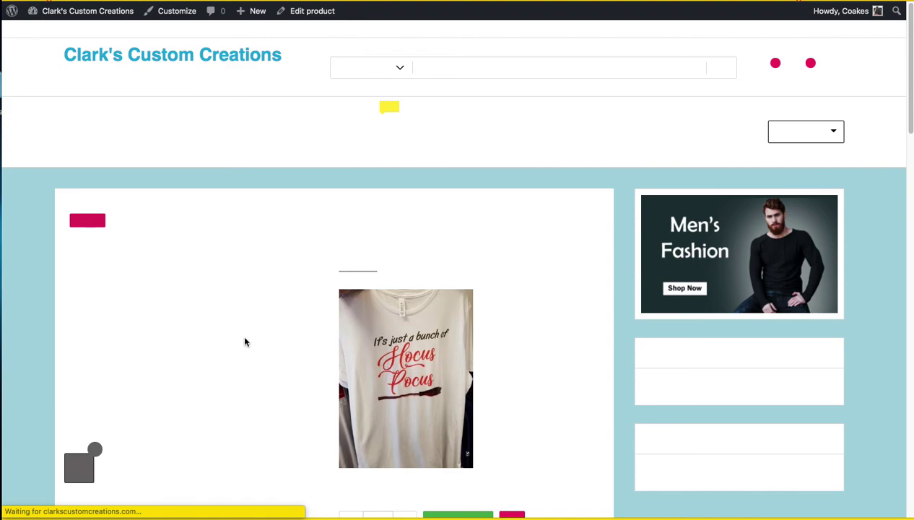
scroll(231, 342, "down", 5)
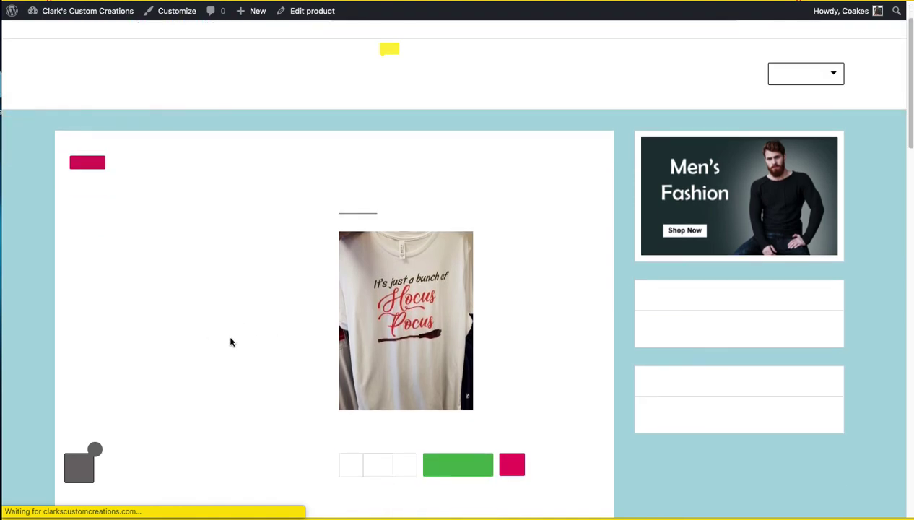
scroll(235, 334, "up", 5)
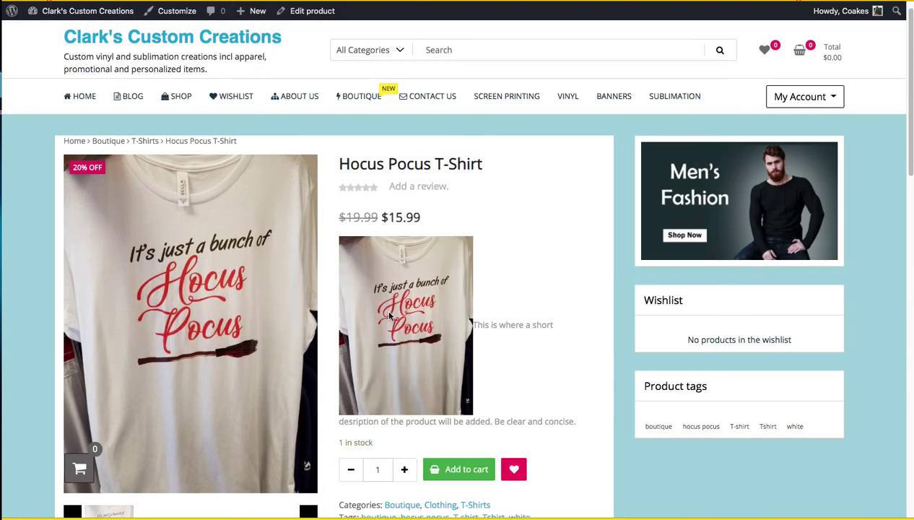
scroll(510, 350, "down", 4)
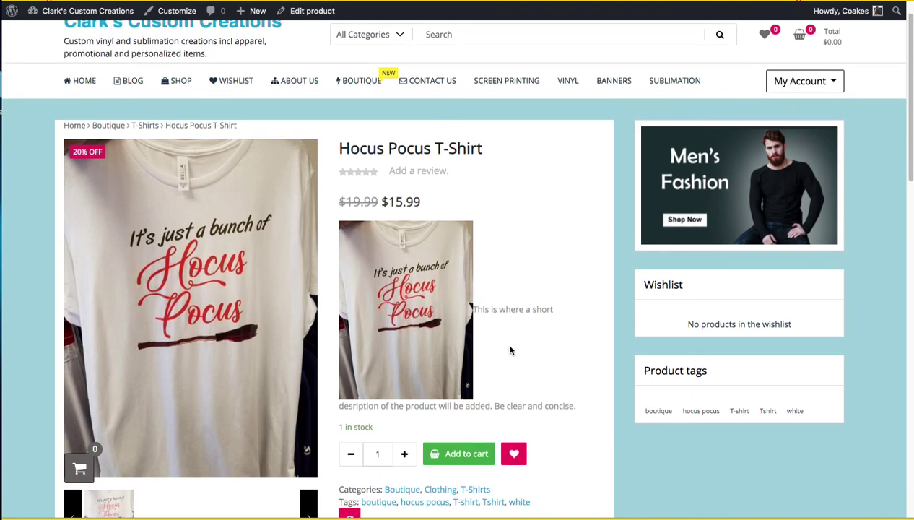
scroll(509, 350, "down", 1)
scroll(510, 350, "up", 4)
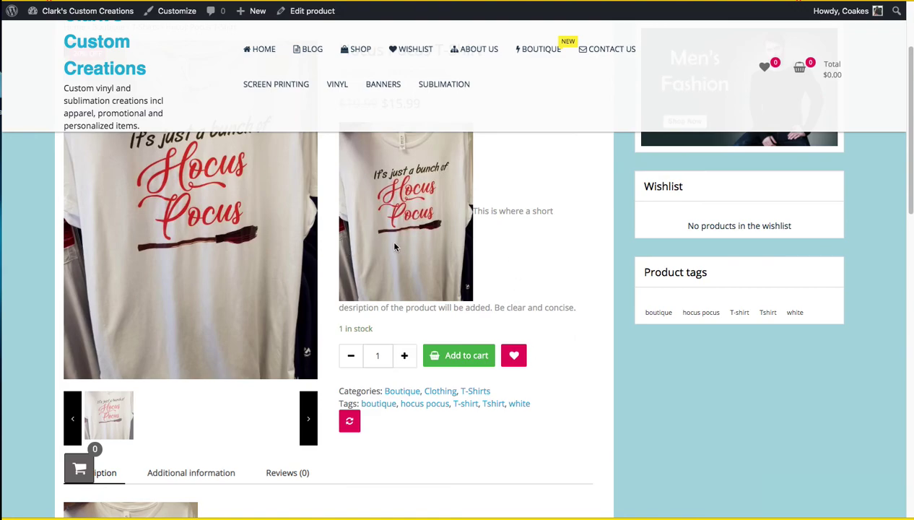
scroll(394, 247, "up", 1)
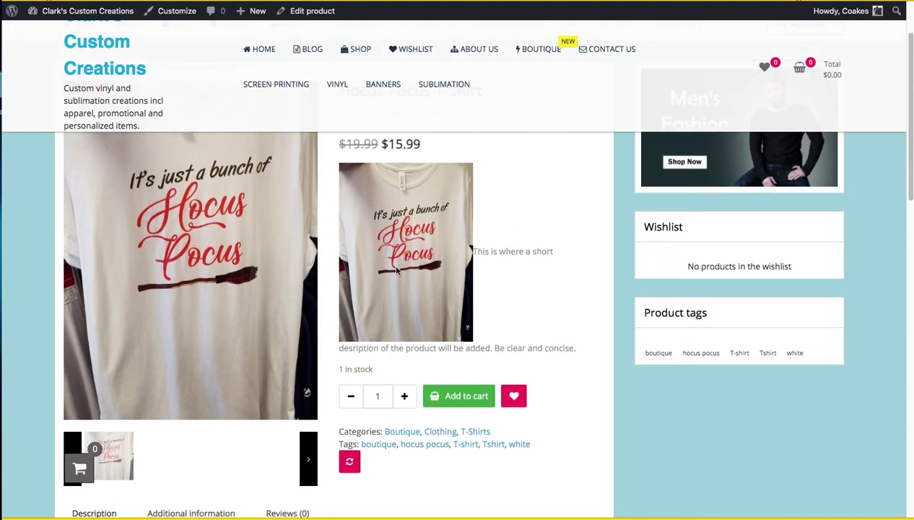
scroll(401, 273, "down", 5)
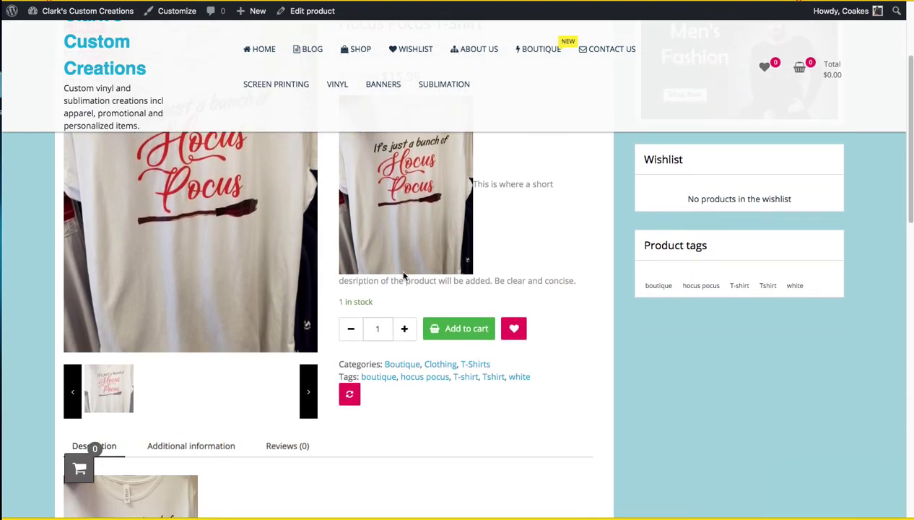
scroll(318, 383, "down", 1)
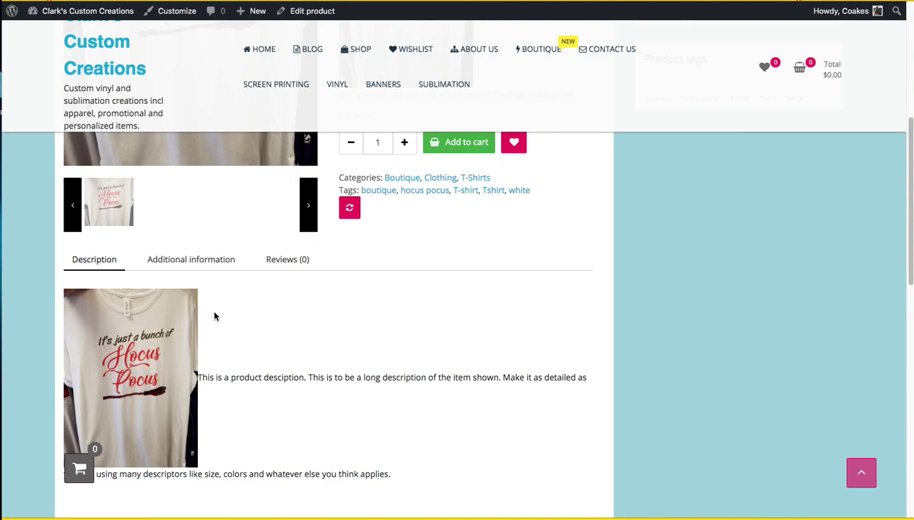
Step: Examine the long description and the related products on the T-Shirt page, and review the product summary again
scroll(257, 394, "down", 5)
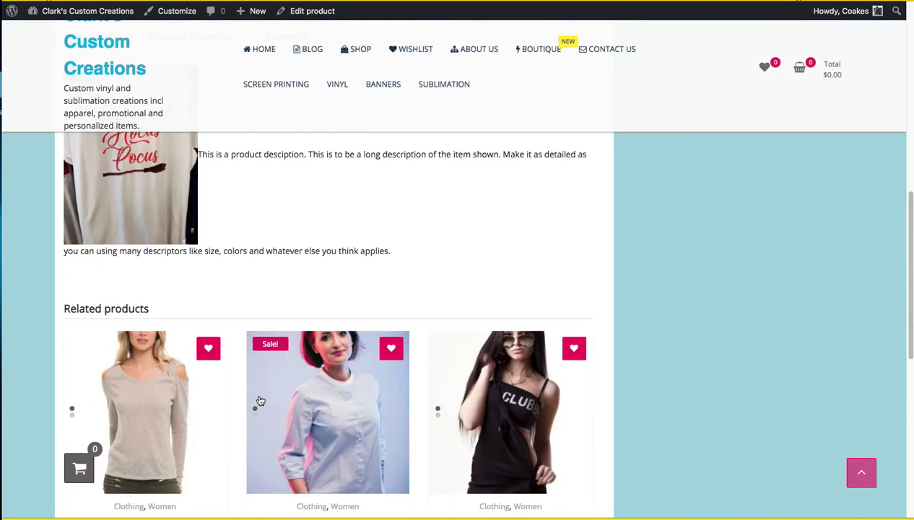
scroll(235, 390, "down", 1)
scroll(235, 390, "down", 3)
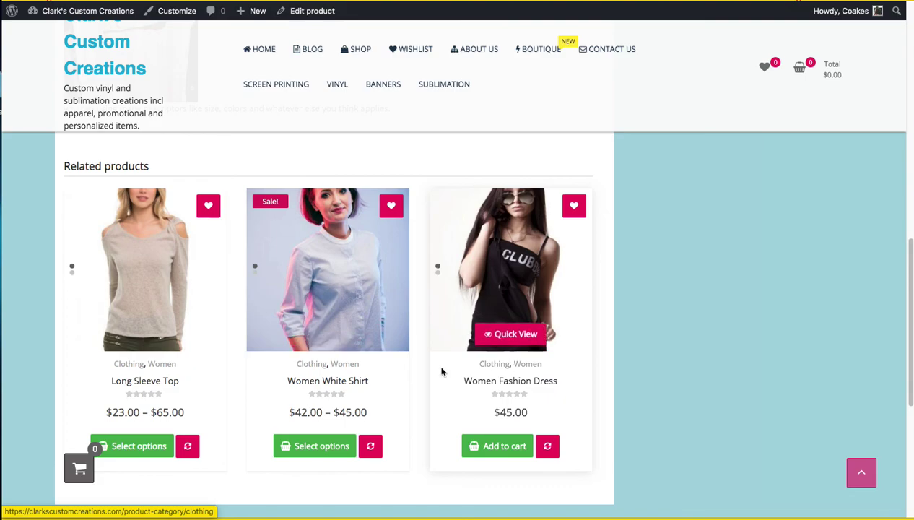
scroll(225, 372, "down", 1)
scroll(224, 371, "up", 1)
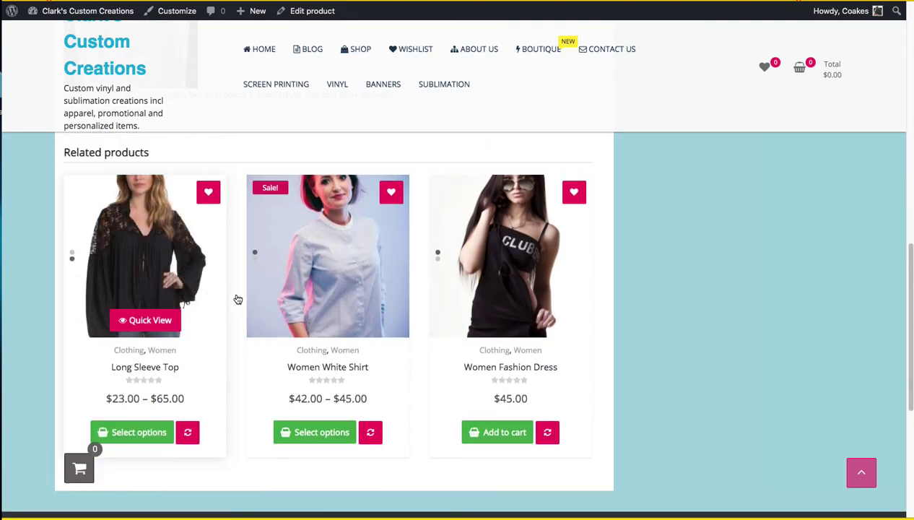
scroll(251, 315, "up", 8)
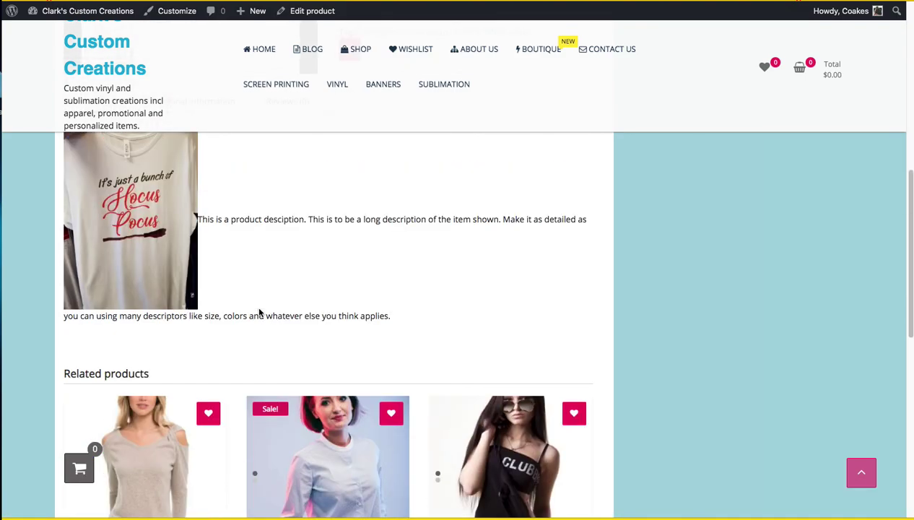
scroll(280, 307, "up", 10)
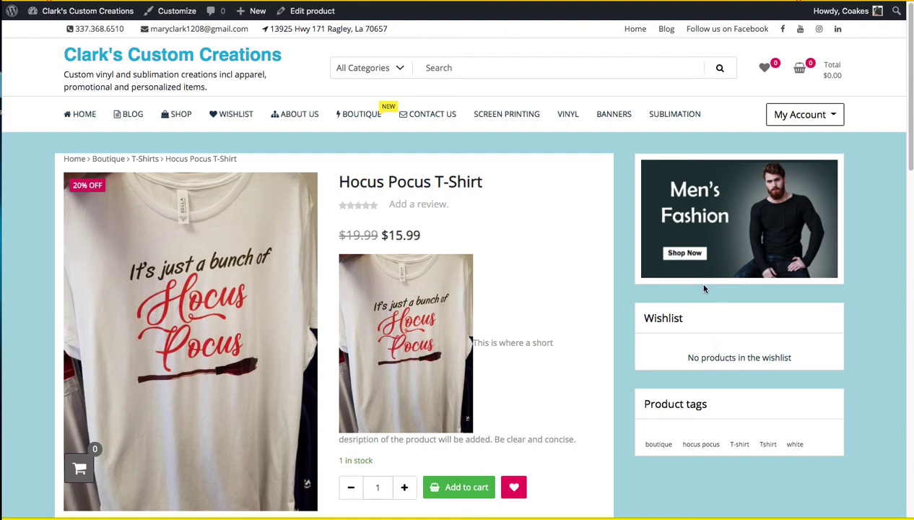
scroll(707, 335, "down", 1)
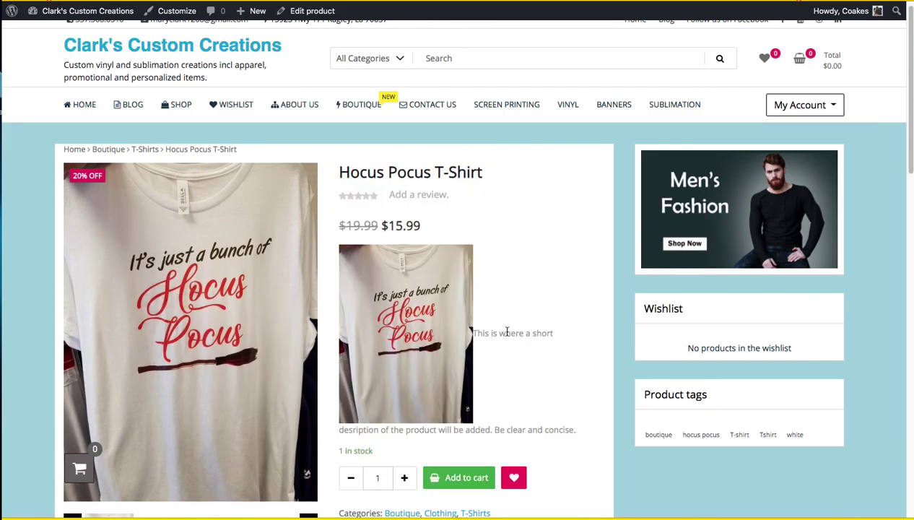
scroll(543, 331, "down", 2)
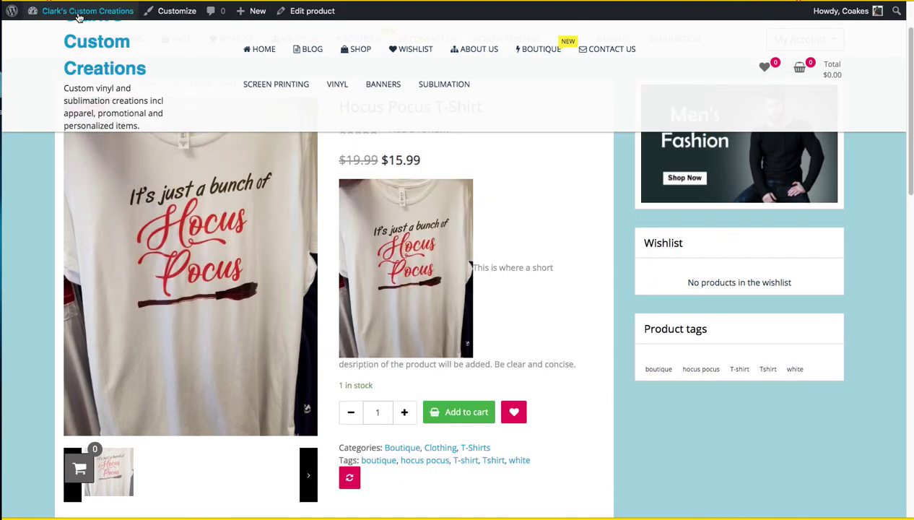
Step: Return to the site's admin area and open the product CSV export tool from the full product list
mouse_move(71, 12)
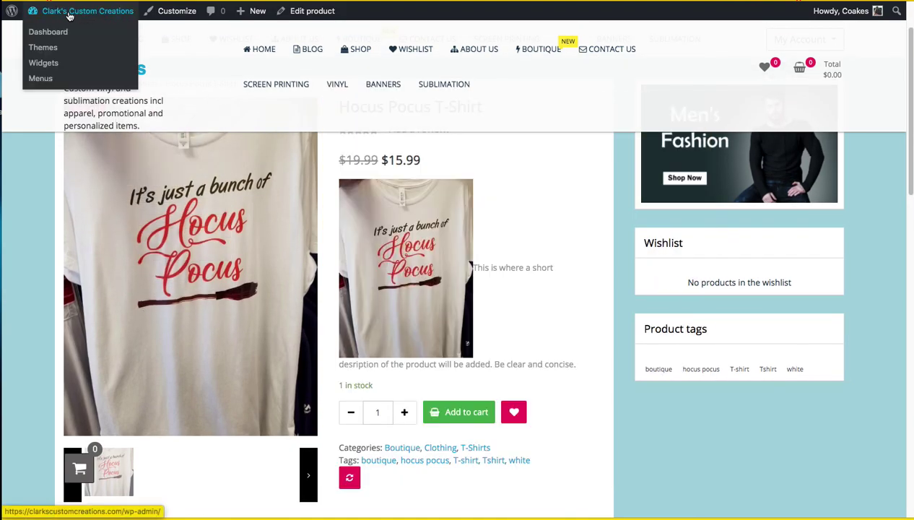
left_click(52, 33)
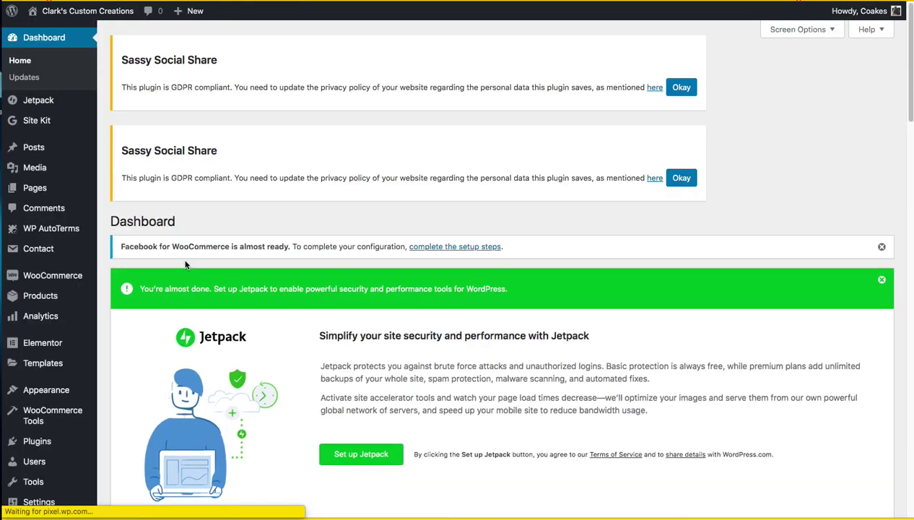
mouse_move(48, 300)
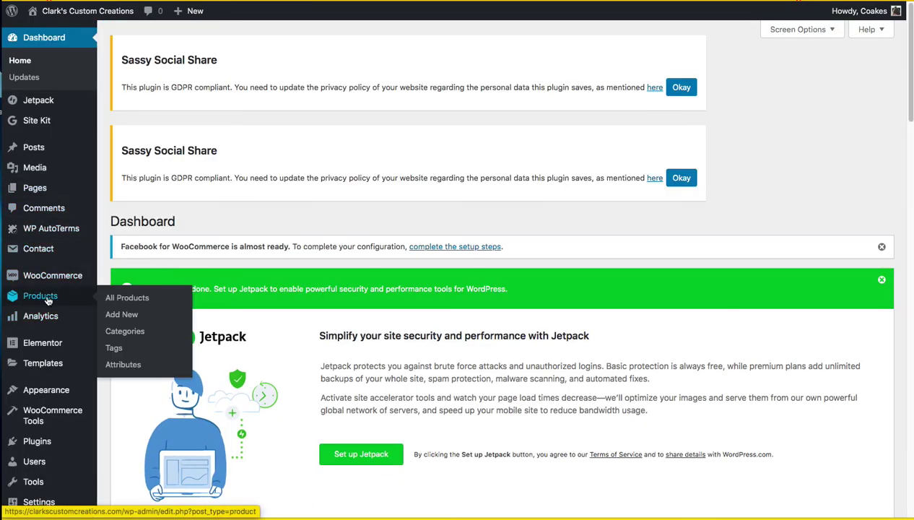
left_click(127, 298)
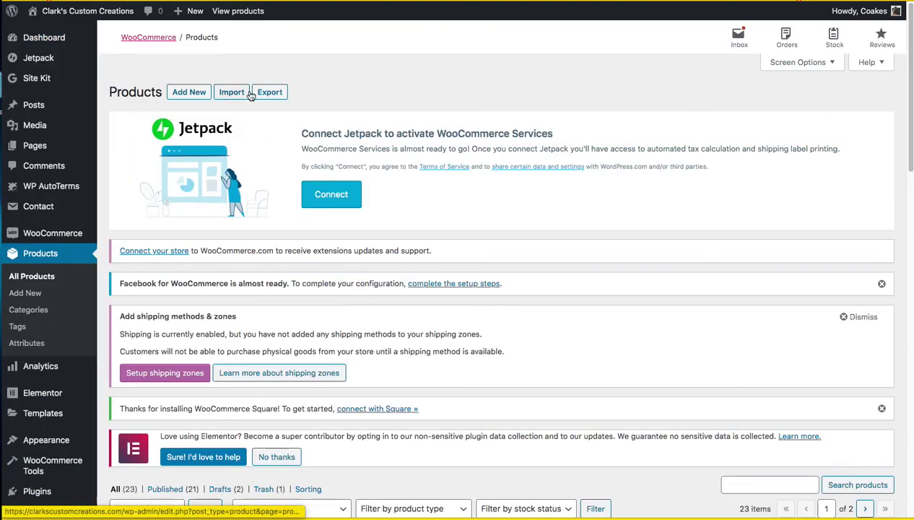
left_click(270, 94)
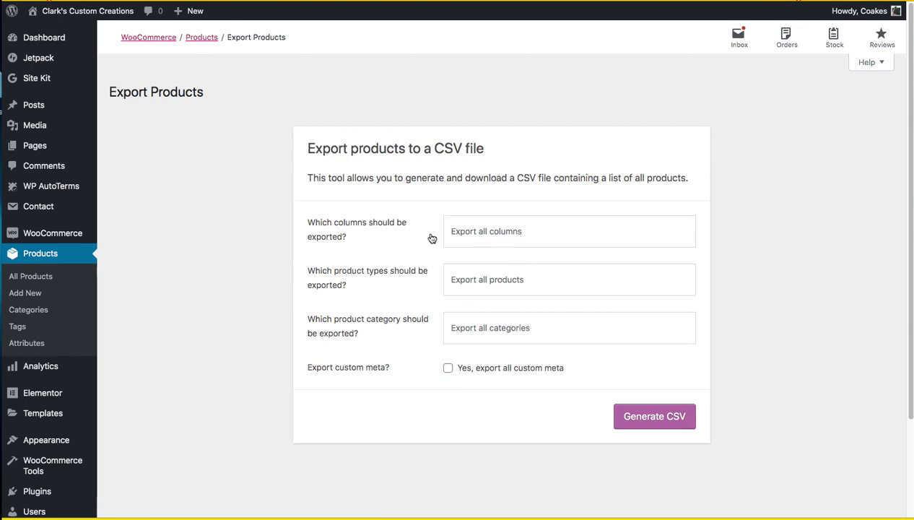
Step: Look through the export choices for columns, product types and product categories without restricting any of them
left_click(531, 232)
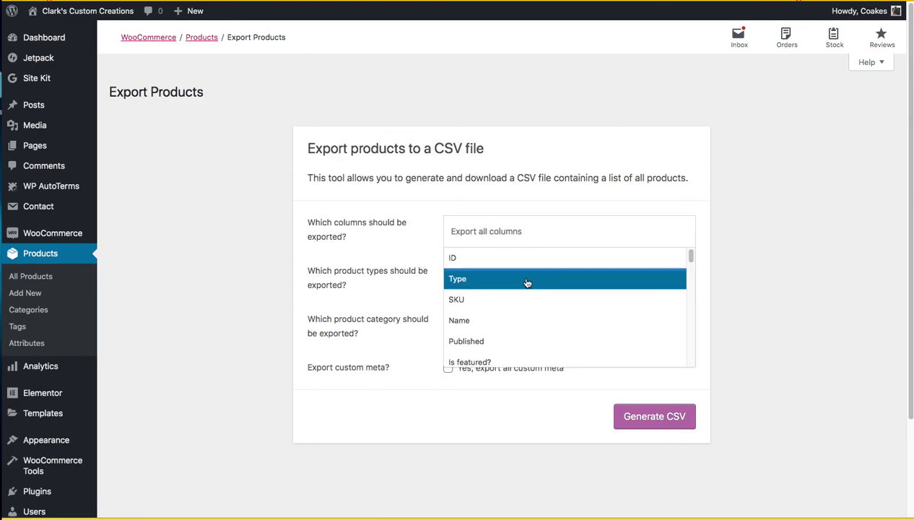
scroll(524, 326, "down", 5)
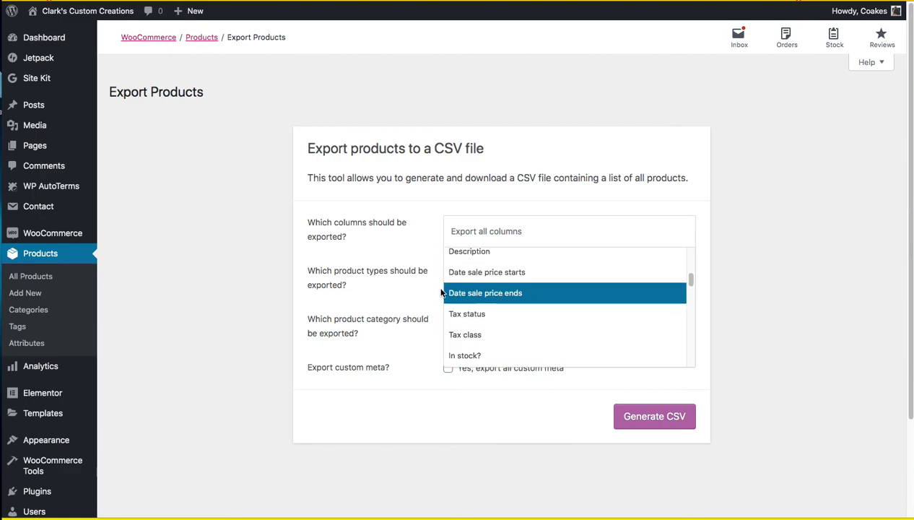
left_click(424, 249)
scroll(500, 338, "down", 1)
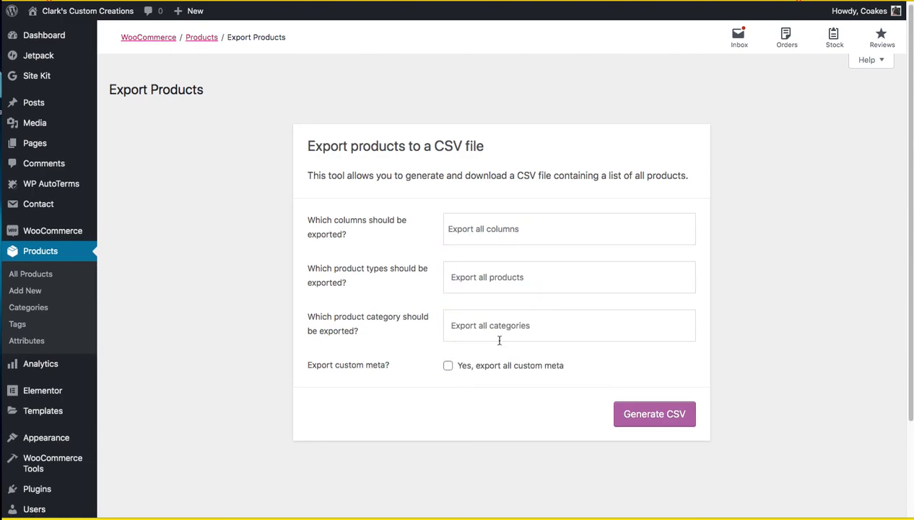
scroll(500, 339, "down", 1)
left_click(551, 259)
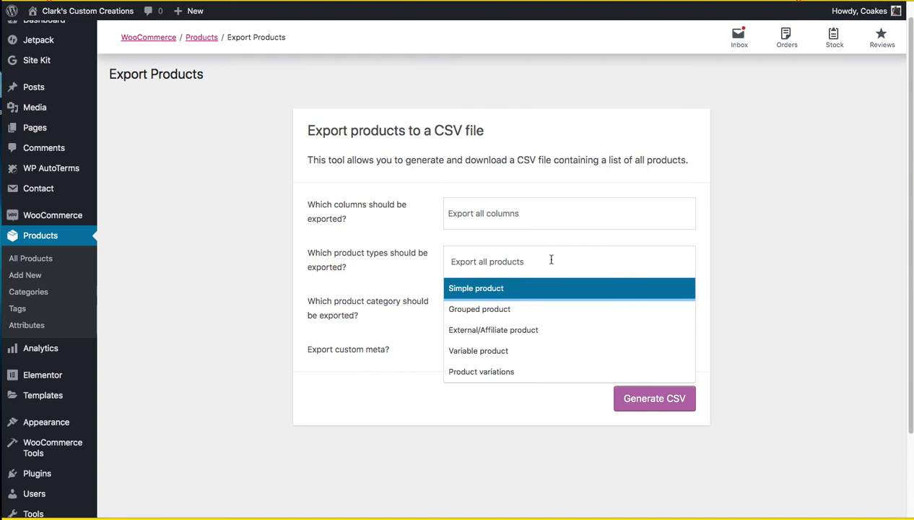
left_click(725, 282)
left_click(581, 311)
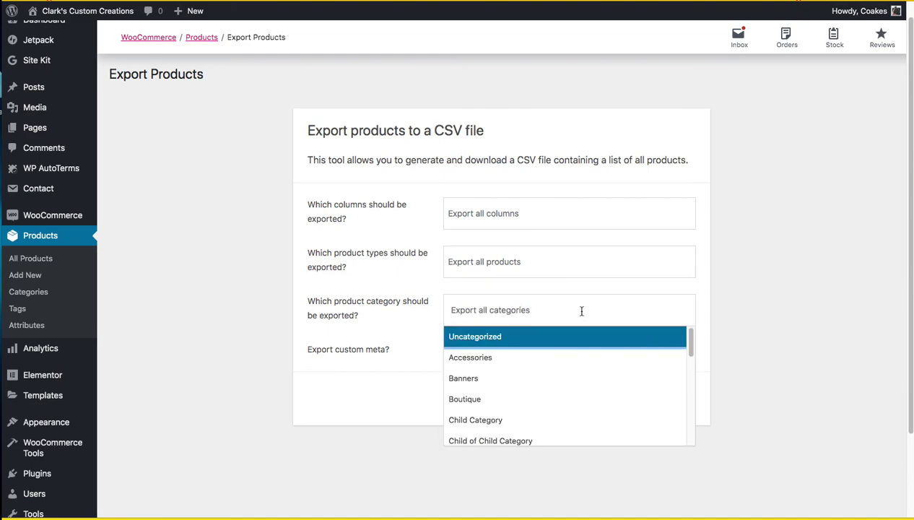
left_click(730, 312)
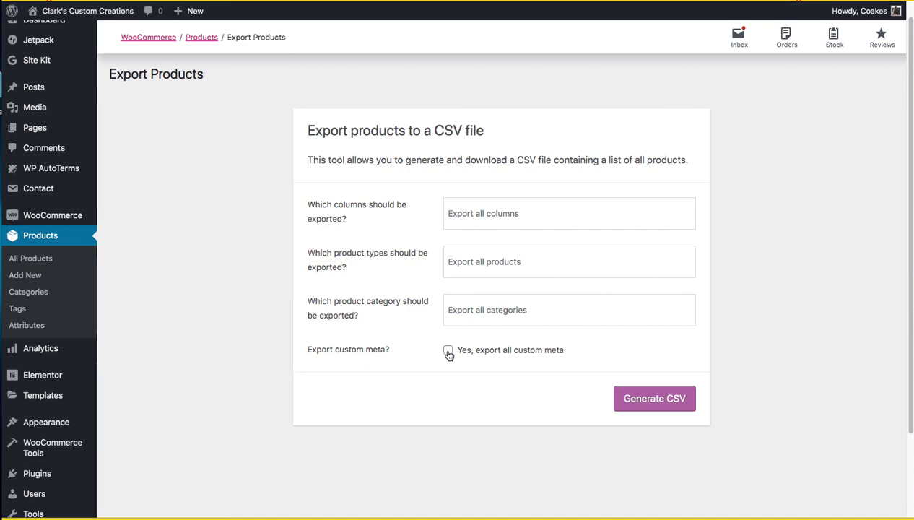
Step: Generate a CSV export of all products and open the exported file from the Downloads folder, then minimize the folder window
left_click(648, 402)
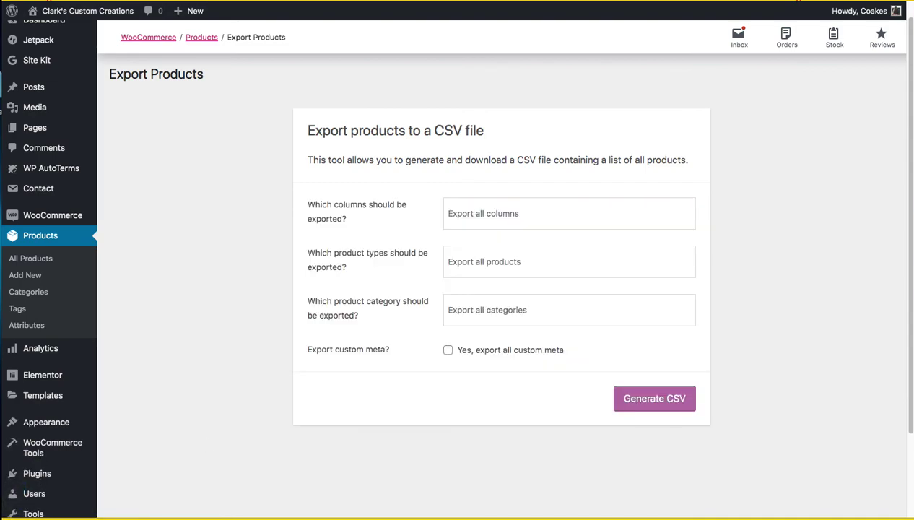
left_click(129, 518)
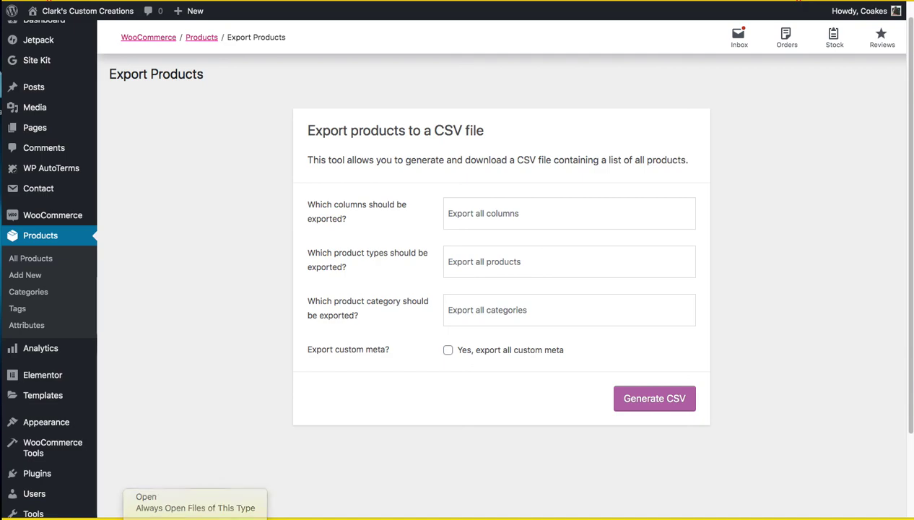
left_click(163, 518)
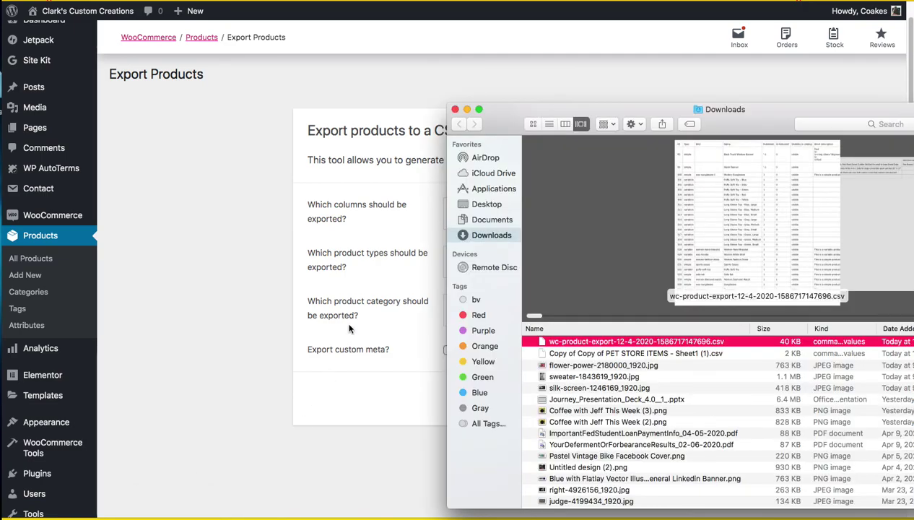
double_click(634, 342)
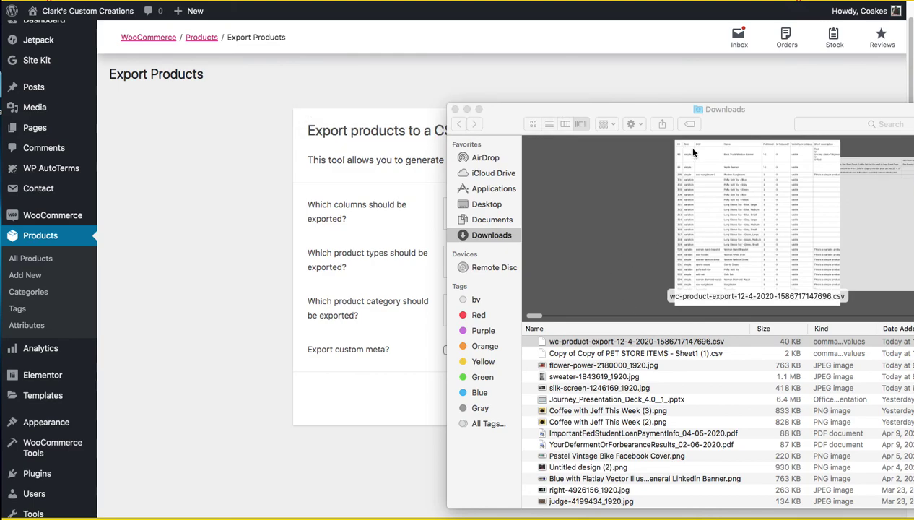
left_click(467, 109)
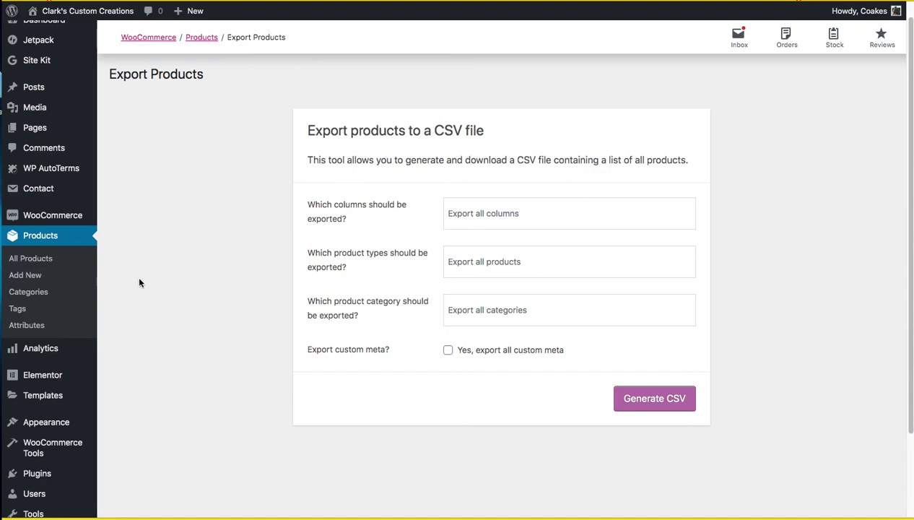
Step: Open the product CSV import tool from the full product list and look through the Desktop for a file to import
left_click(38, 261)
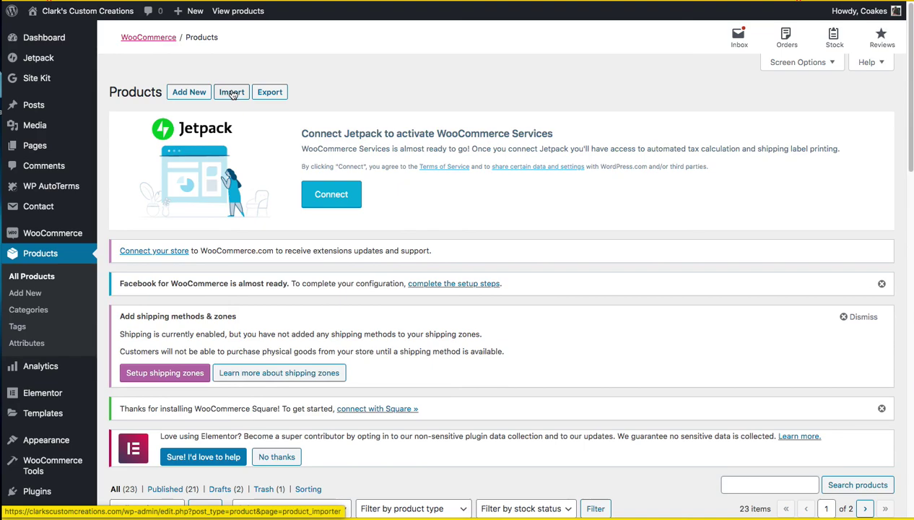
left_click(232, 93)
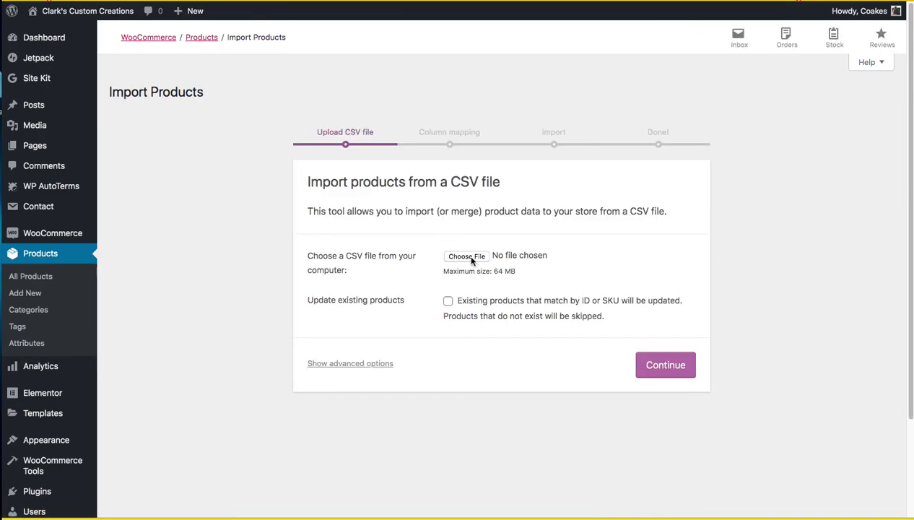
left_click(466, 257)
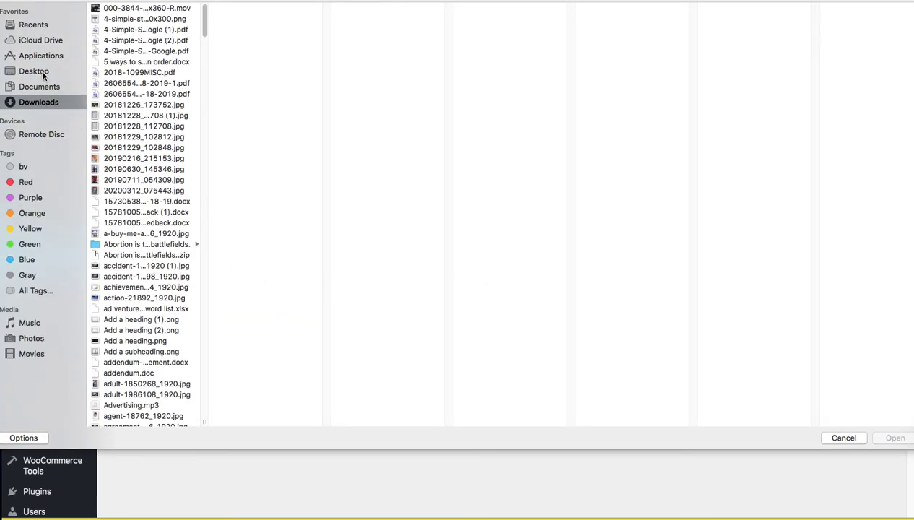
left_click(41, 71)
scroll(144, 303, "down", 5)
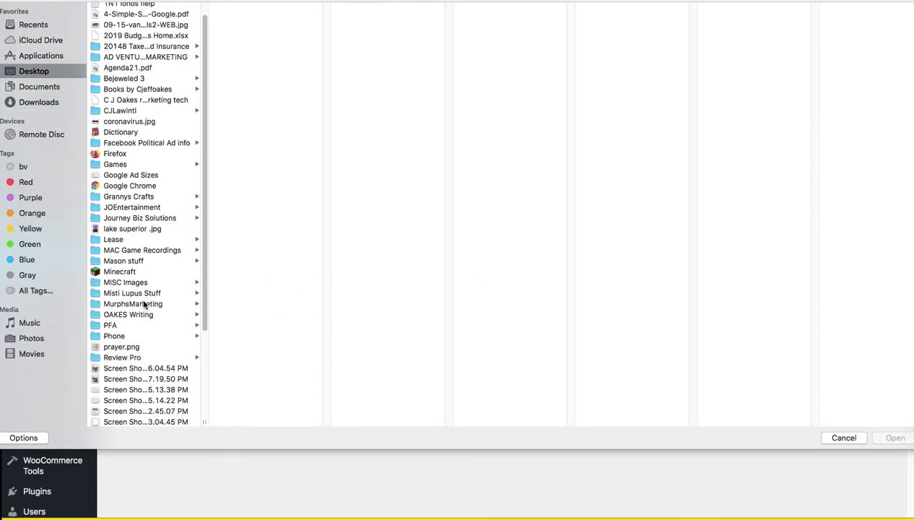
Step: Choose "Copy of Copy of PET STORE ITEMS - Sheet1 (1).csv" from the Downloads folder as the import file and continue to column mapping
left_click(38, 103)
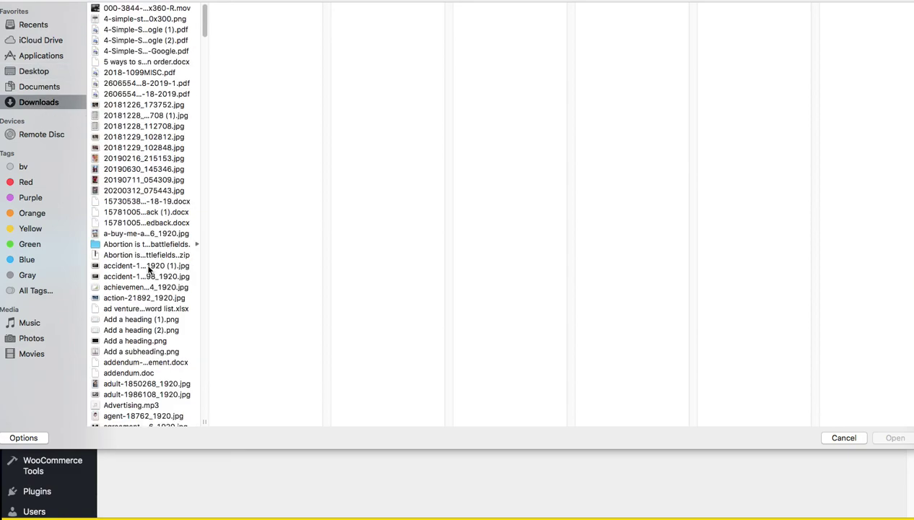
scroll(148, 275, "down", 15)
scroll(139, 288, "down", 10)
scroll(140, 286, "down", 6)
scroll(139, 287, "down", 7)
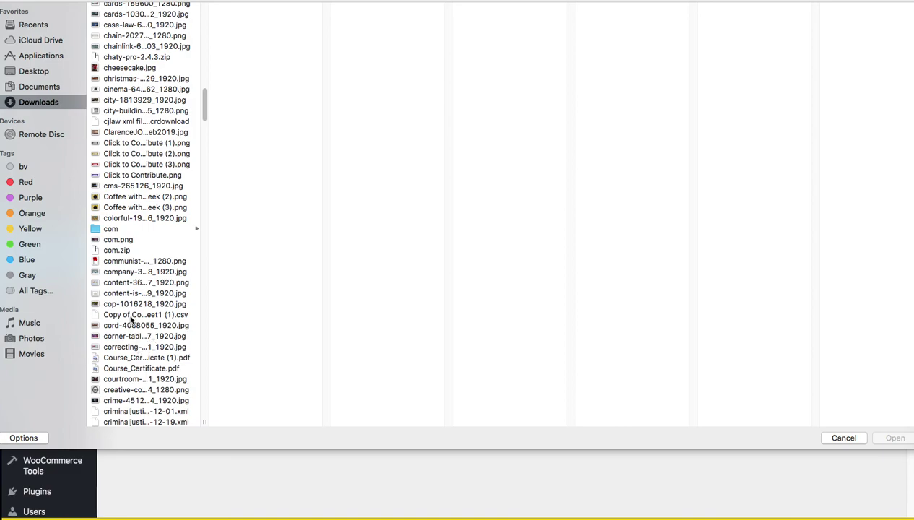
left_click(131, 316)
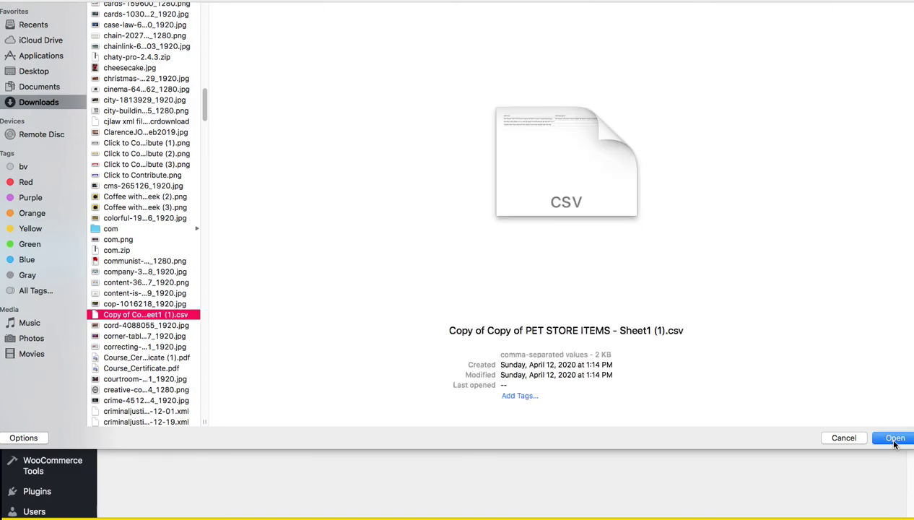
left_click(895, 438)
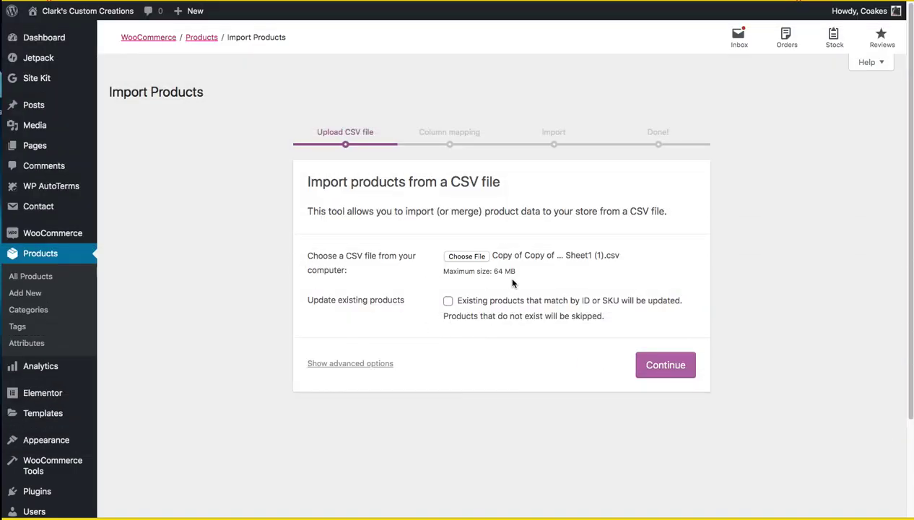
left_click(664, 367)
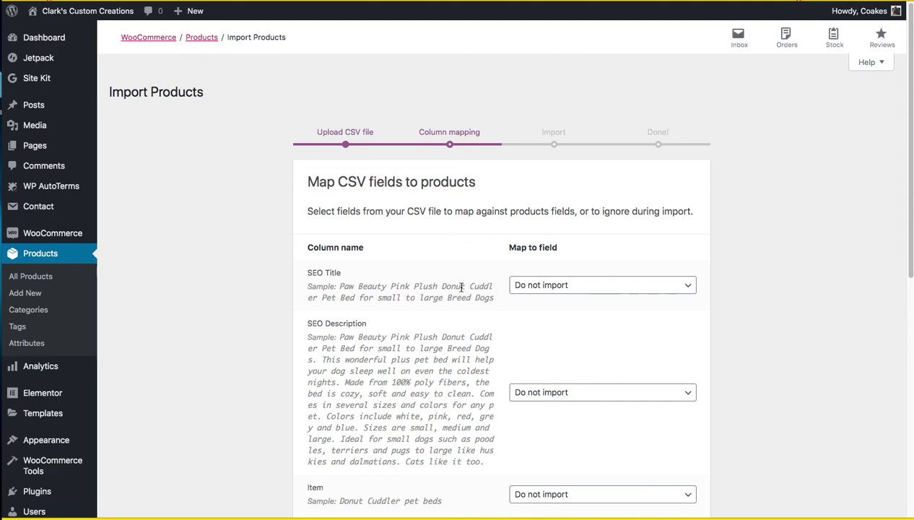
Step: Map the SEO Title column to the Short description product field
scroll(404, 281, "down", 2)
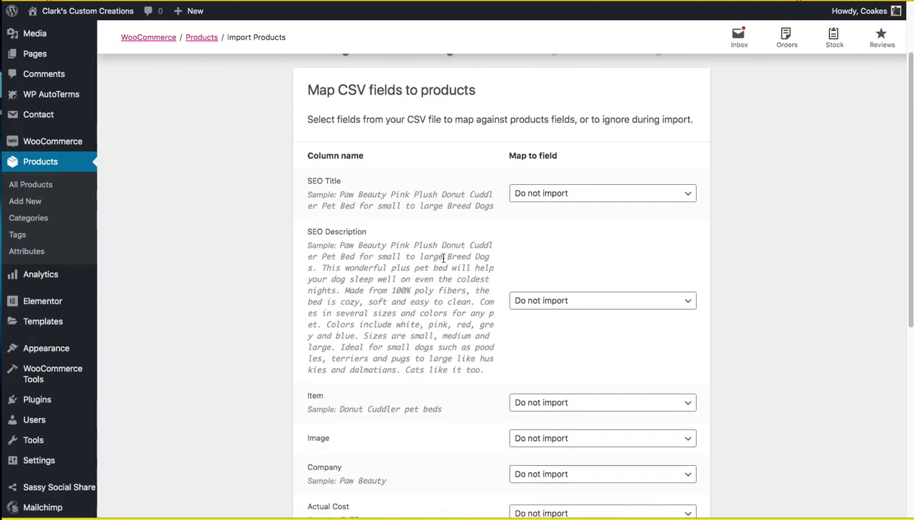
left_click(573, 195)
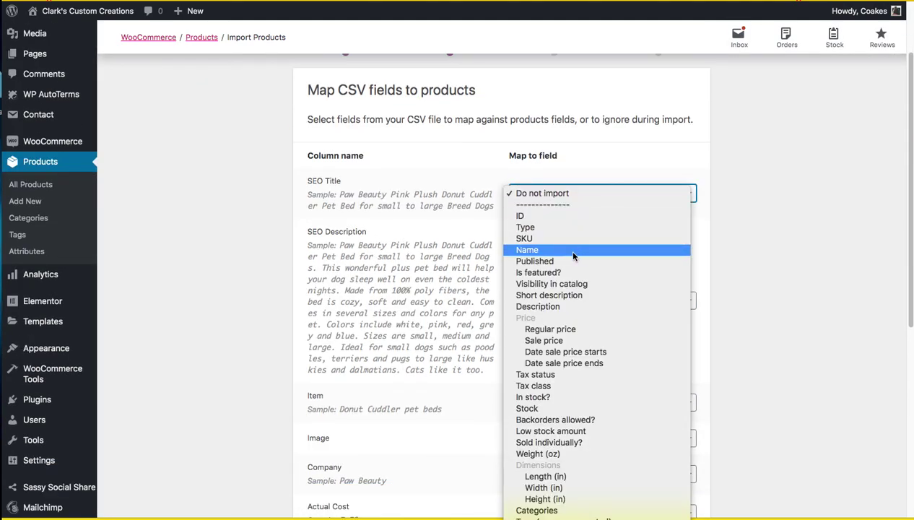
left_click(573, 307)
left_click(559, 193)
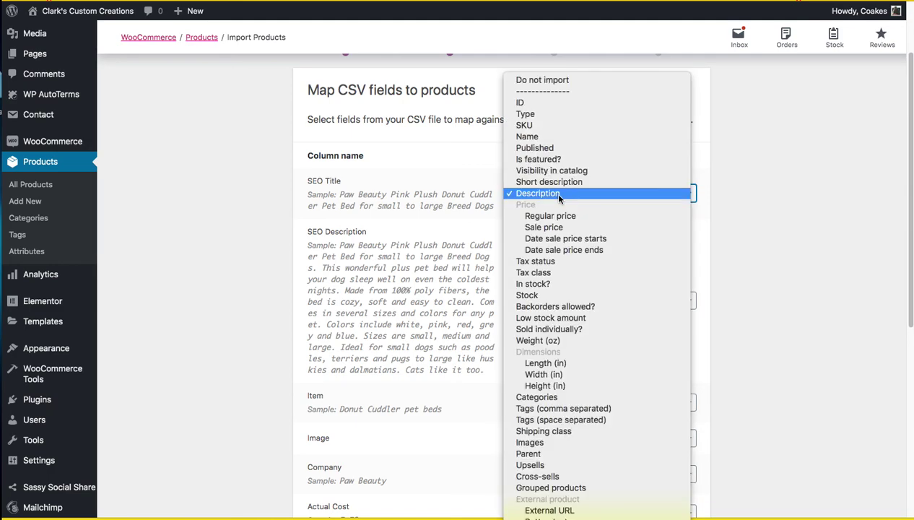
left_click(554, 182)
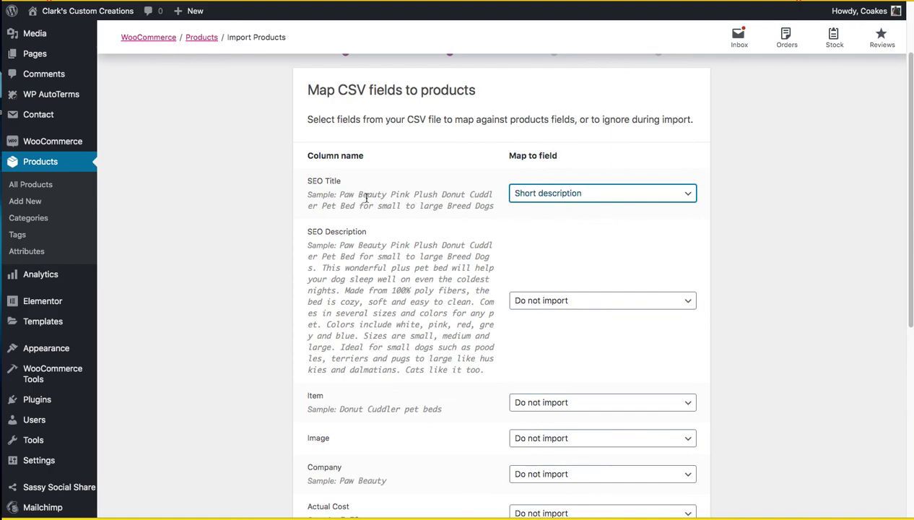
Step: Map the SEO Description column to the Description product field
scroll(514, 275, "down", 2)
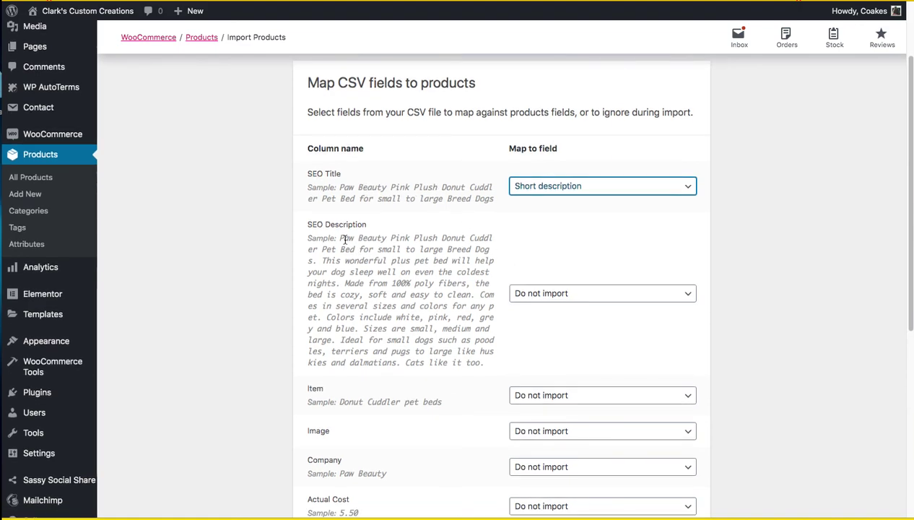
left_click(576, 279)
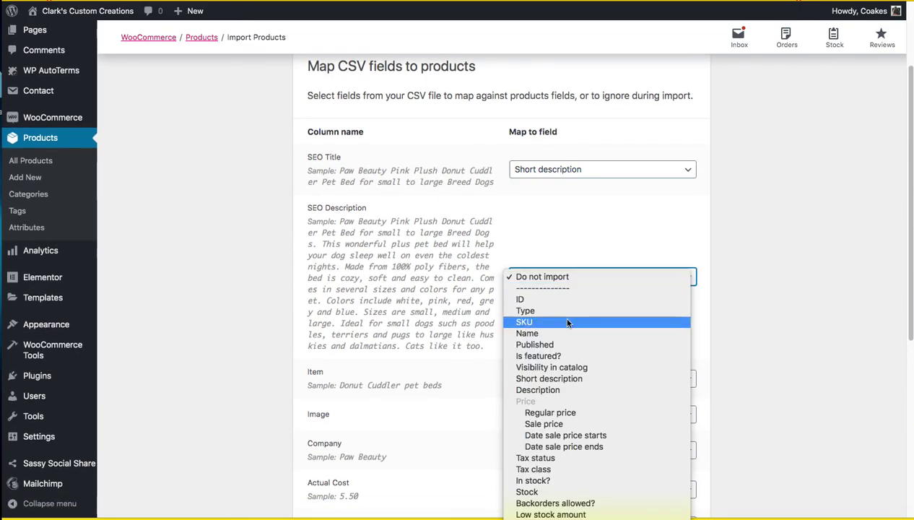
left_click(576, 389)
Step: Map the Item column to the Name product field
scroll(436, 314, "down", 3)
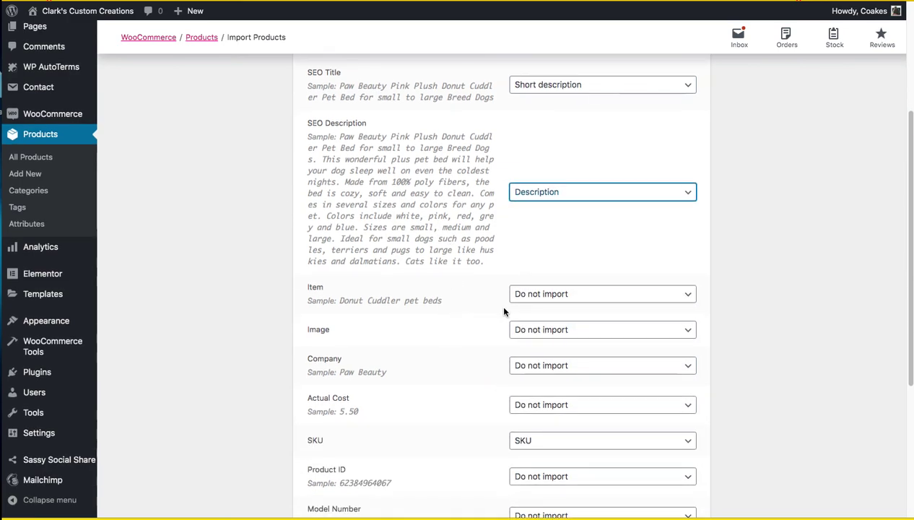
scroll(467, 267, "down", 2)
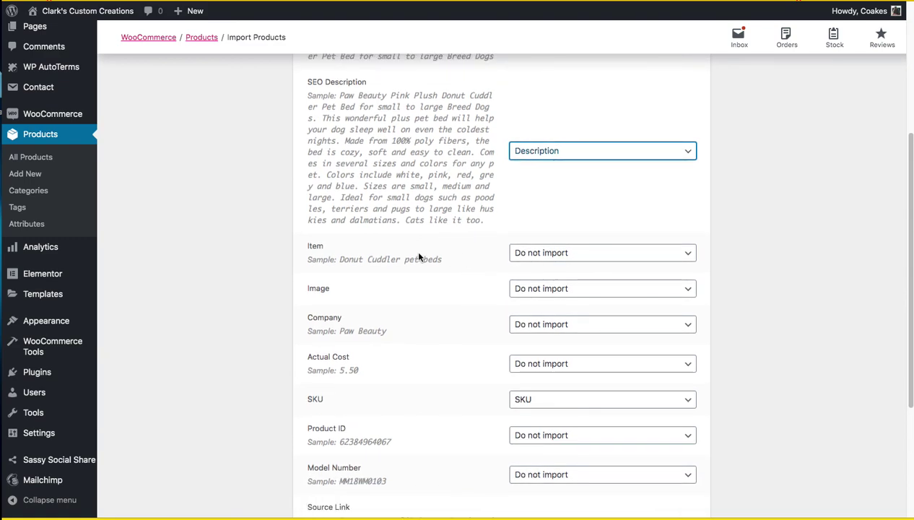
left_click(600, 251)
left_click(568, 312)
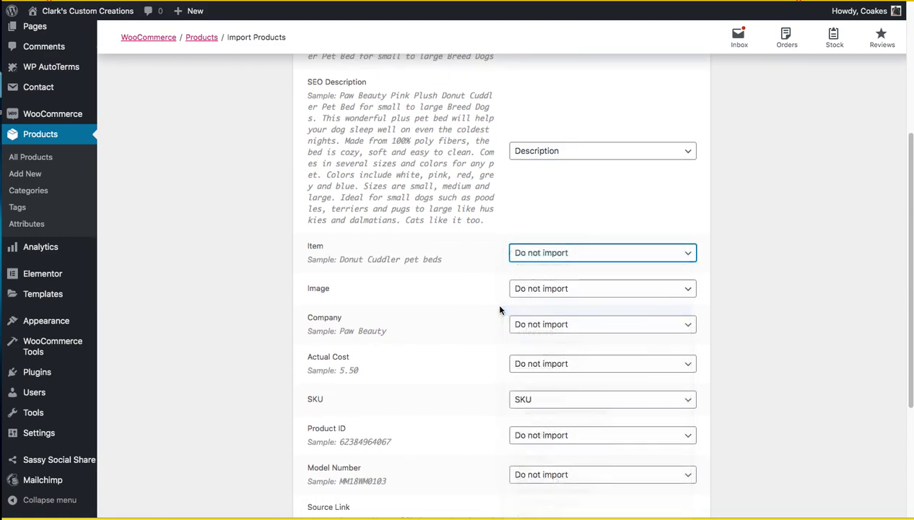
Step: Map the Image column to the Images product field
scroll(477, 296, "down", 2)
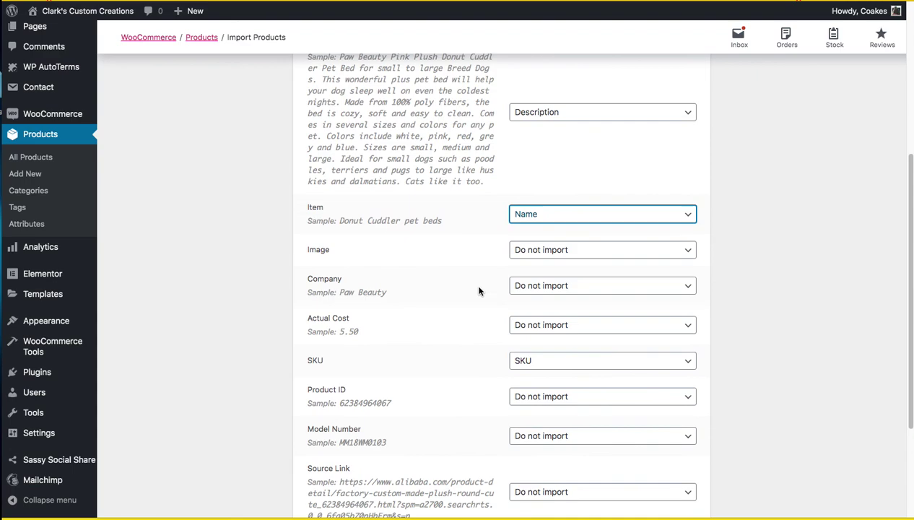
left_click(584, 250)
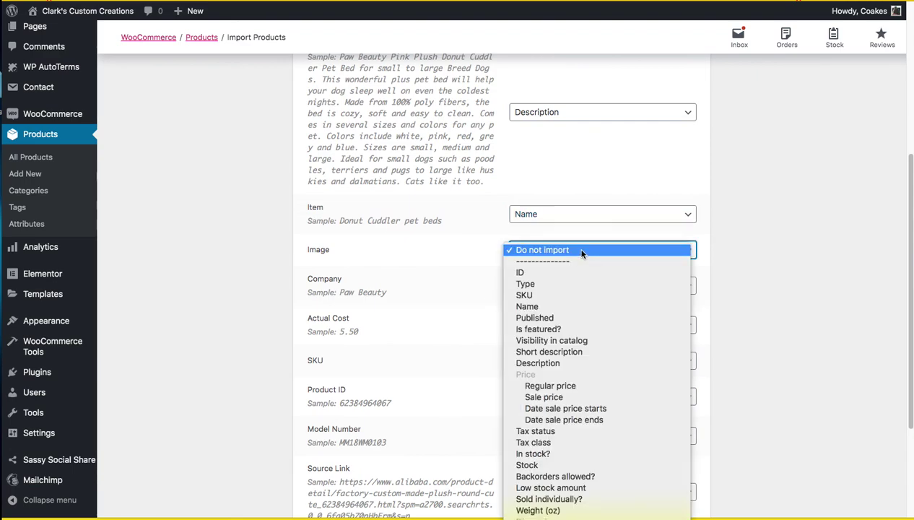
left_click(582, 251)
left_click(426, 262)
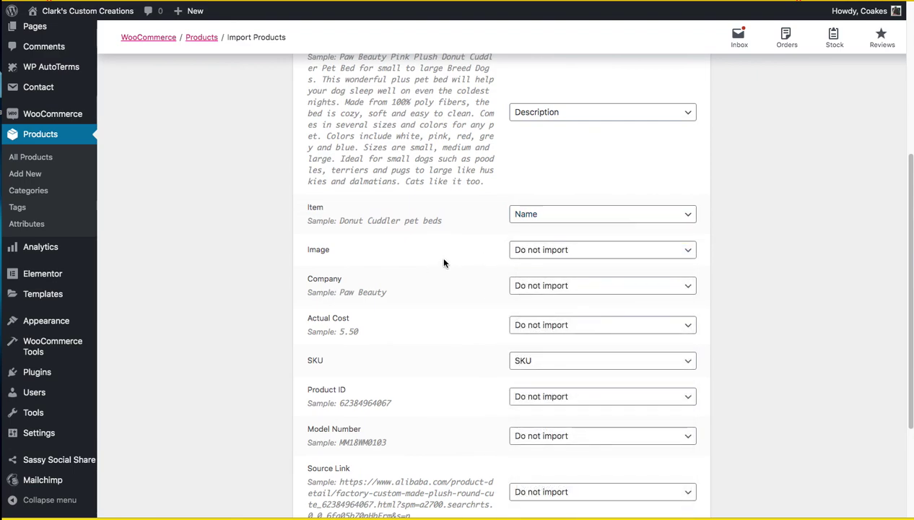
left_click(600, 250)
scroll(568, 345, "down", 5)
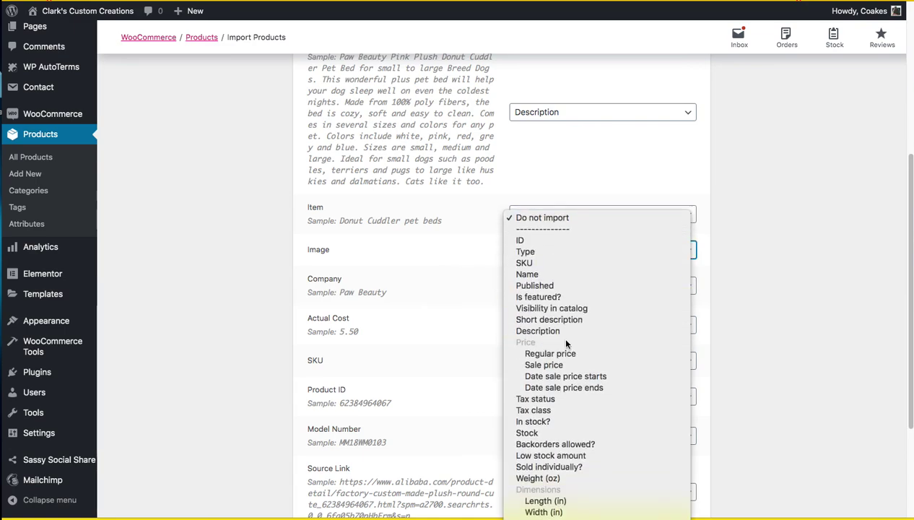
scroll(568, 346, "down", 2)
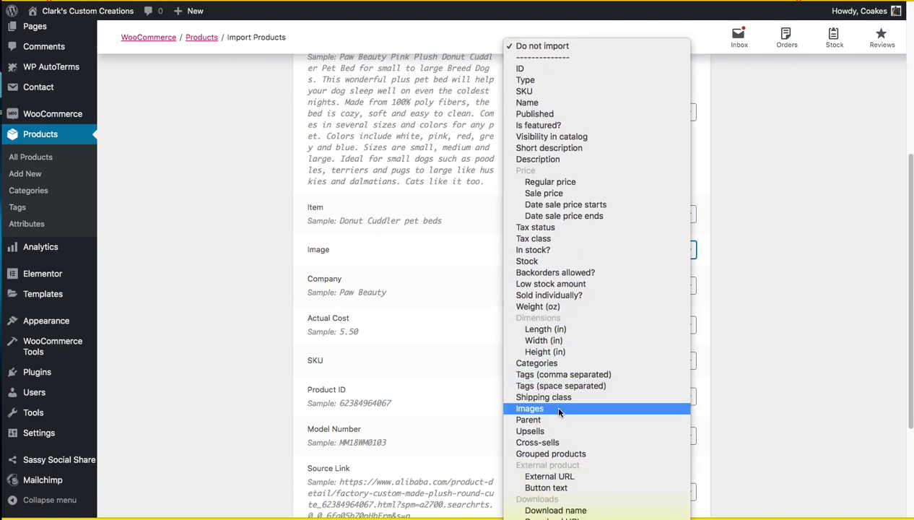
left_click(559, 410)
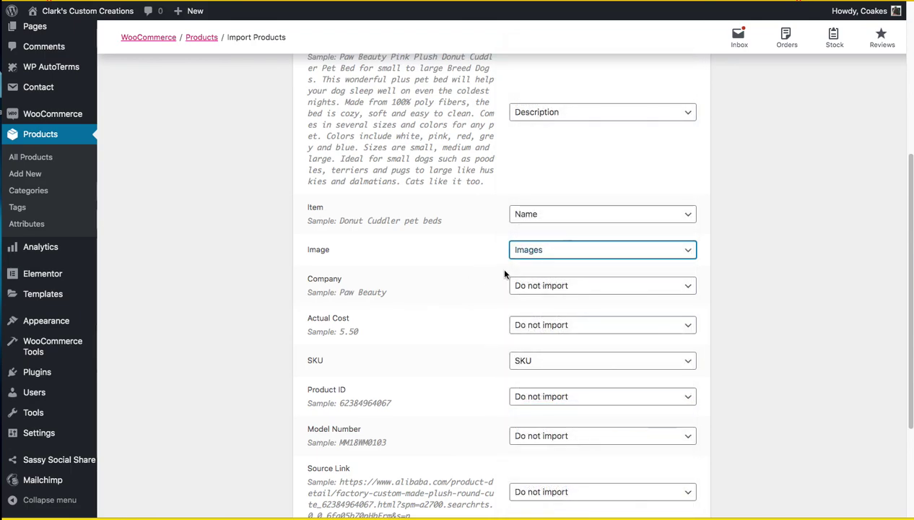
Step: Check the field choices for the Company column, leave it at Do not import, and review the SEO Title and SEO Description mappings
scroll(465, 283, "down", 2)
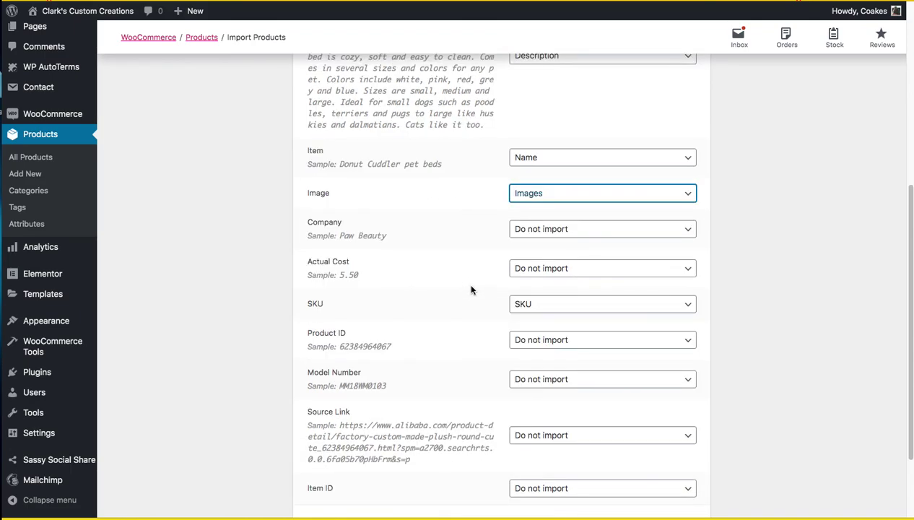
left_click(587, 231)
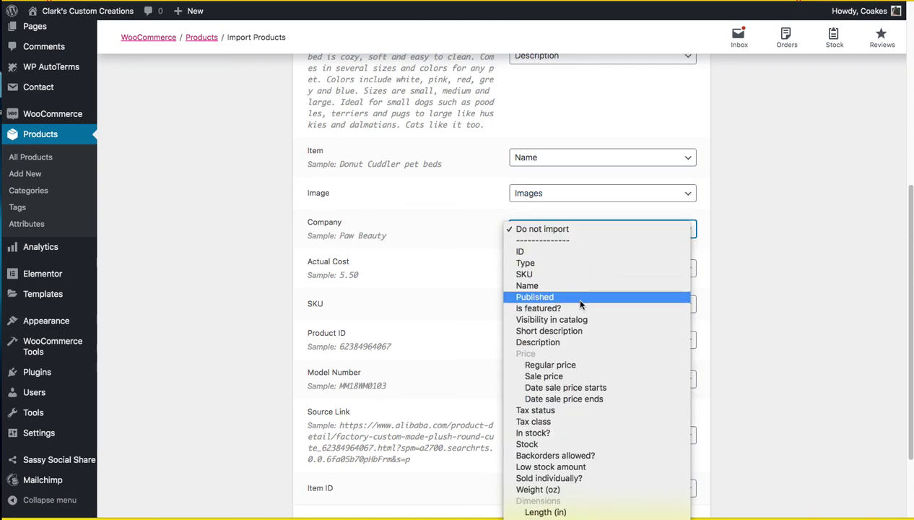
left_click(564, 226)
scroll(469, 205, "up", 6)
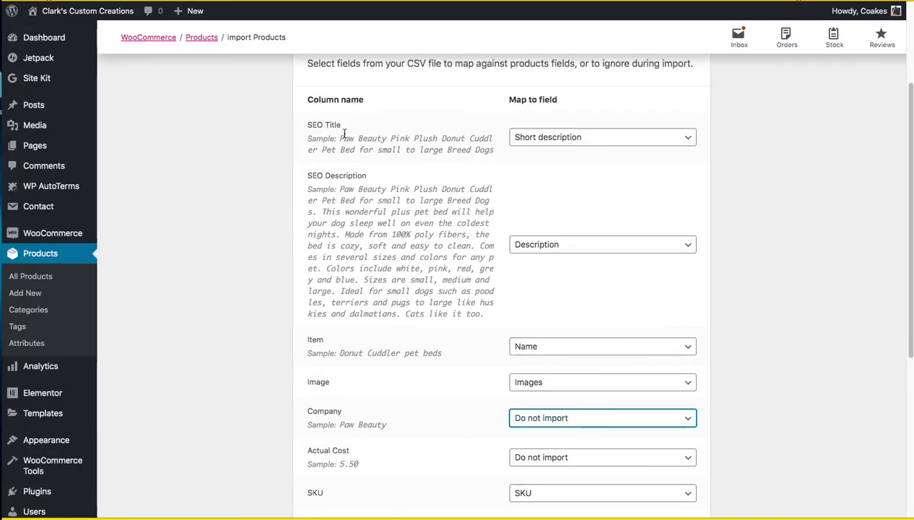
left_click(342, 137)
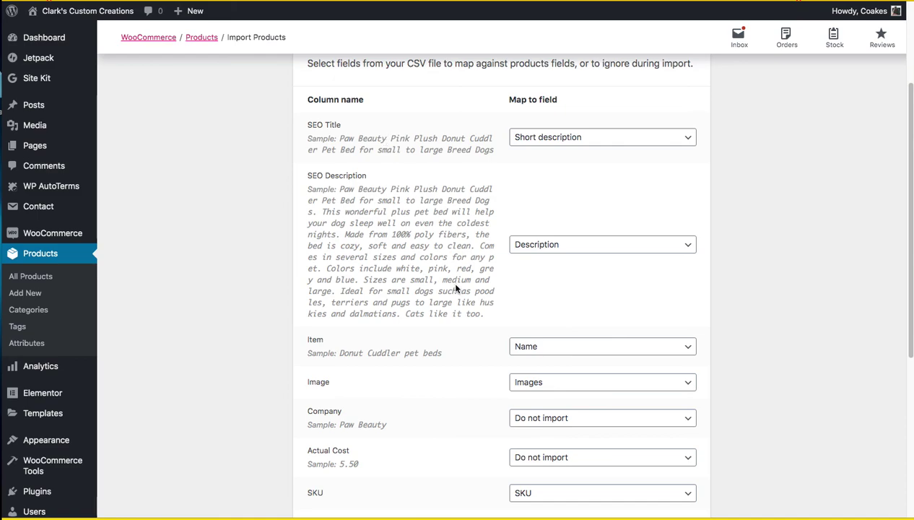
Step: Map the Product ID column to the ID product field
scroll(455, 289, "down", 6)
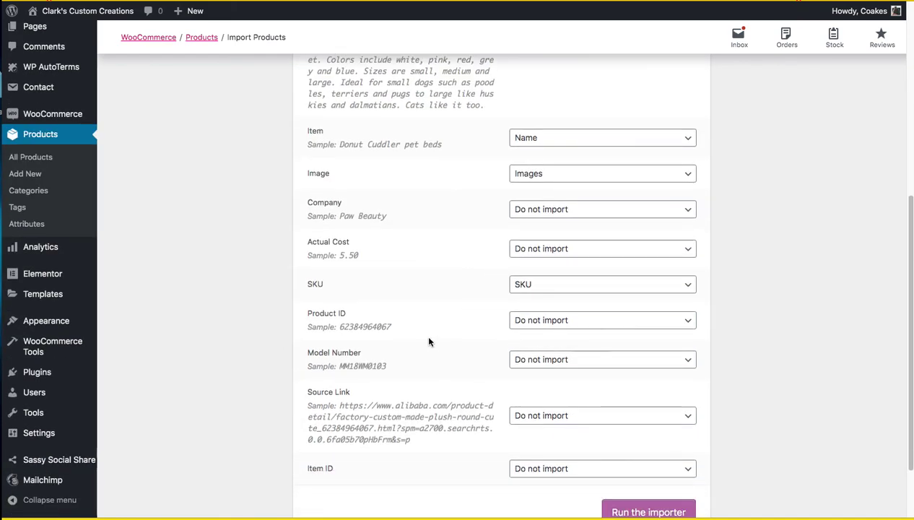
left_click(586, 324)
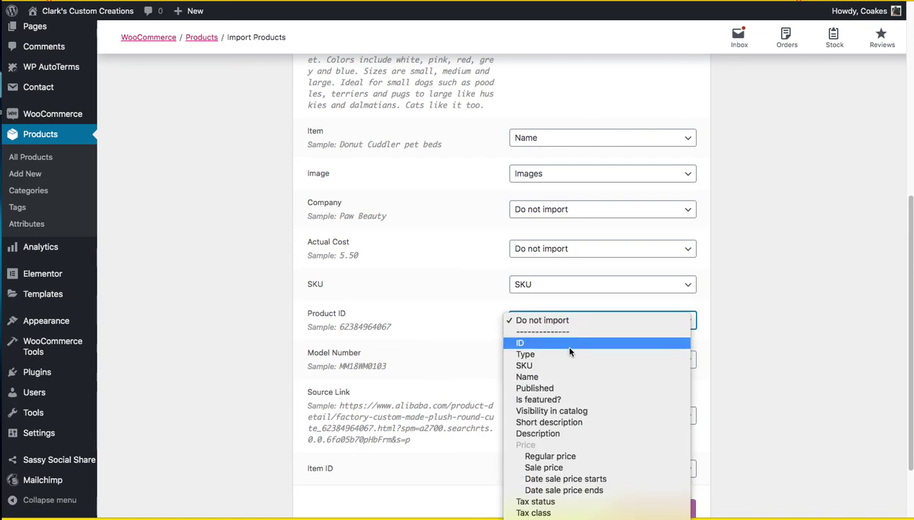
left_click(563, 343)
Step: Map the Model Number column to ID and set the Product ID column to Do not import
scroll(446, 345, "down", 1)
scroll(450, 352, "down", 1)
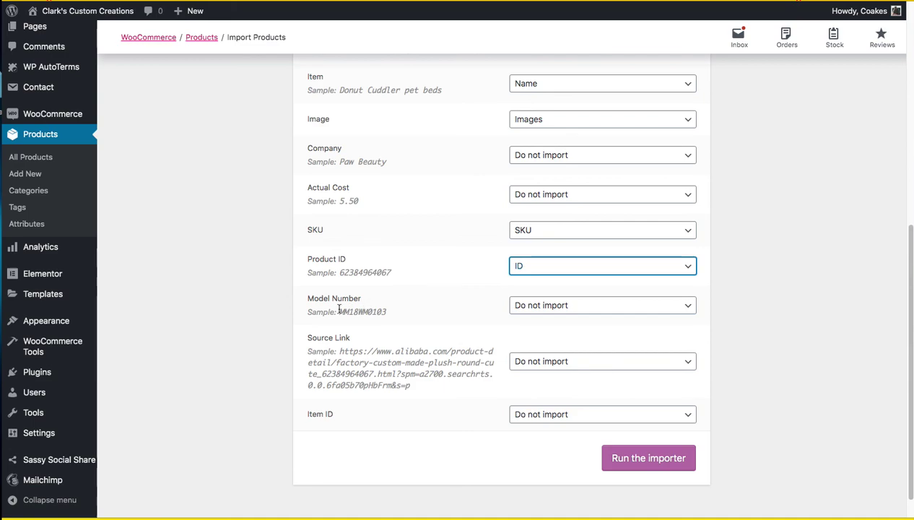
left_click(576, 314)
left_click(567, 305)
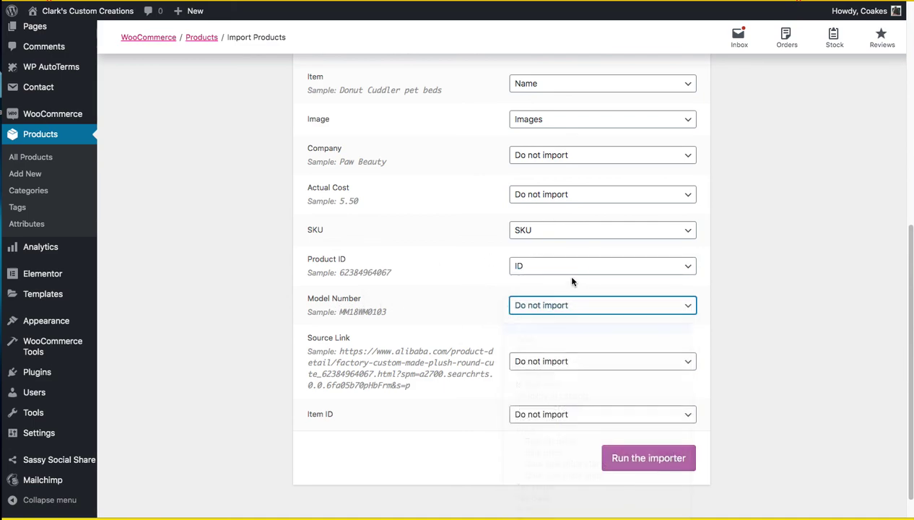
left_click(568, 269)
left_click(553, 244)
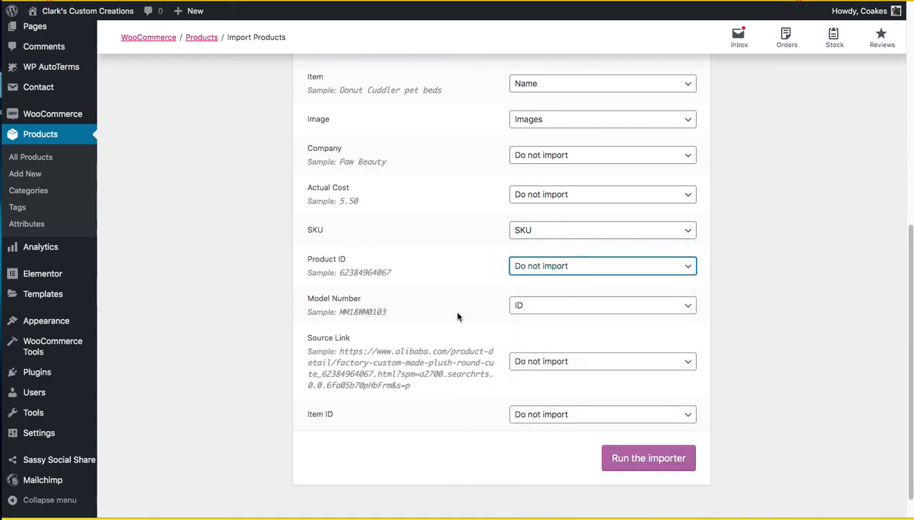
scroll(465, 316, "down", 1)
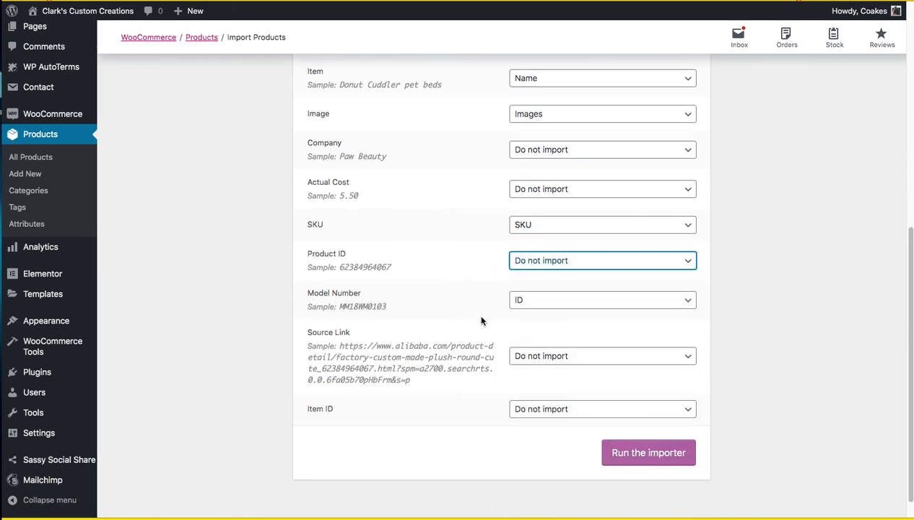
scroll(548, 339, "down", 1)
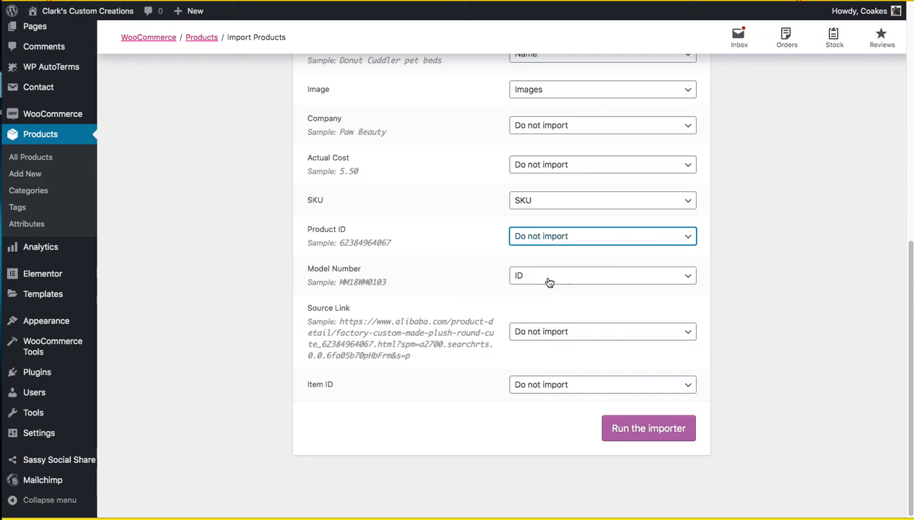
Step: Run the product import with the current column mapping and open the product list with the imported items
left_click(638, 429)
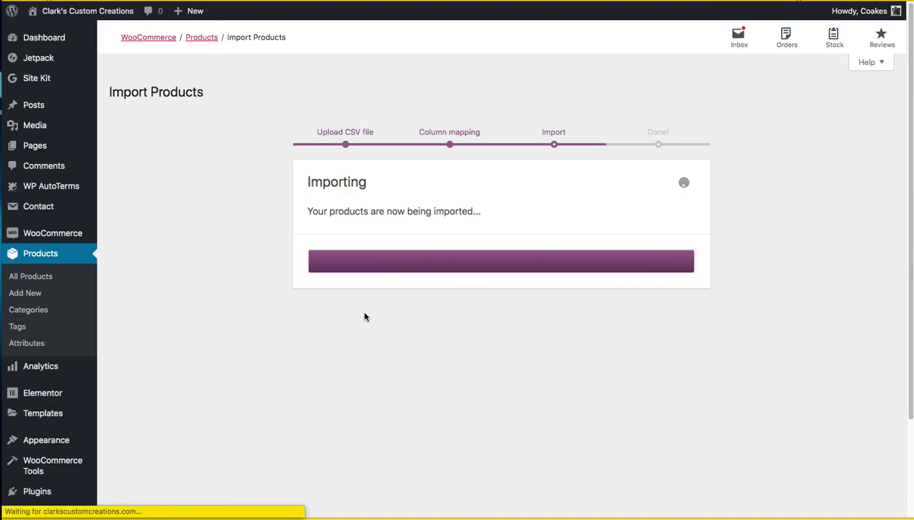
left_click(639, 345)
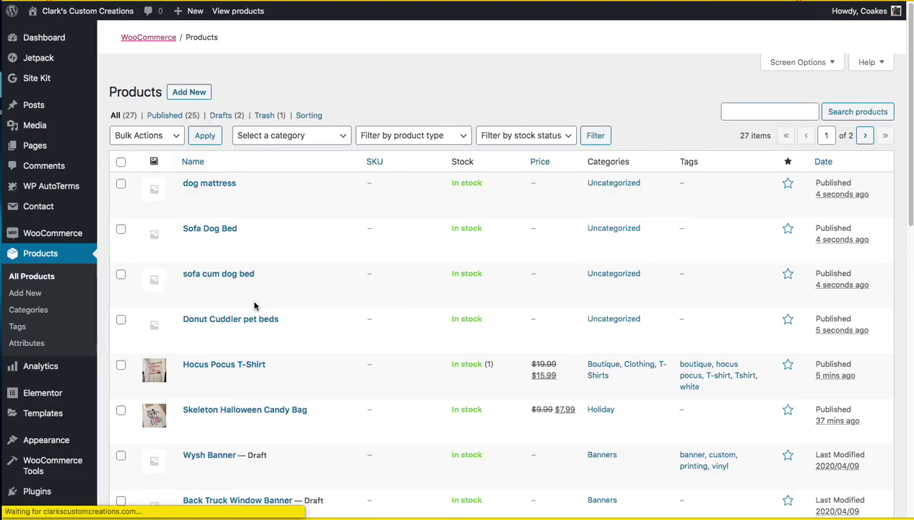
scroll(253, 297, "down", 1)
scroll(253, 298, "down", 5)
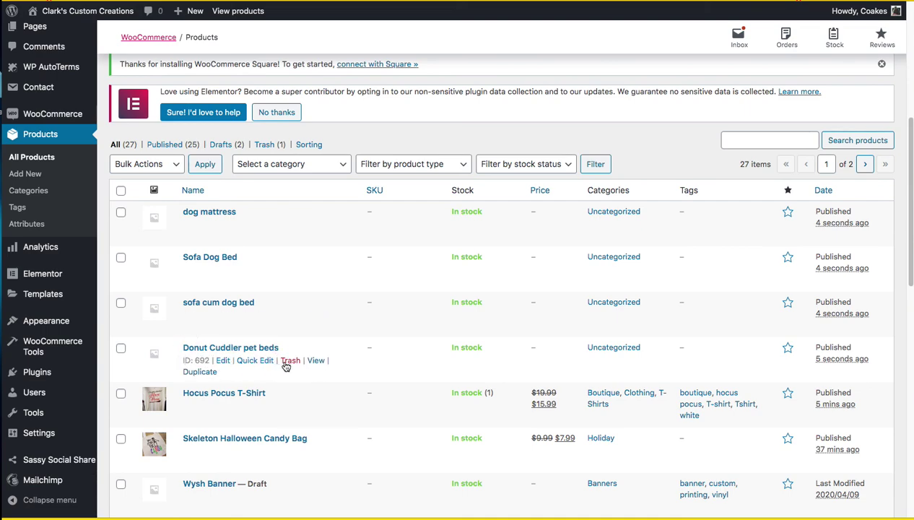
Step: View the Donut Cuddler pet beds product page and examine its image, short description, full description and related products
left_click(316, 360)
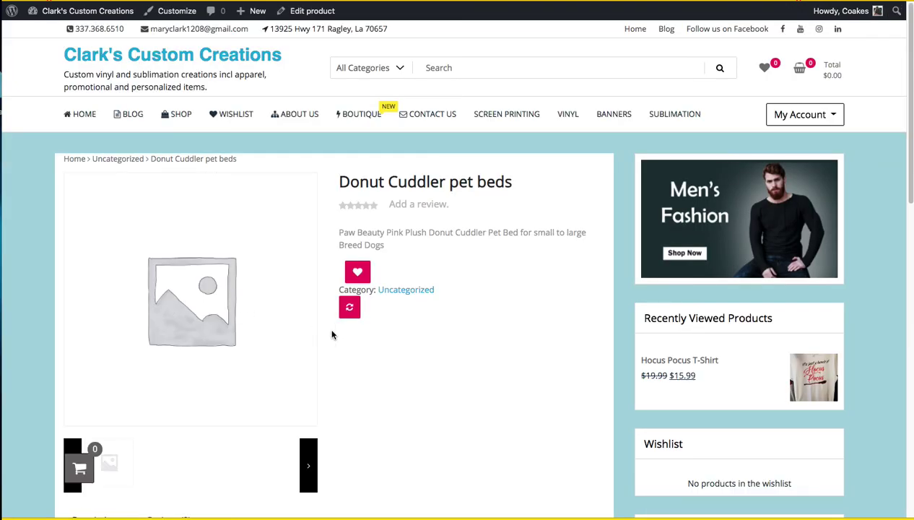
scroll(332, 334, "down", 3)
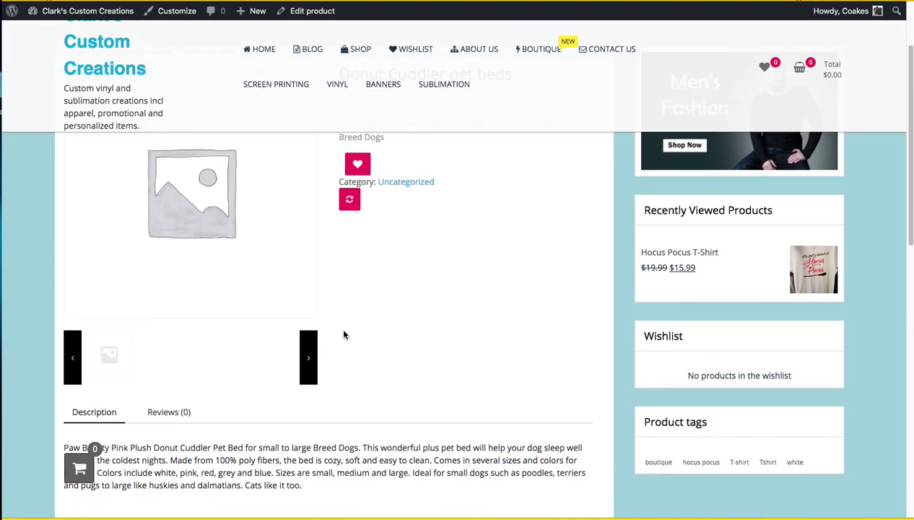
scroll(343, 334, "down", 2)
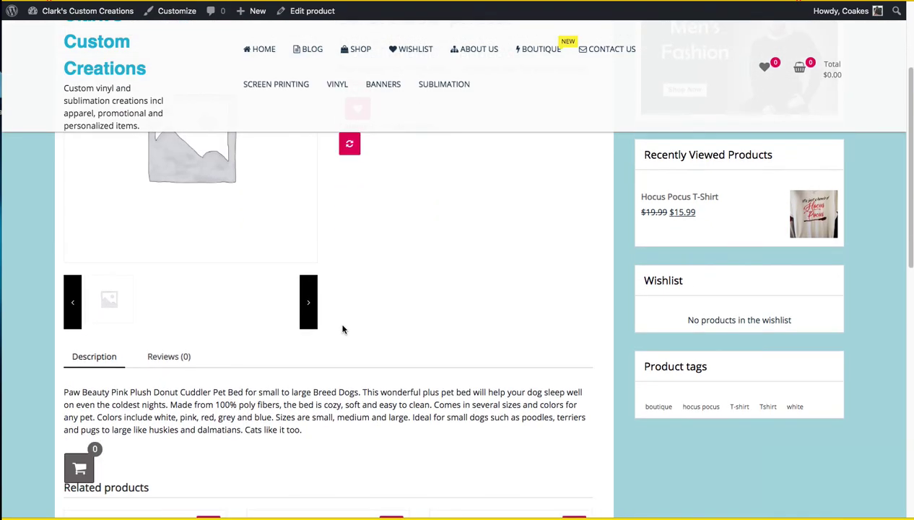
scroll(343, 329, "up", 3)
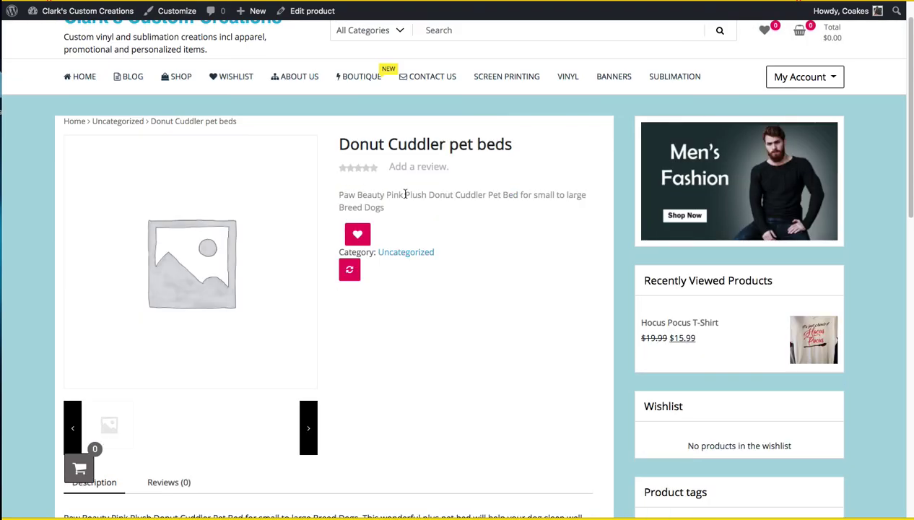
scroll(393, 239, "down", 6)
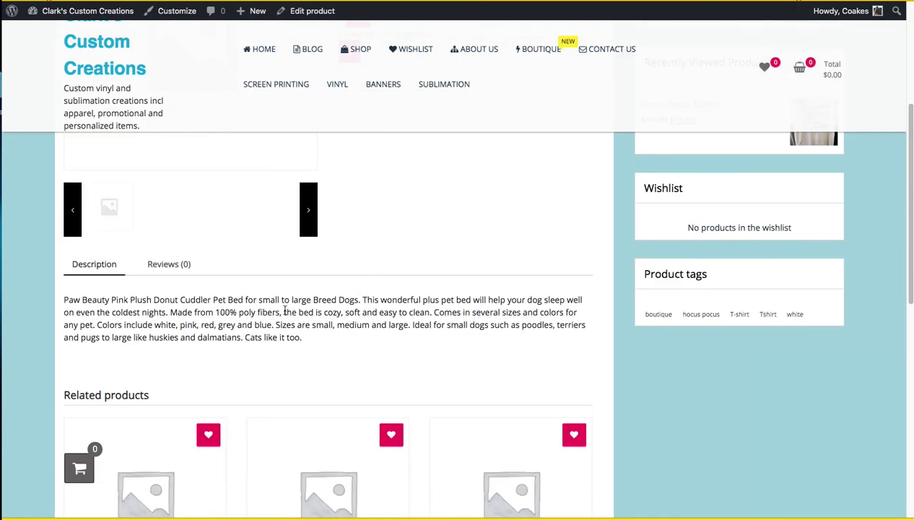
scroll(262, 311, "down", 10)
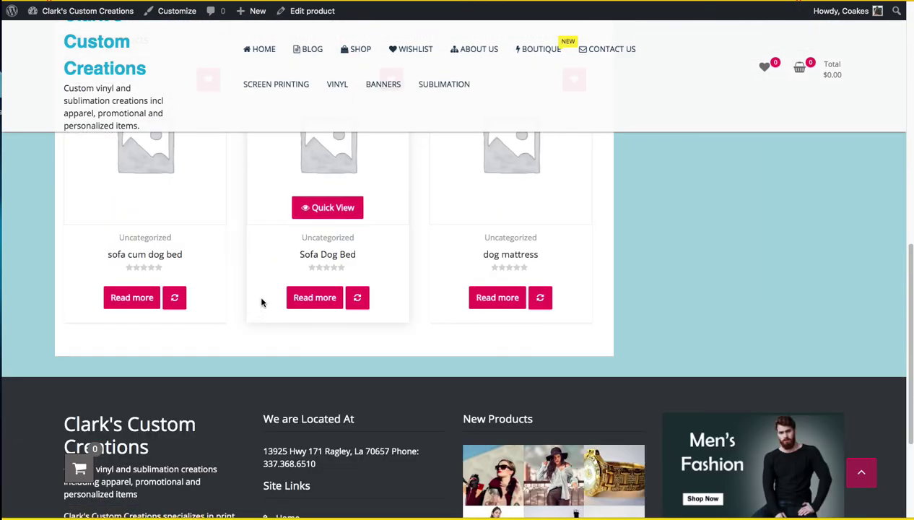
scroll(256, 289, "up", 2)
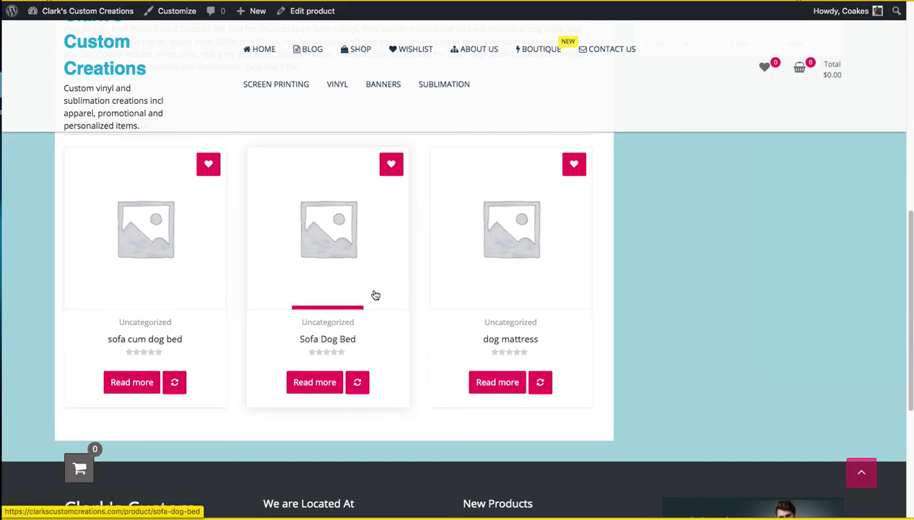
scroll(224, 287, "up", 10)
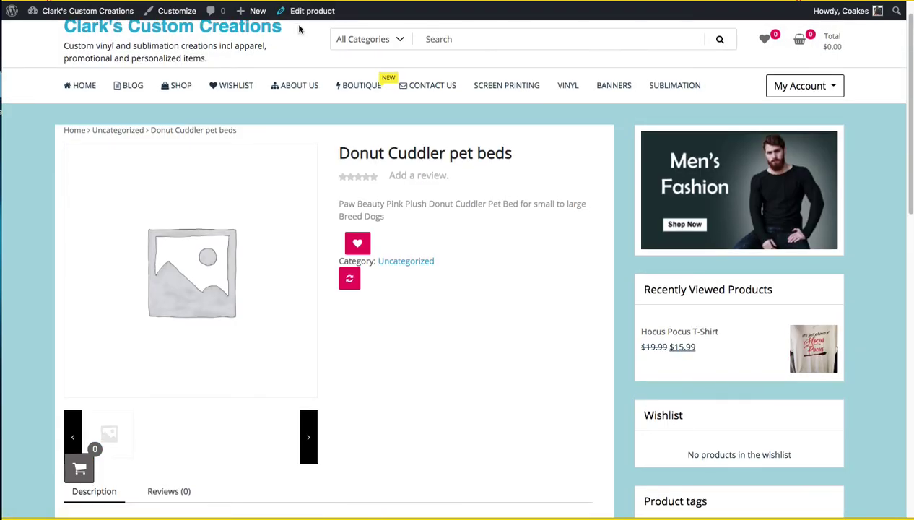
Step: Open the Donut Cuddler pet beds product for editing and set received_244880106059221.jpeg from the media library as its product image
left_click(306, 12)
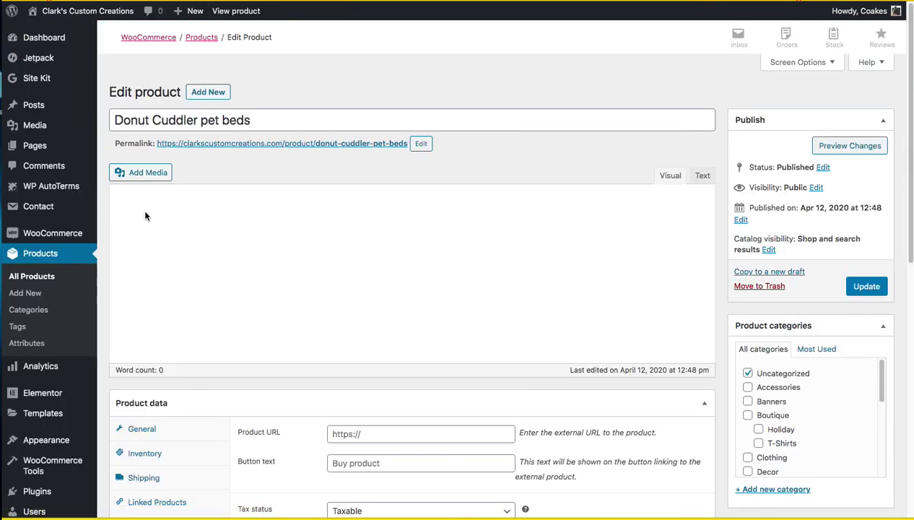
scroll(189, 396, "down", 3)
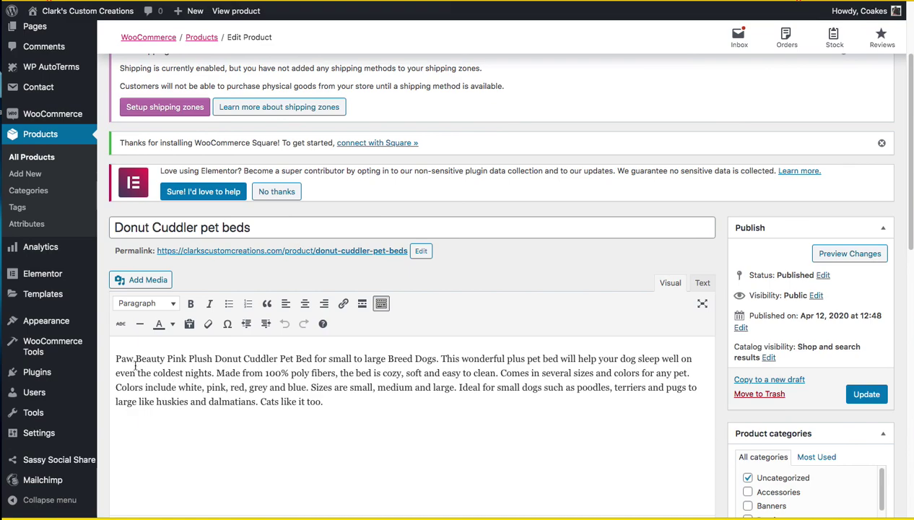
scroll(184, 353, "down", 3)
scroll(763, 347, "down", 3)
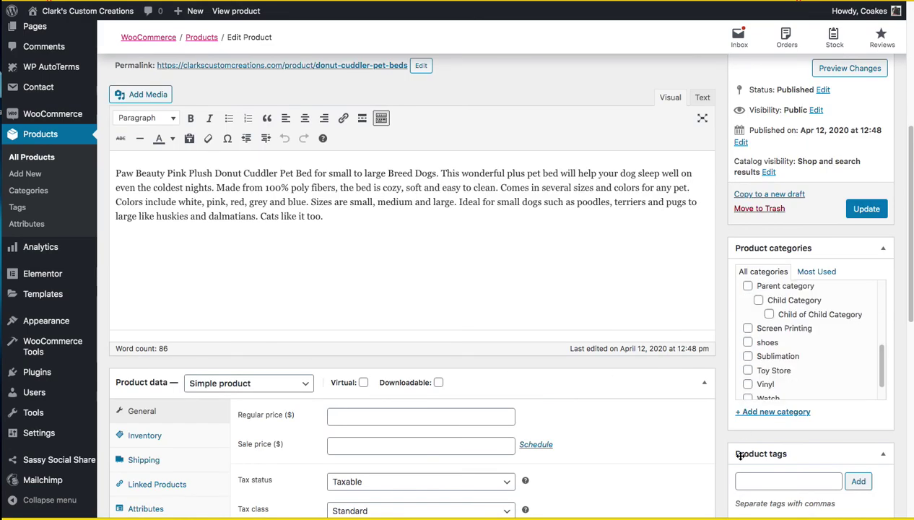
scroll(732, 451, "down", 2)
left_click(754, 389)
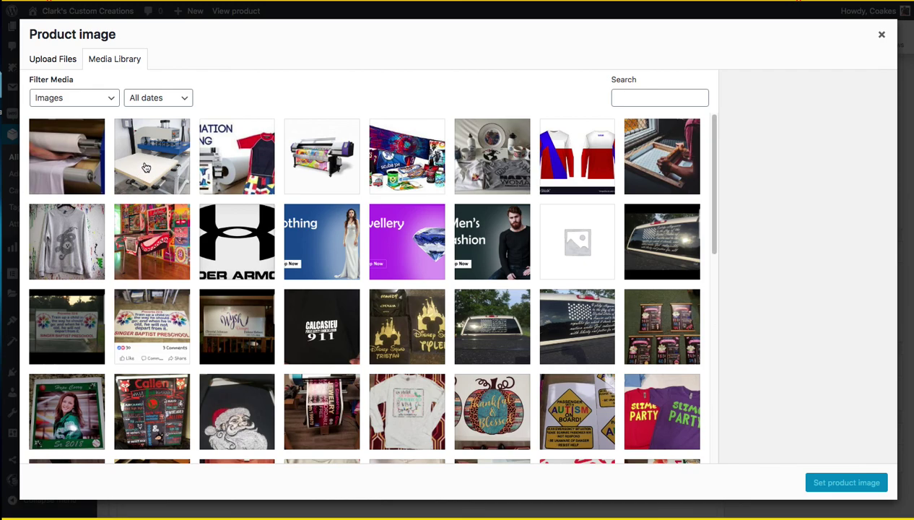
left_click(145, 166)
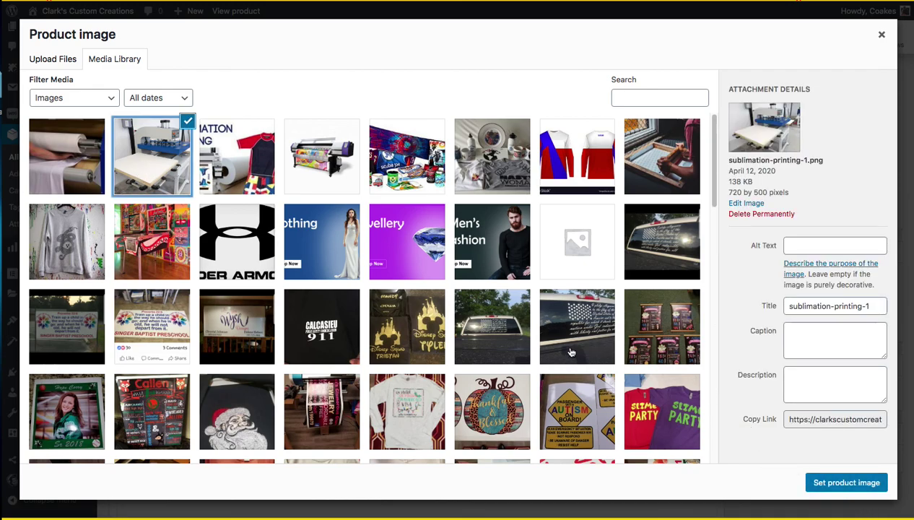
left_click(649, 335)
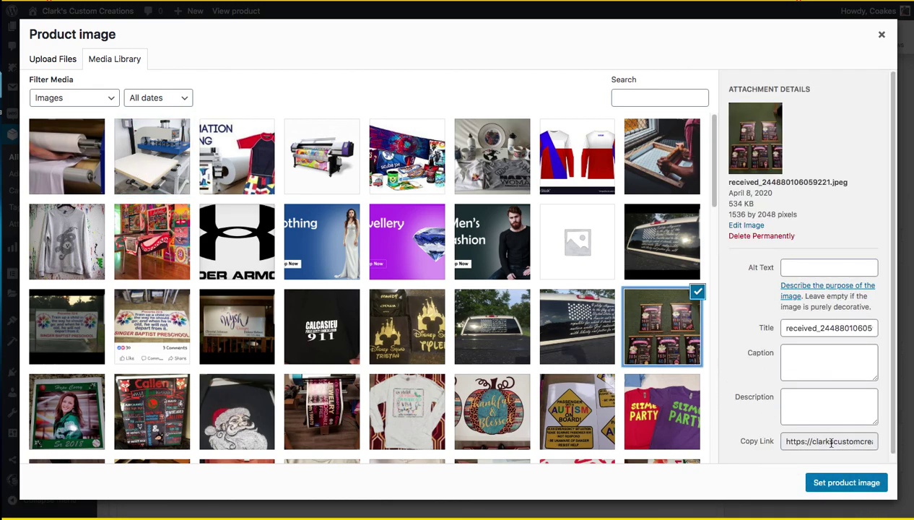
left_click(862, 482)
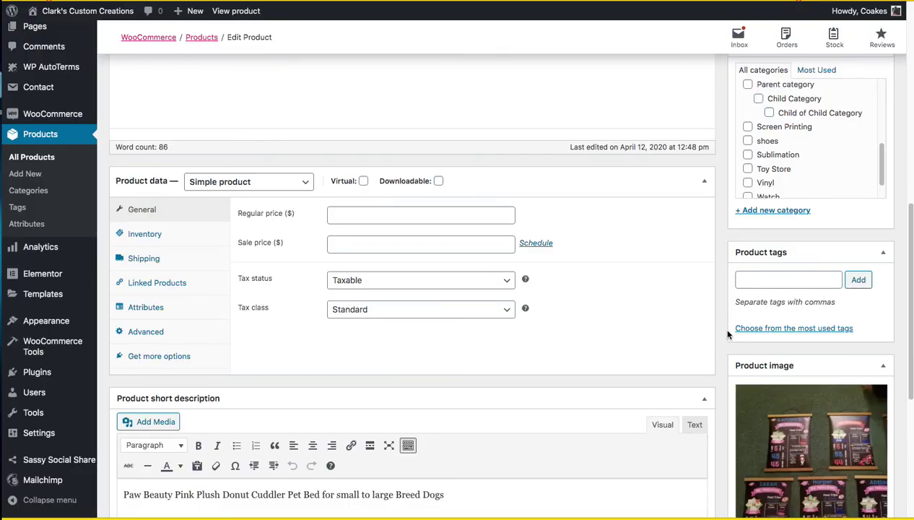
Step: Set the product's regular price to 20.00 and leave the sale price empty
scroll(721, 332, "down", 3)
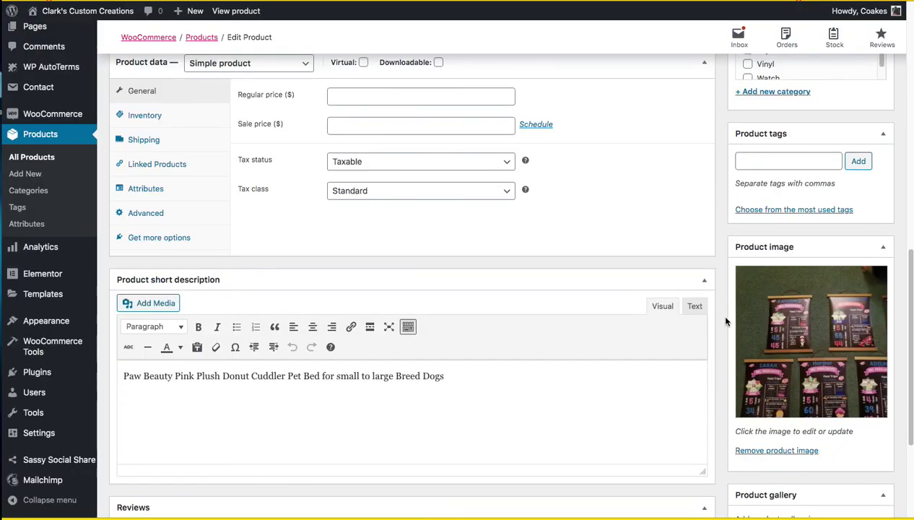
scroll(718, 296, "up", 3)
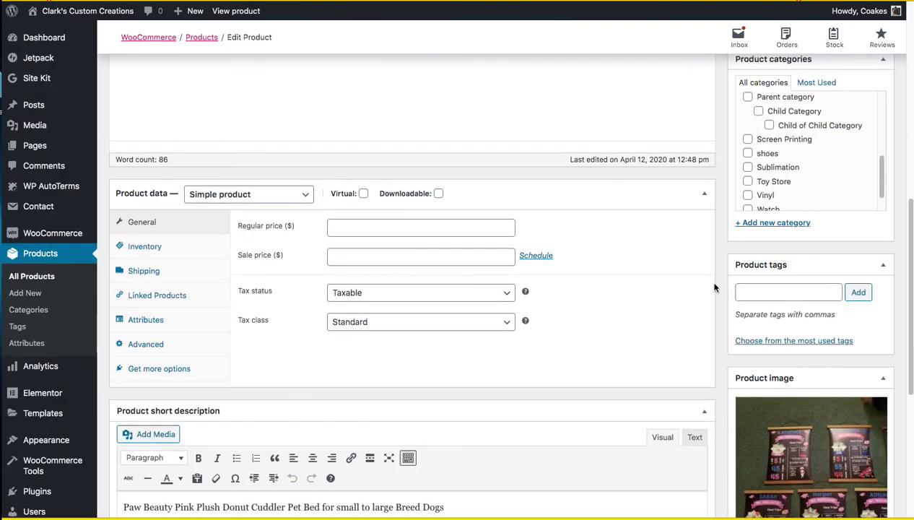
left_click(385, 225)
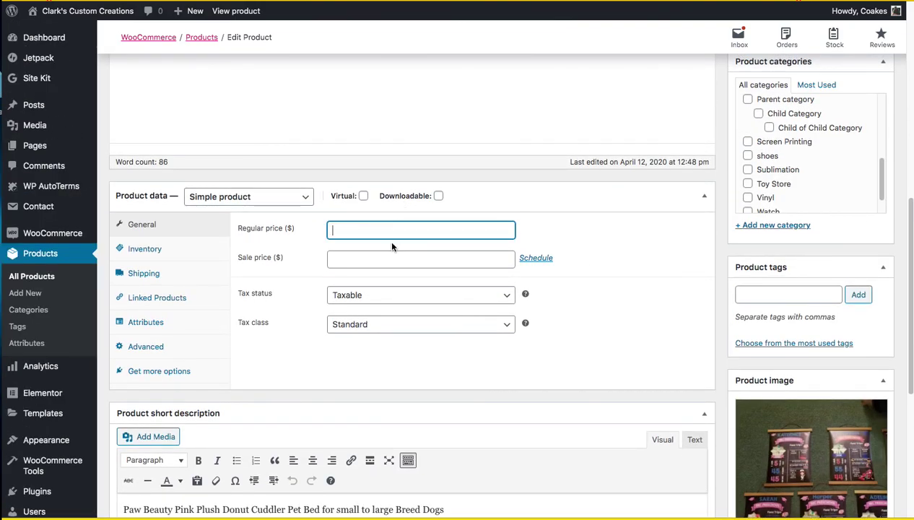
left_click(386, 262)
left_click(579, 334)
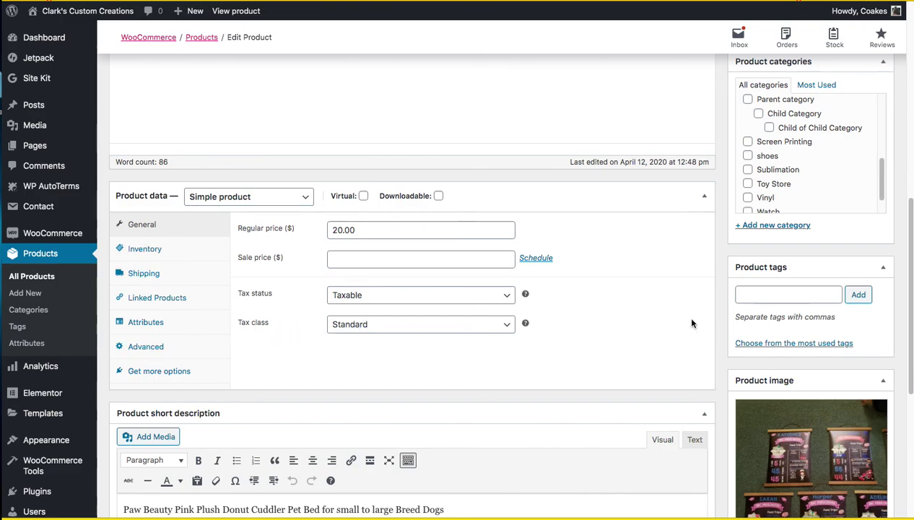
Step: Add the product tag "dog bed" to the pet bed product
left_click(771, 299)
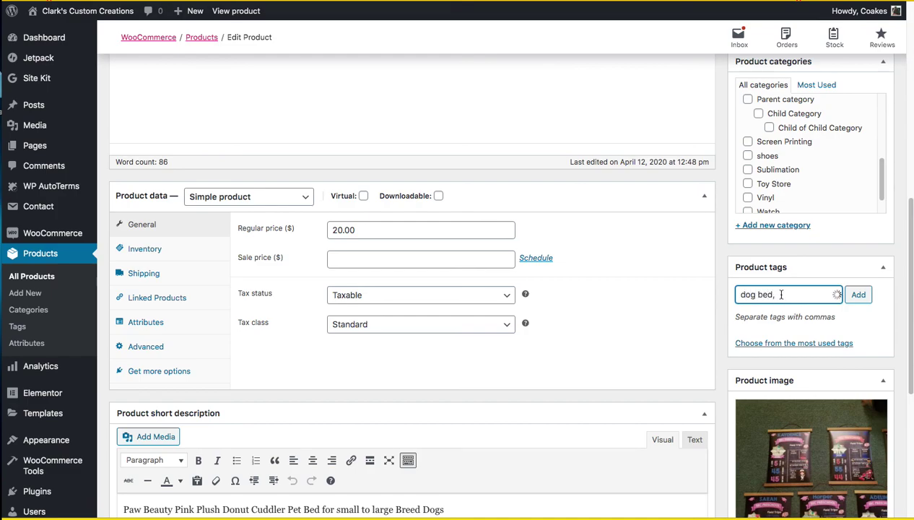
left_click(871, 297)
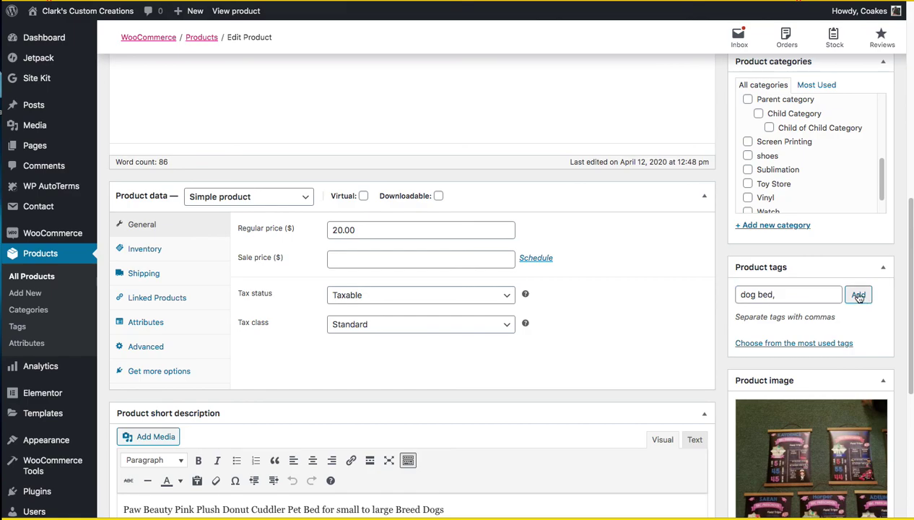
scroll(783, 238, "up", 1)
scroll(770, 207, "up", 5)
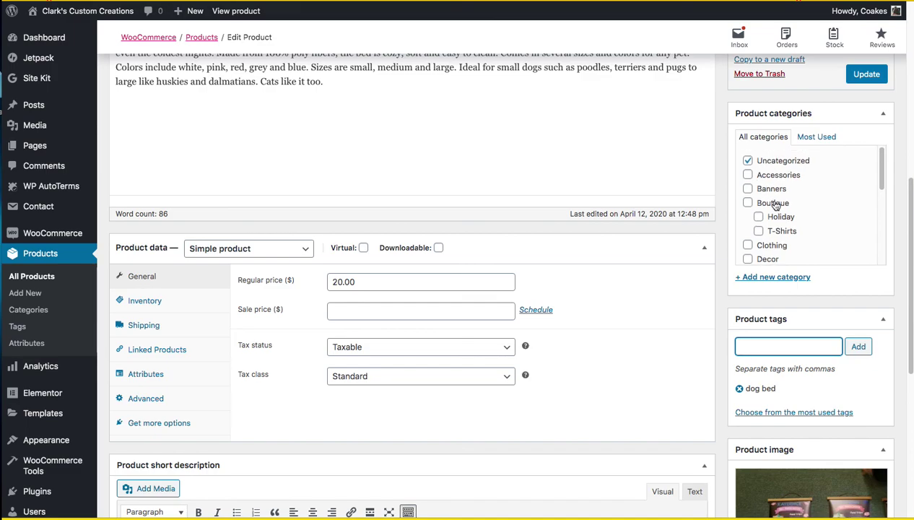
scroll(729, 243, "up", 4)
scroll(730, 244, "up", 2)
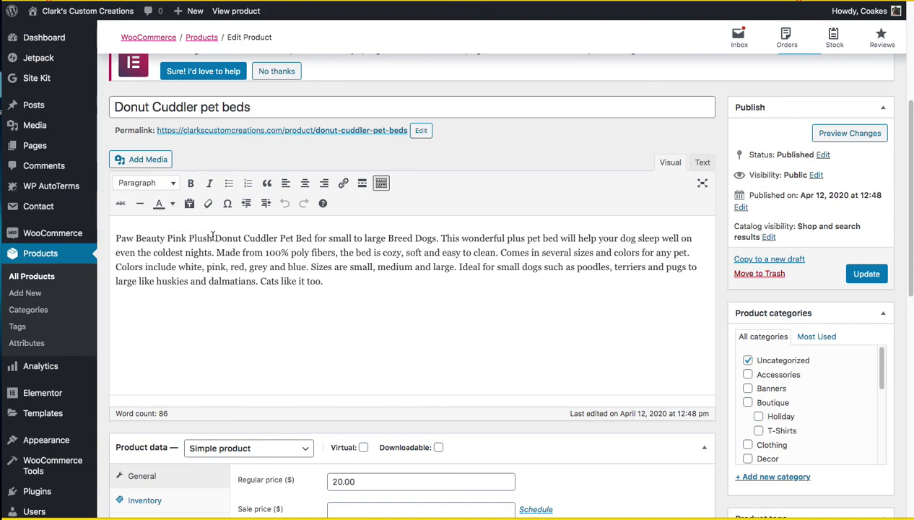
left_click_drag(216, 238, 292, 238)
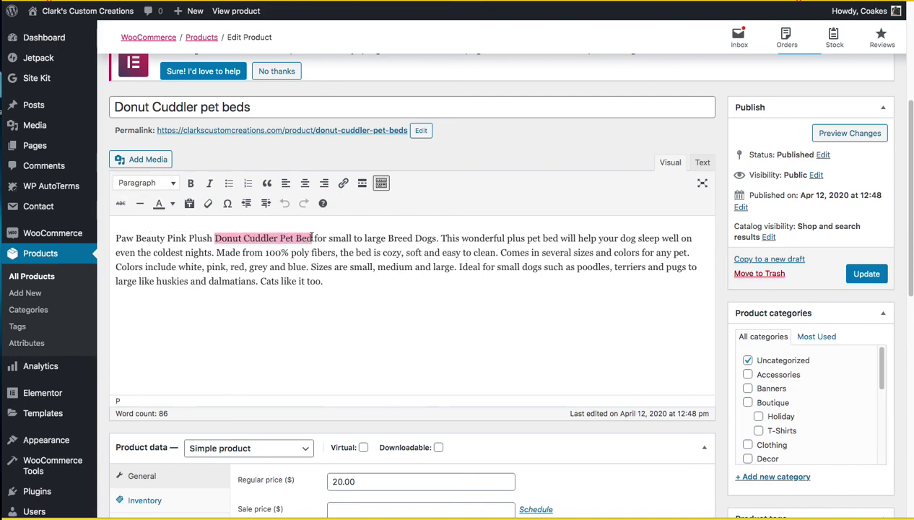
left_click(343, 184)
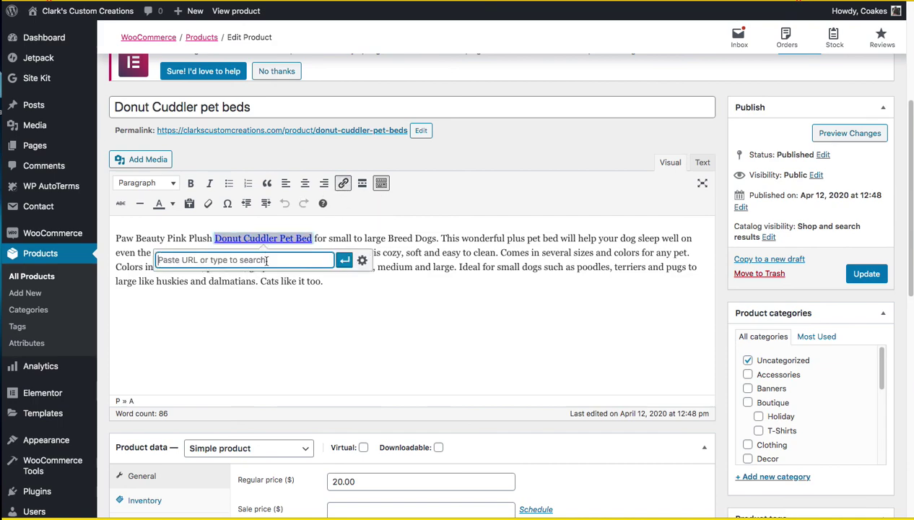
left_click(419, 265)
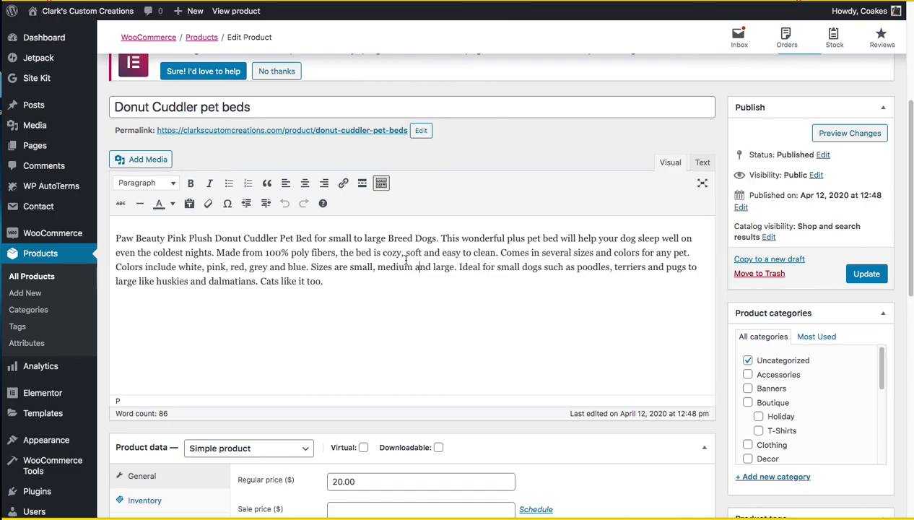
Step: Review the product's short description and image, and save the changes to the published product
scroll(407, 262, "down", 10)
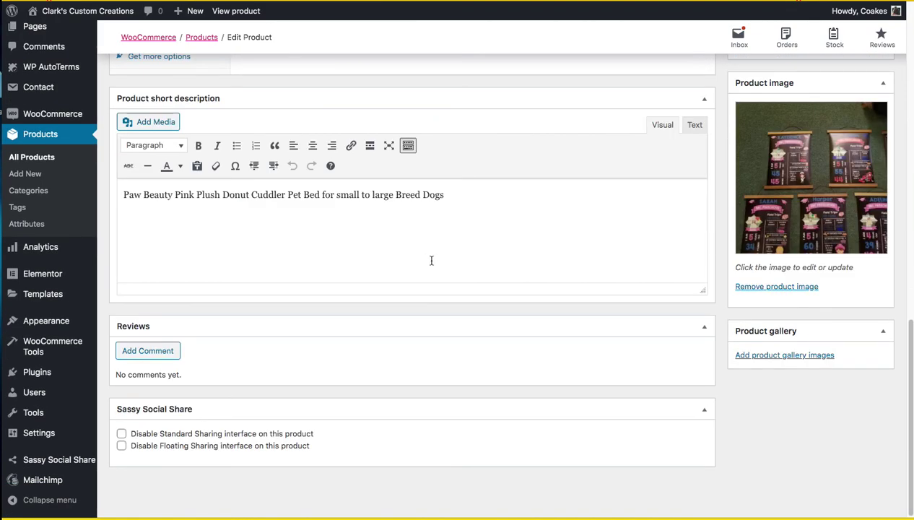
scroll(611, 270, "up", 10)
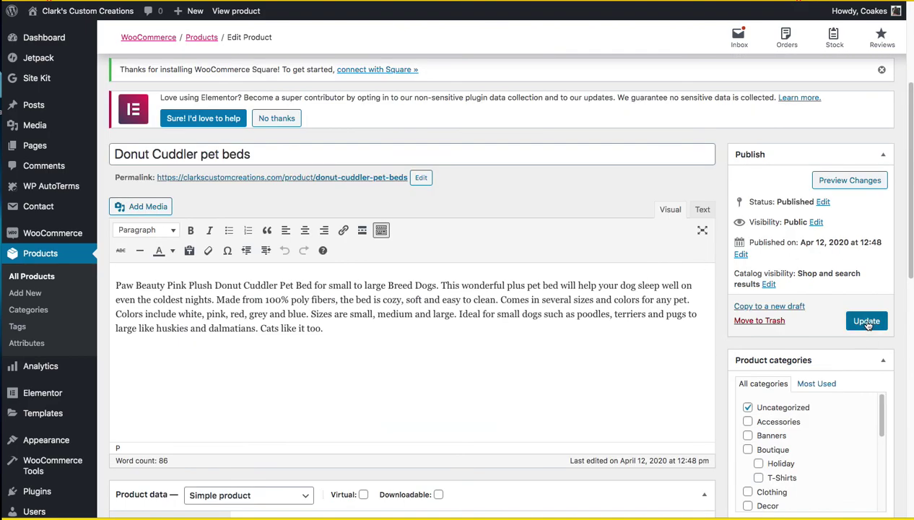
left_click(866, 322)
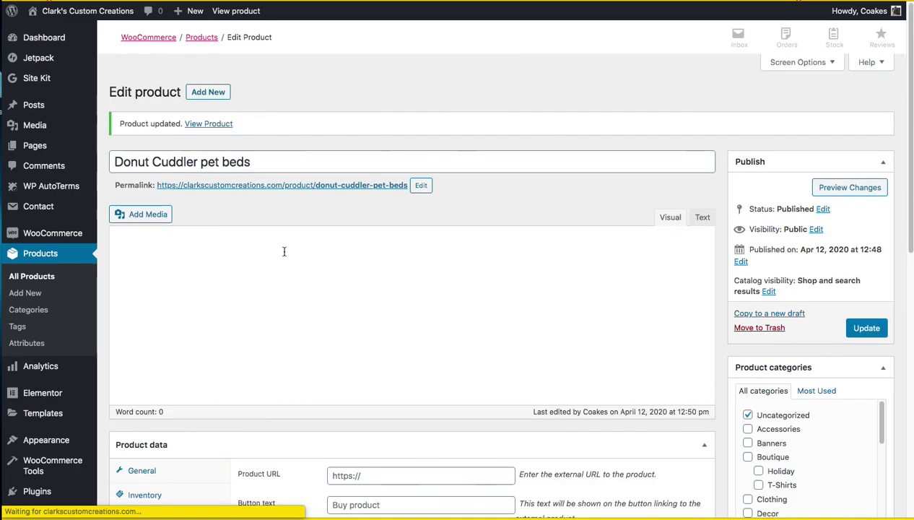
Step: View the updated Donut Cuddler pet beds page in the store and check its image, price and tag
scroll(267, 257, "down", 1)
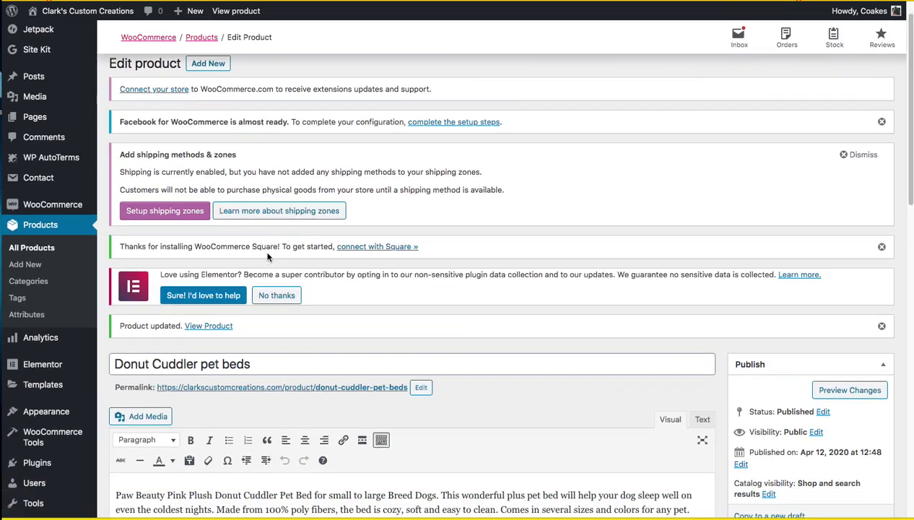
left_click(208, 326)
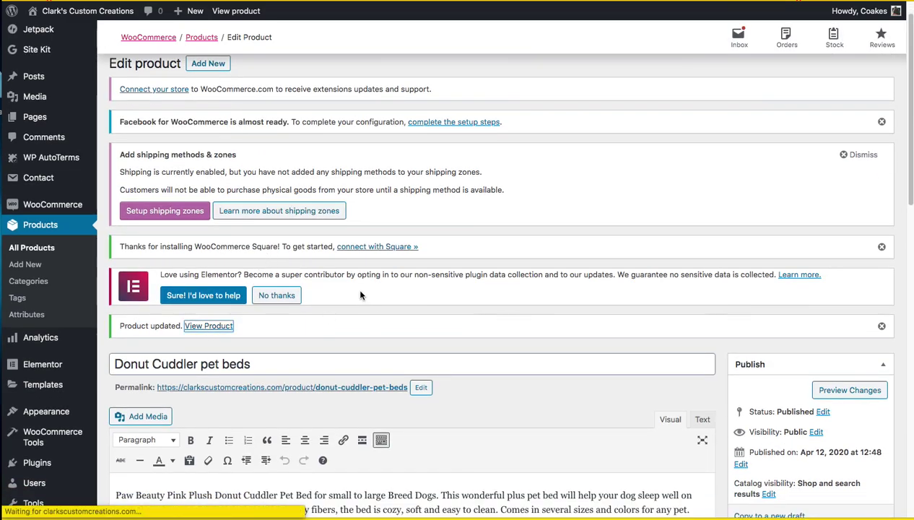
scroll(322, 283, "down", 2)
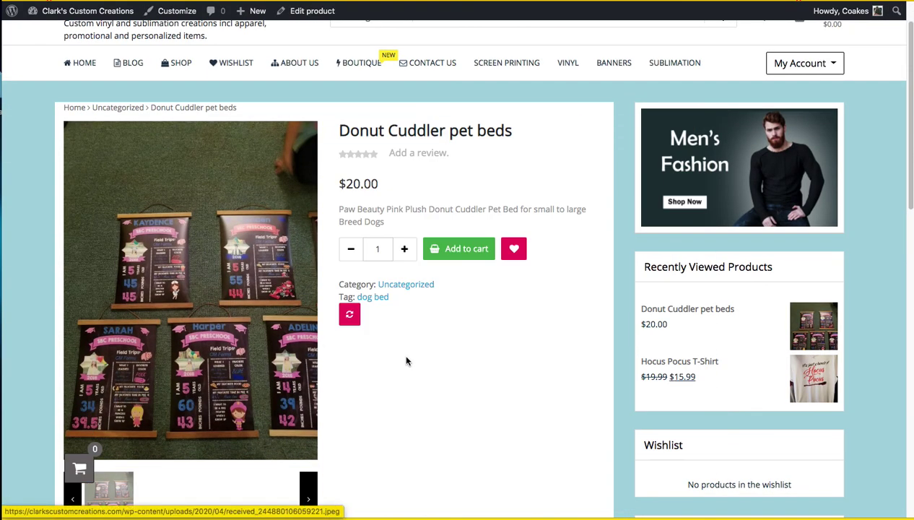
Step: Check the full description and the related products section on the Donut Cuddler pet beds store page
scroll(445, 345, "down", 2)
scroll(442, 345, "down", 10)
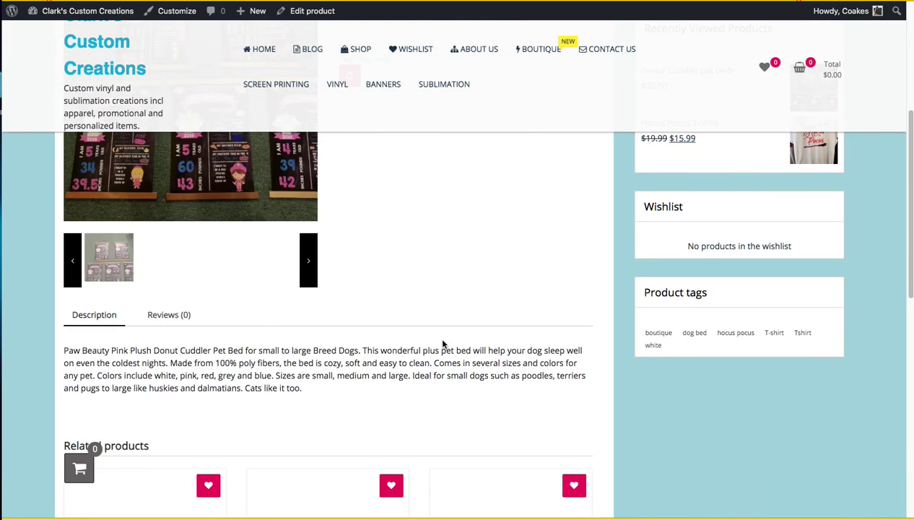
scroll(433, 338, "up", 12)
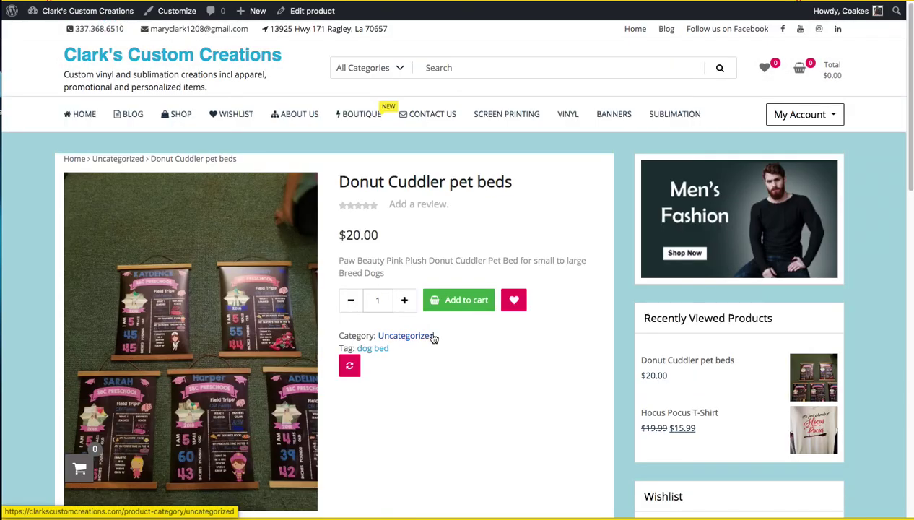
Step: Return to the site's admin dashboard and look through the list of all products, including the imported pet items
mouse_move(70, 13)
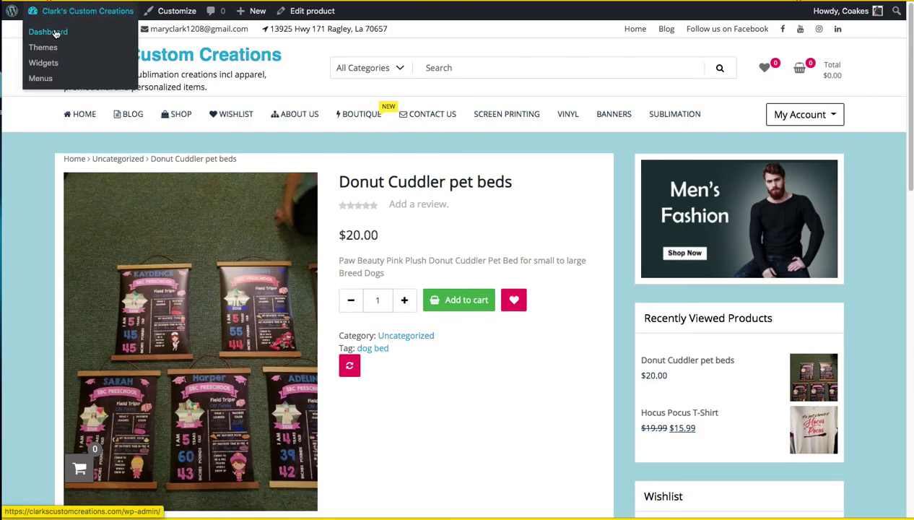
left_click(56, 32)
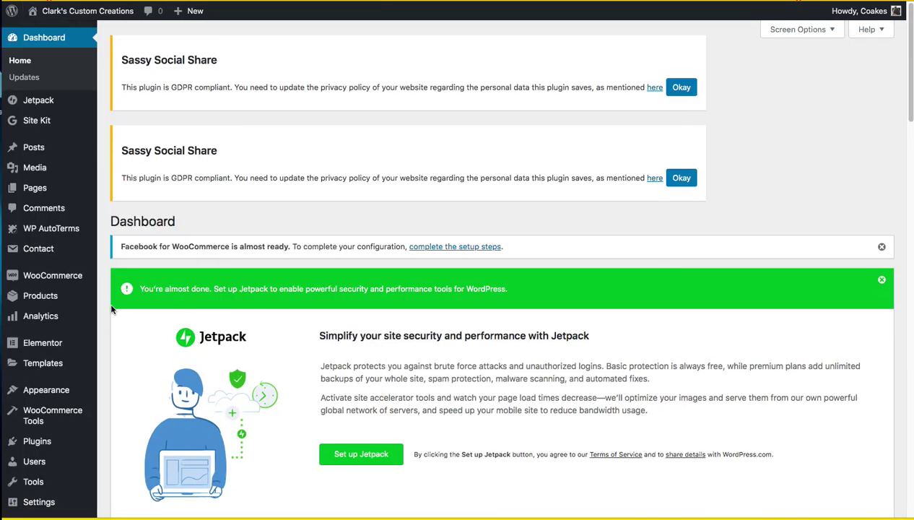
mouse_move(49, 296)
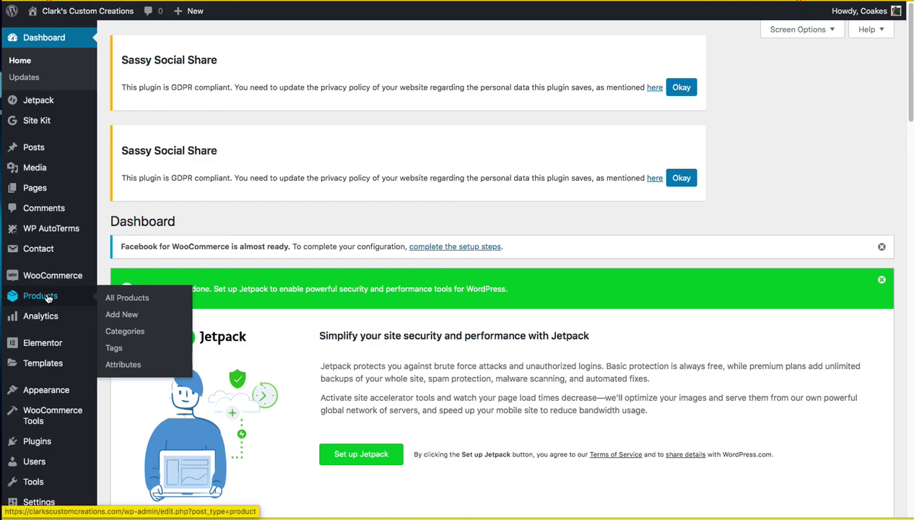
left_click(120, 301)
scroll(292, 294, "down", 3)
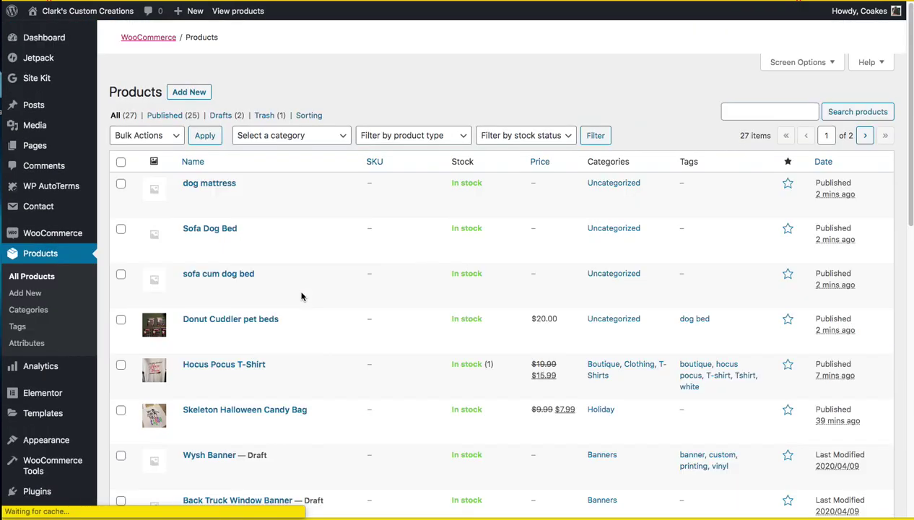
scroll(307, 298, "down", 2)
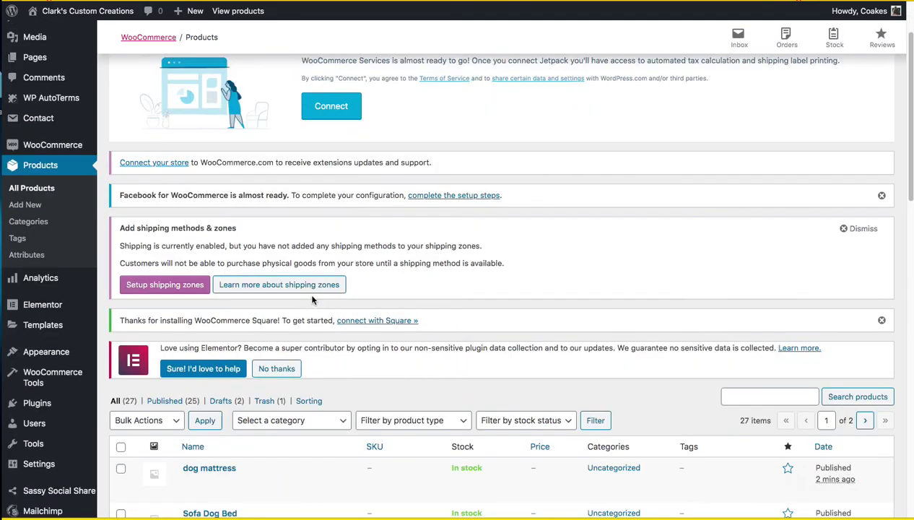
scroll(313, 300, "down", 3)
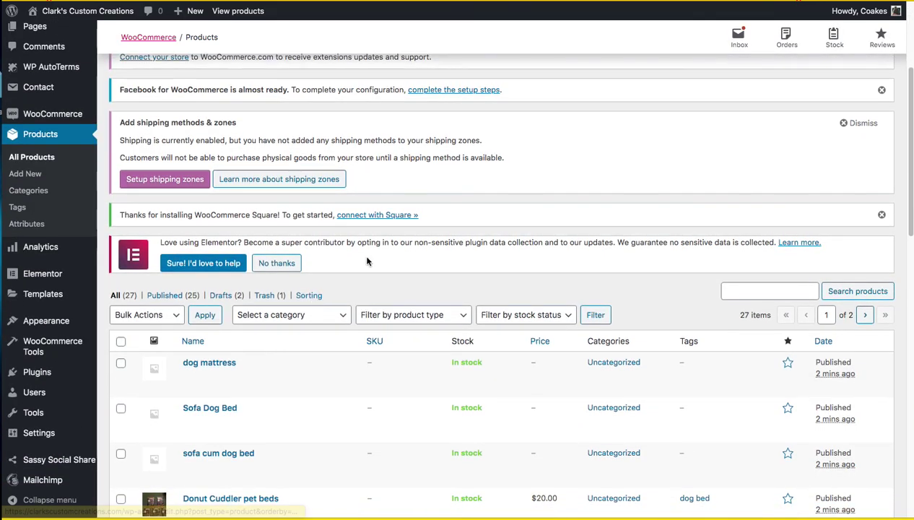
scroll(348, 266, "up", 2)
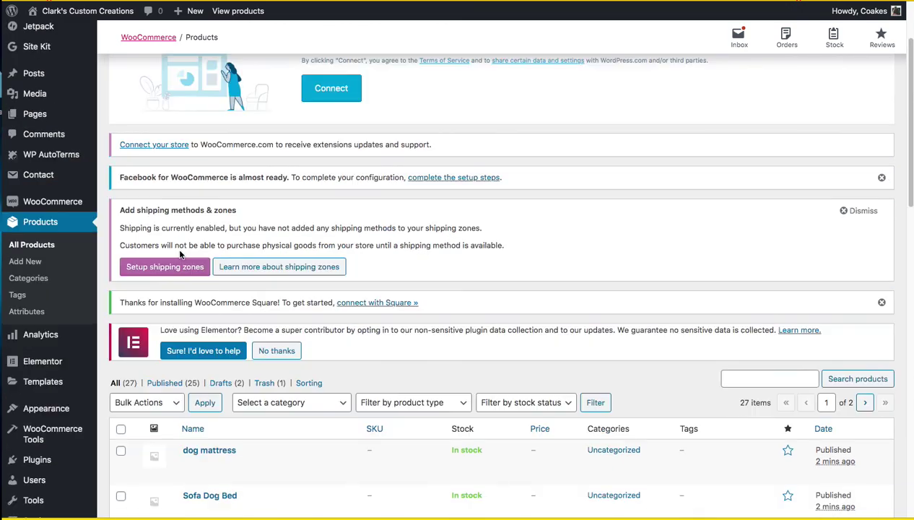
Step: Open the WooCommerce tax settings and review the tax options for price entry, calculation, tax classes and price display
mouse_move(65, 203)
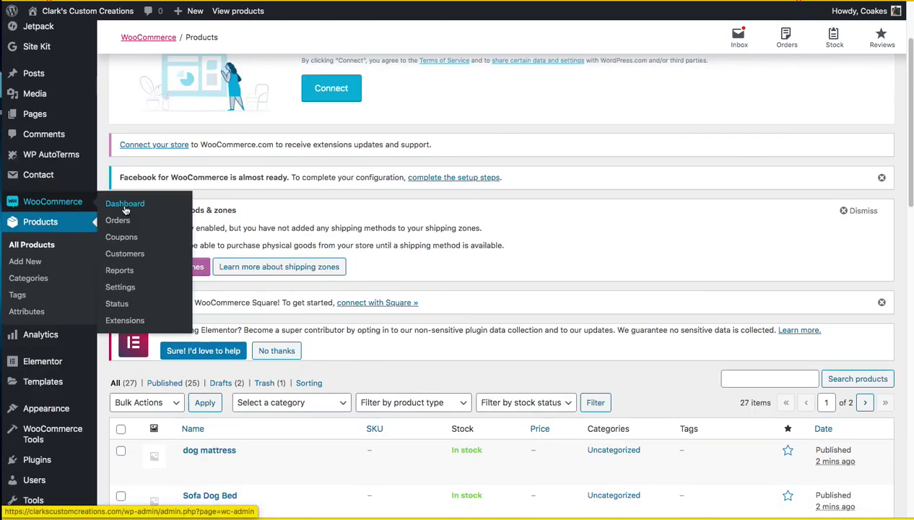
left_click(121, 286)
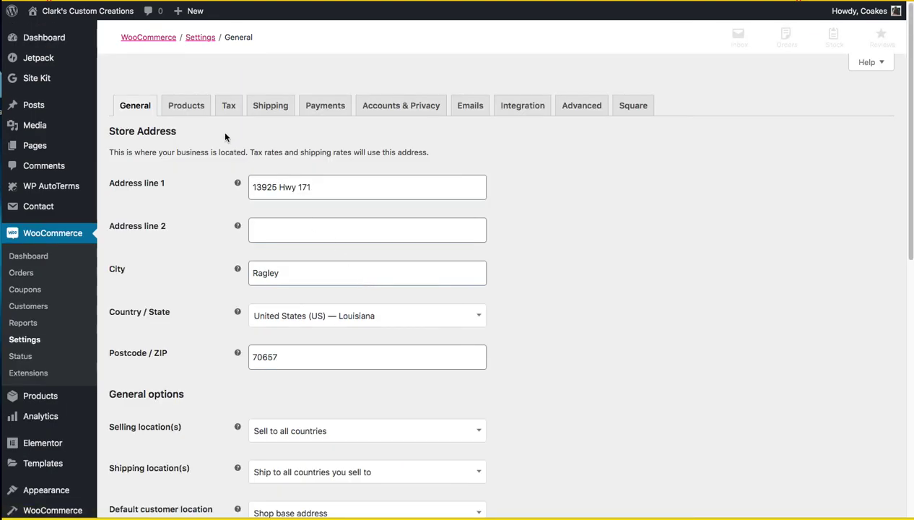
left_click(235, 107)
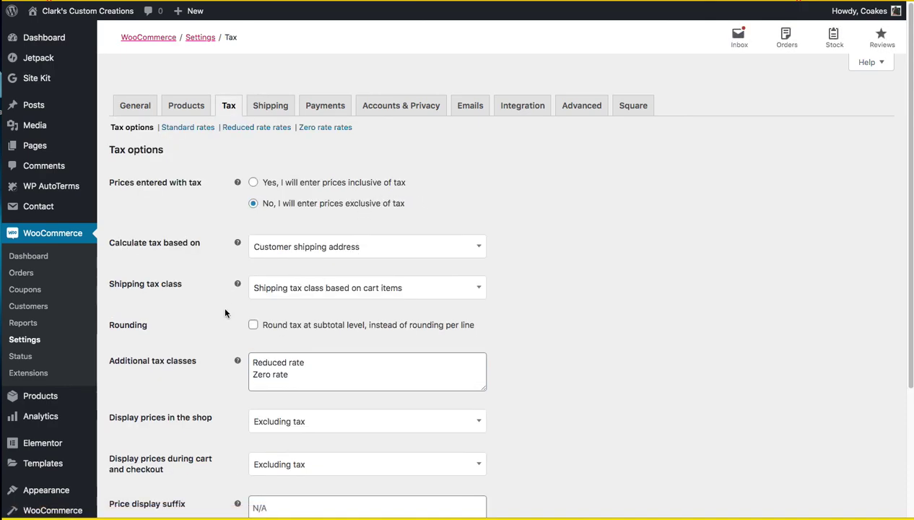
scroll(225, 313, "down", 5)
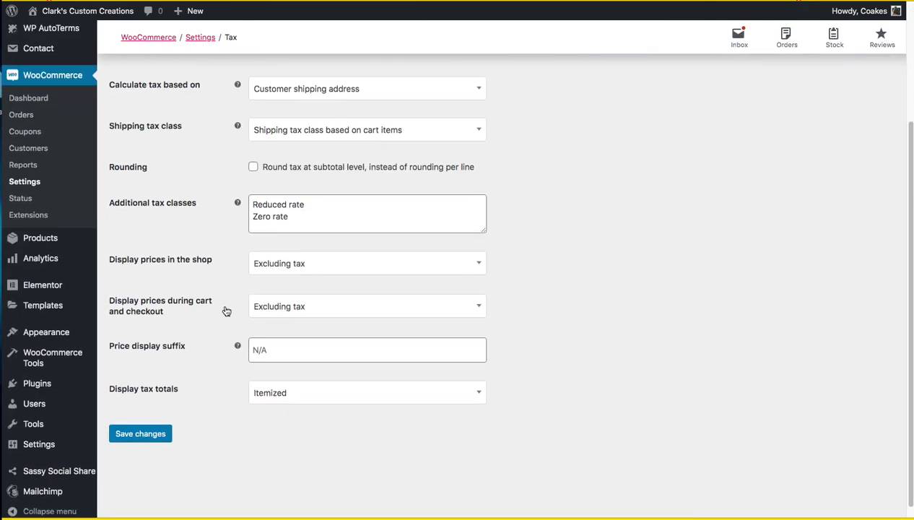
scroll(226, 311, "up", 3)
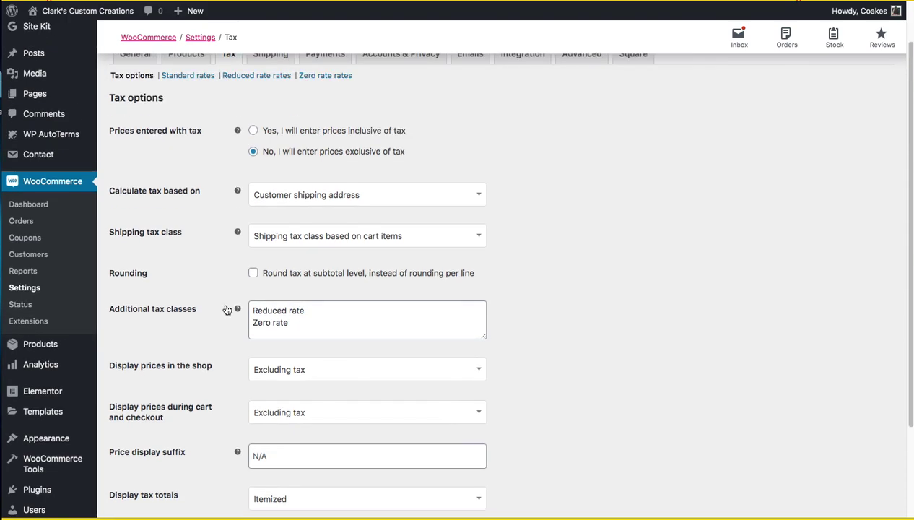
scroll(226, 309, "up", 2)
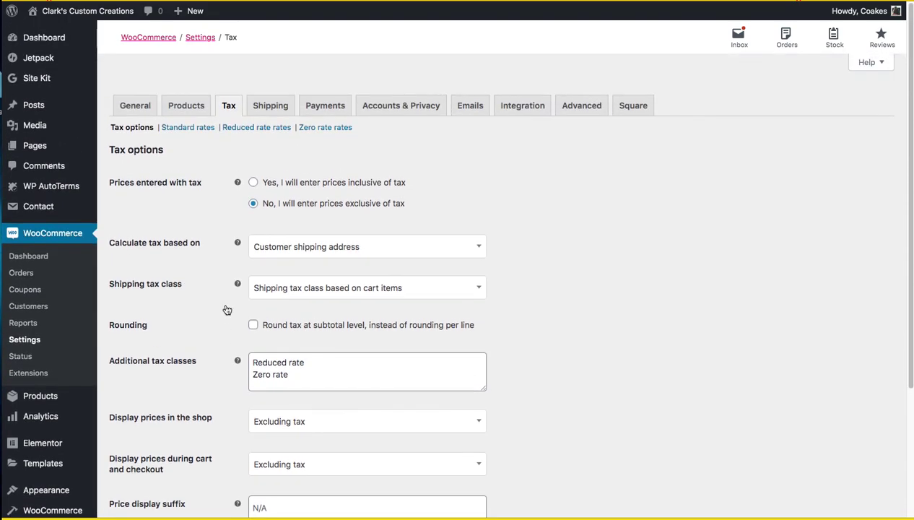
Step: Review the general WooCommerce settings for store address, selling and shipping locations, taxes, coupons and currency options
left_click(135, 105)
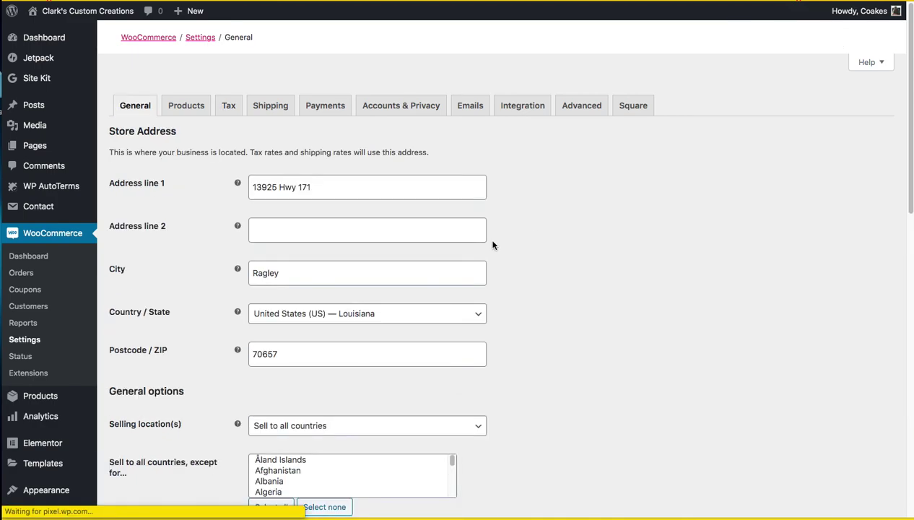
scroll(203, 257, "down", 12)
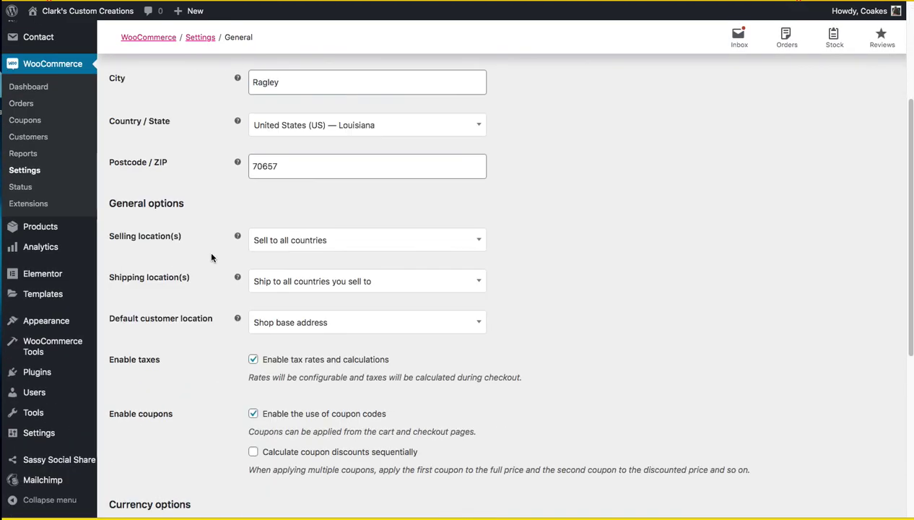
scroll(212, 255, "down", 2)
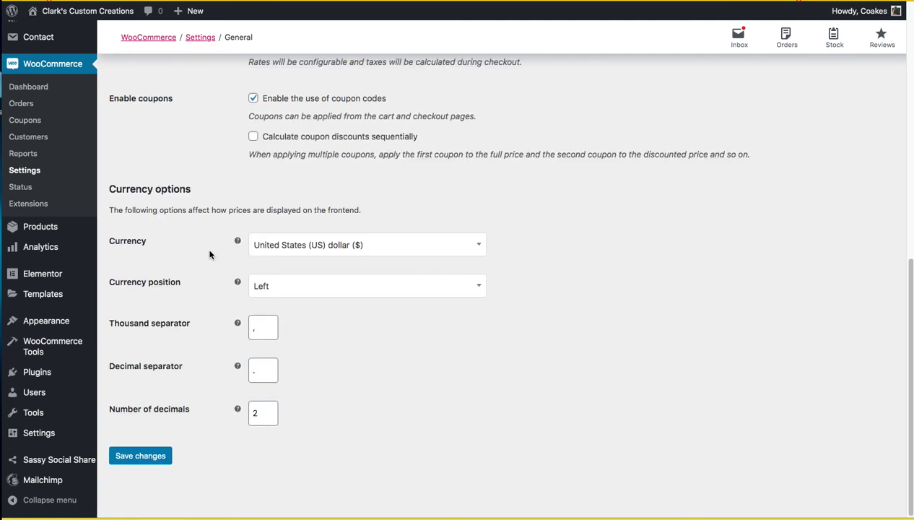
scroll(211, 253, "up", 14)
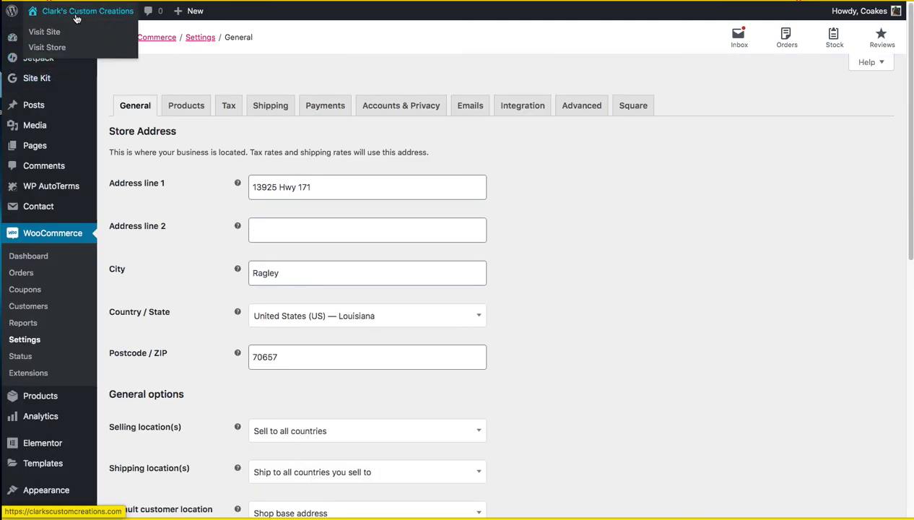